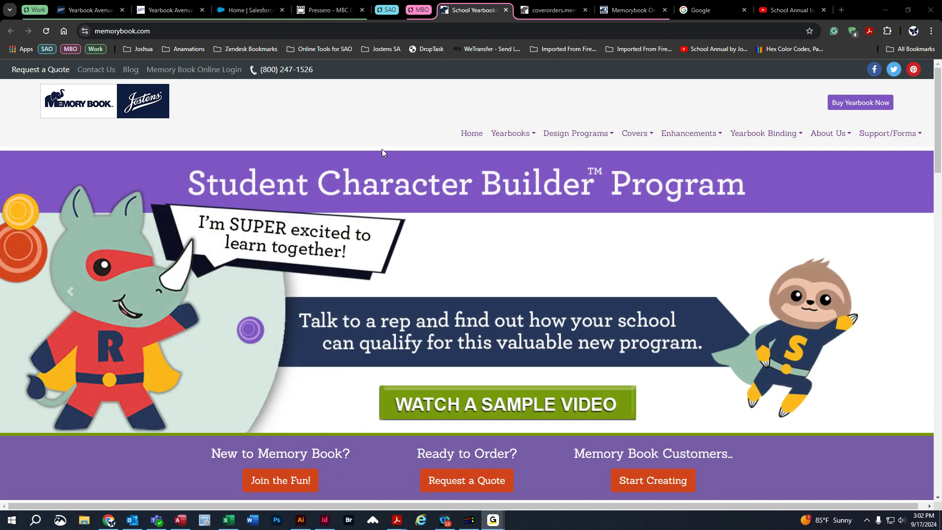
Go to the School Annual website and open its user login page.
{"action": "left_click", "coordinate": [418, 10]}
{"action": "left_click", "coordinate": [387, 10]}
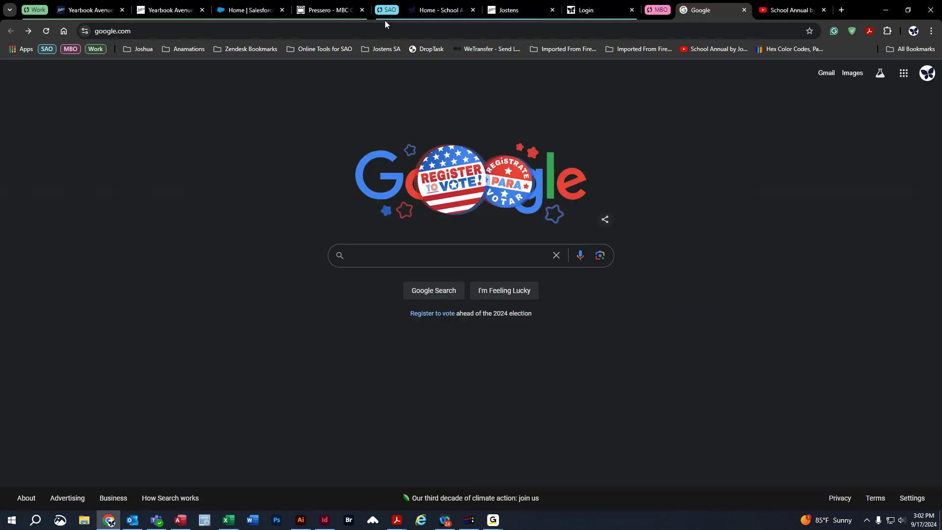
{"action": "left_click", "coordinate": [417, 11]}
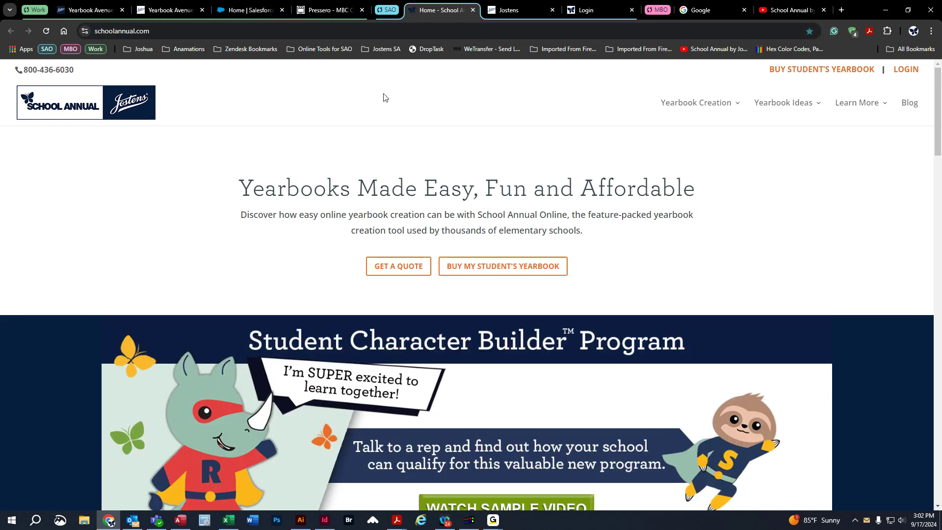
{"action": "left_click", "coordinate": [901, 72]}
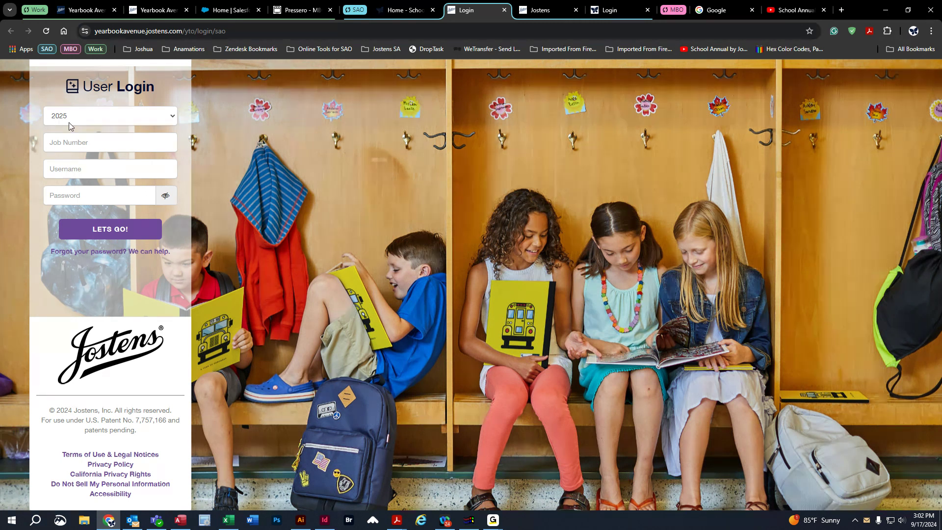
Enter the job number in the 2025 user login form.
{"action": "left_click", "coordinate": [76, 141]}
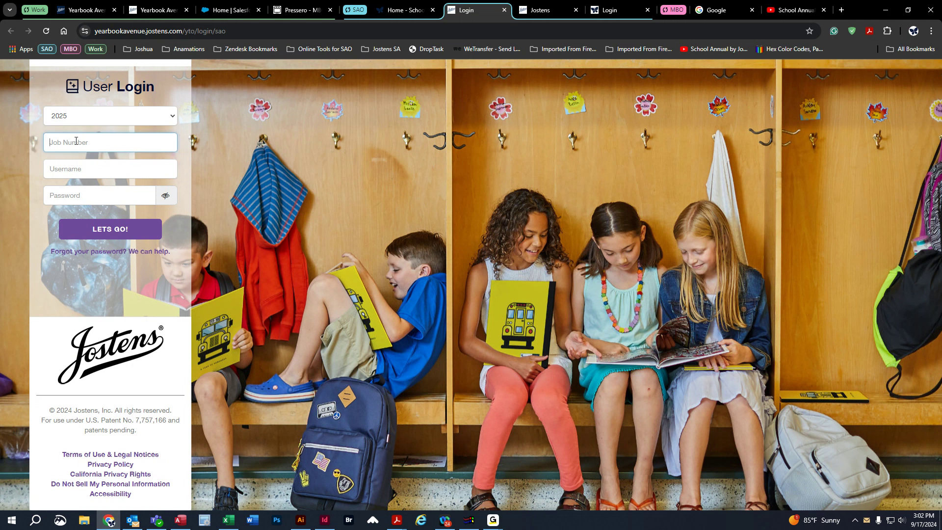
{"action": "type", "text": "700000"}
{"action": "left_click", "coordinate": [88, 173]}
{"action": "left_click", "coordinate": [487, 233]}
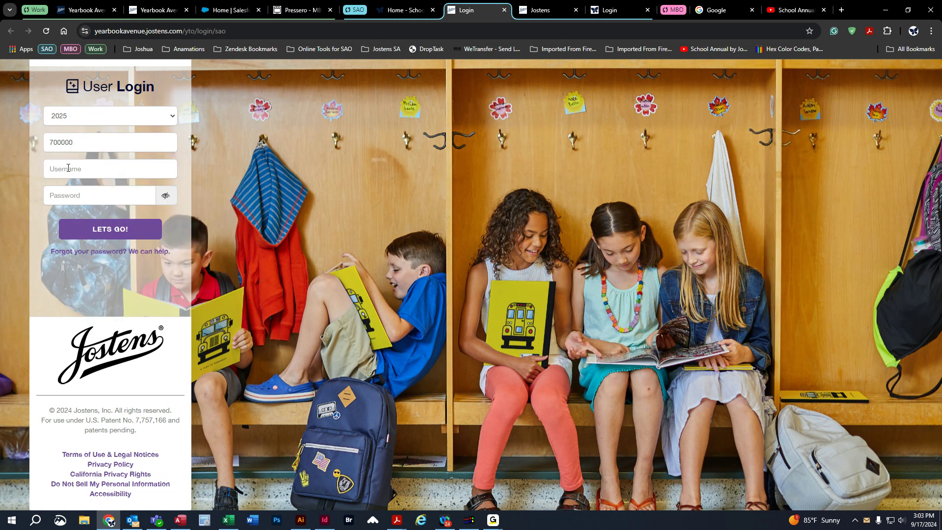
Enter a sample password with its characters revealed, and clear the password field again.
{"action": "left_click", "coordinate": [71, 196]}
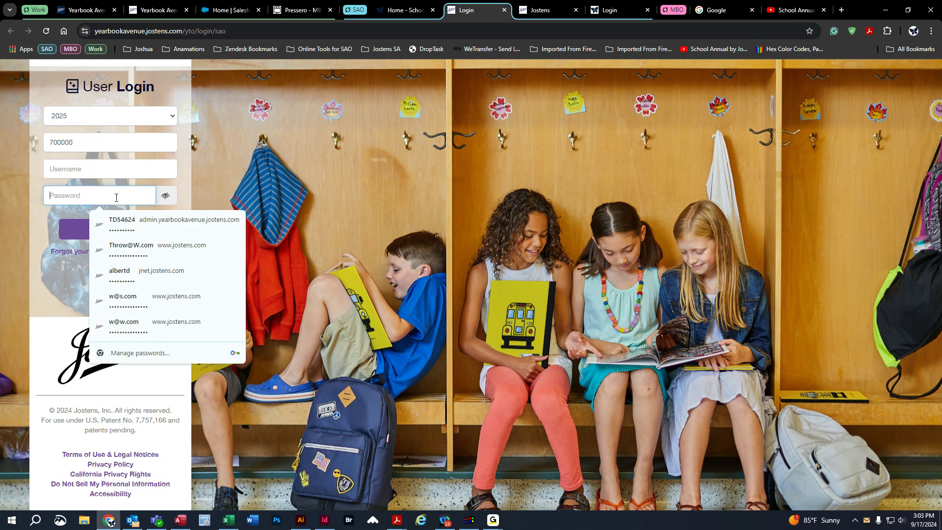
{"action": "left_click", "coordinate": [189, 201]}
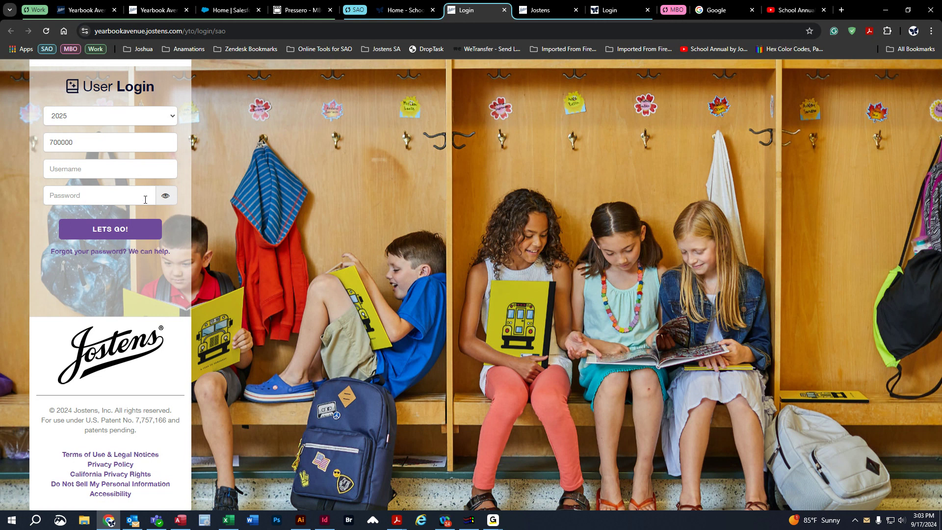
{"action": "left_click", "coordinate": [165, 196]}
{"action": "left_click", "coordinate": [152, 215]}
{"action": "left_click", "coordinate": [102, 199]}
{"action": "type", "text": "•••••••"}
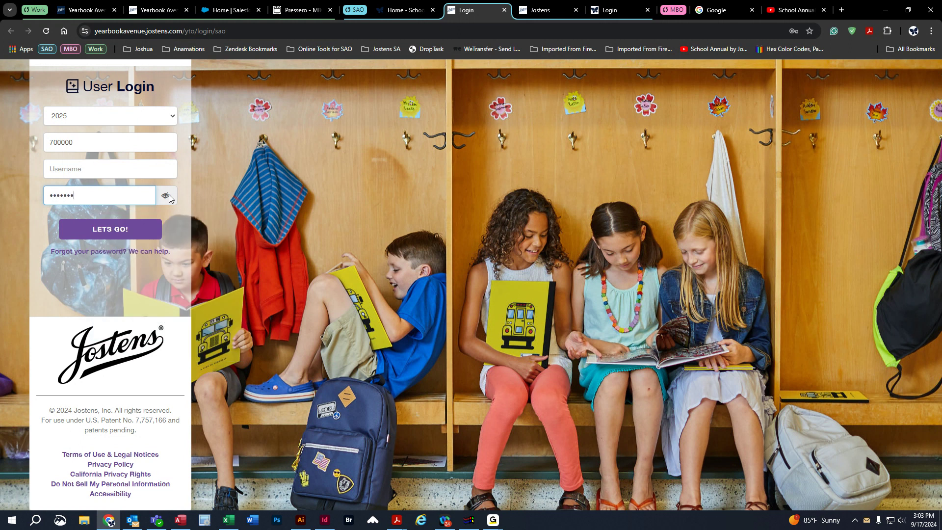
{"action": "left_click", "coordinate": [167, 197]}
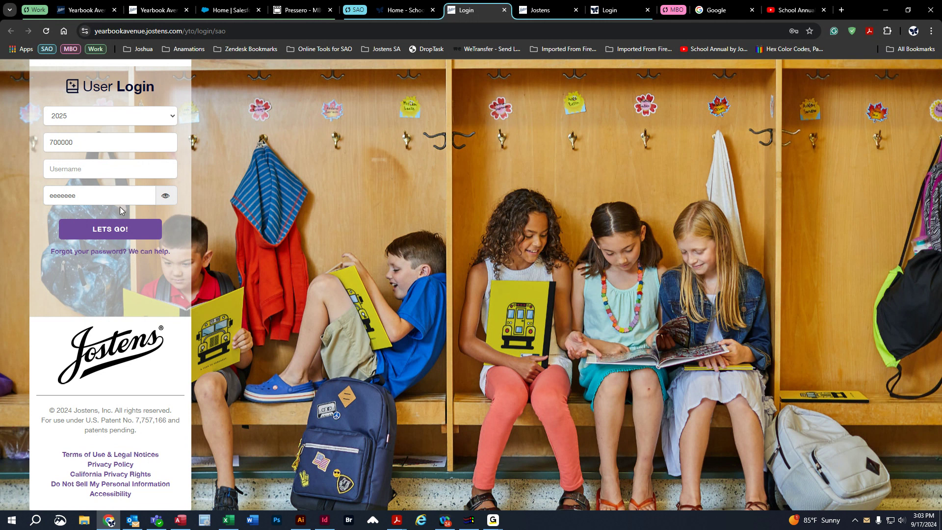
{"action": "double_click", "coordinate": [97, 196]}
{"action": "key", "text": "BackSpace"}
{"action": "left_click", "coordinate": [514, 356]}
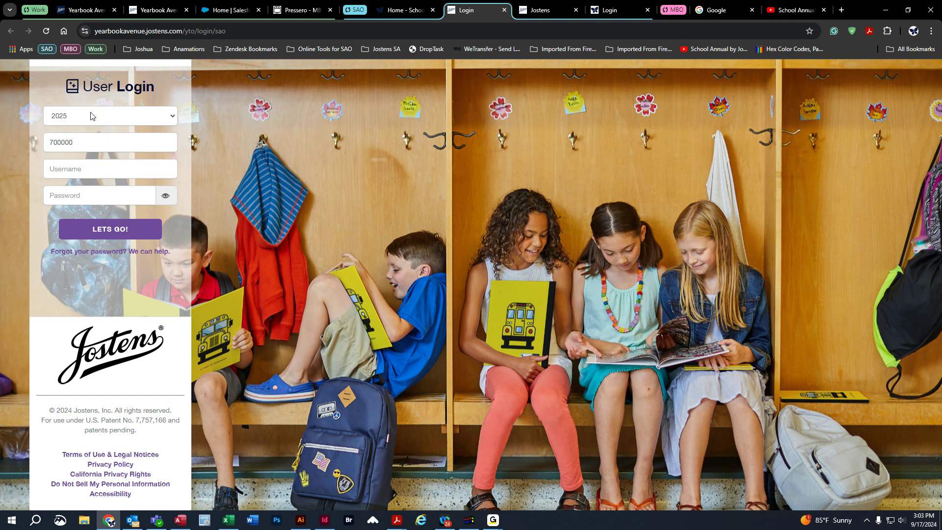
Switch to the Sunrise Demo dashboard, examine the Total Pages progress, and open the Upcoming Events planner.
{"action": "left_click", "coordinate": [157, 10]}
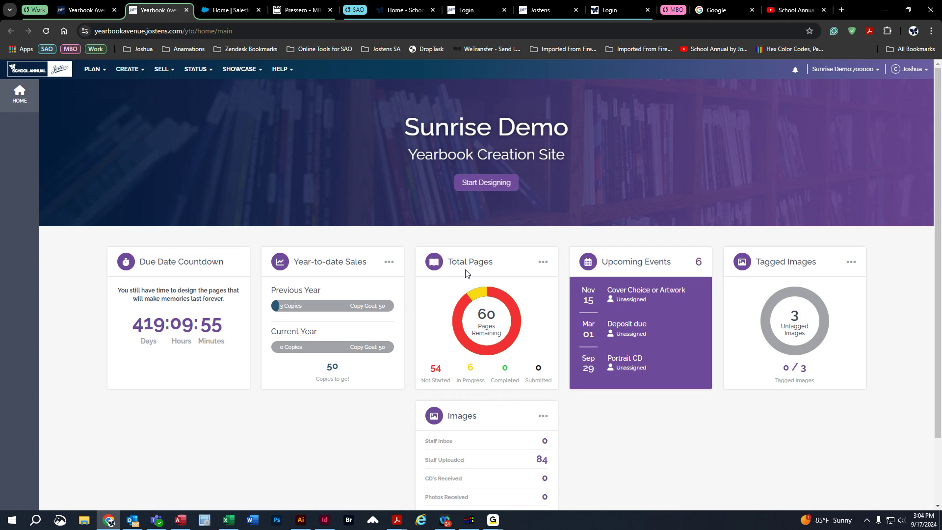
{"action": "double_click", "coordinate": [480, 312]}
{"action": "left_click", "coordinate": [498, 319]}
{"action": "left_click_drag", "start_coordinate": [430, 367], "coordinate": [449, 376]}
{"action": "left_click", "coordinate": [459, 398]}
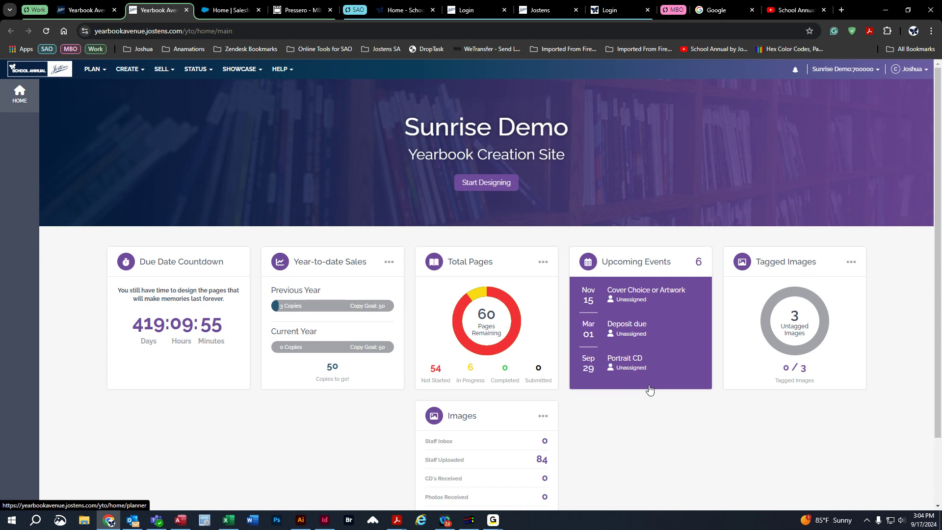
{"action": "left_click", "coordinate": [631, 265]}
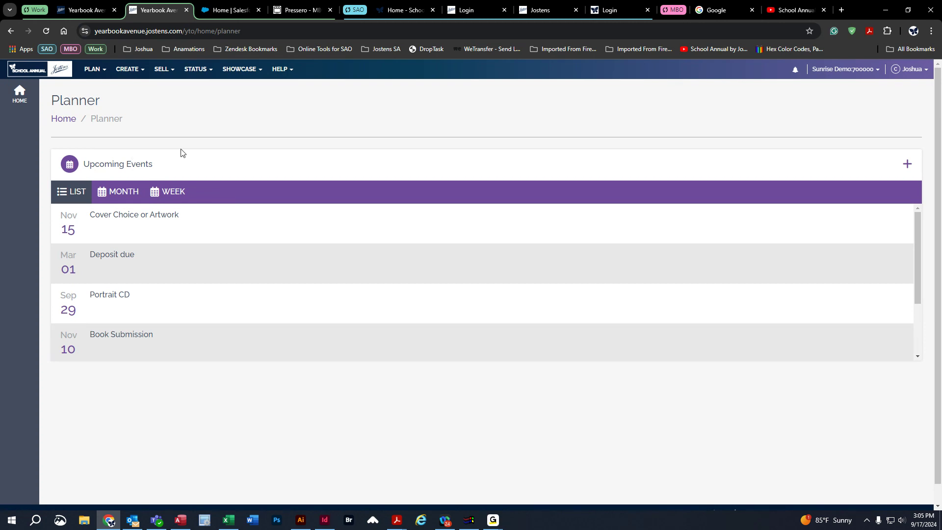
Return to the Sunrise Demo home dashboard and review its widgets, including the Images summary.
{"action": "left_click", "coordinate": [45, 73]}
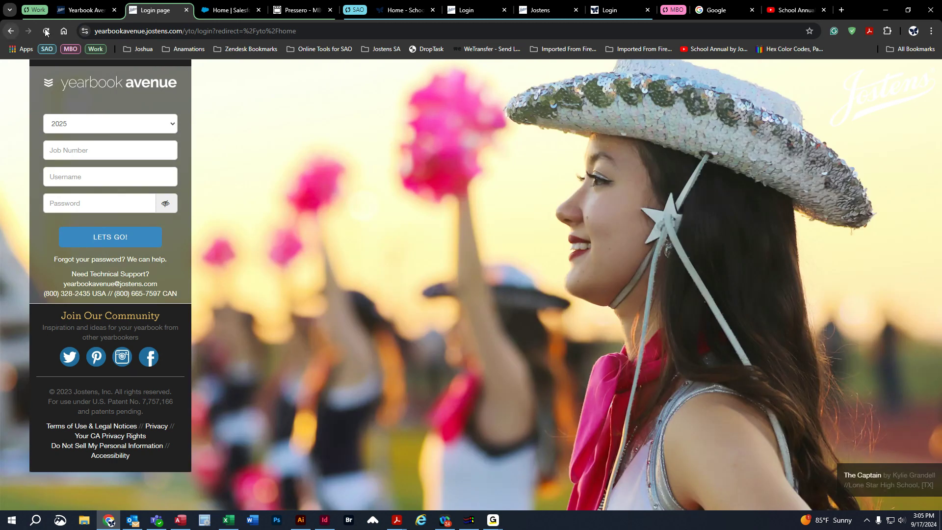
{"action": "left_click", "coordinate": [87, 10]}
{"action": "left_click", "coordinate": [55, 162]}
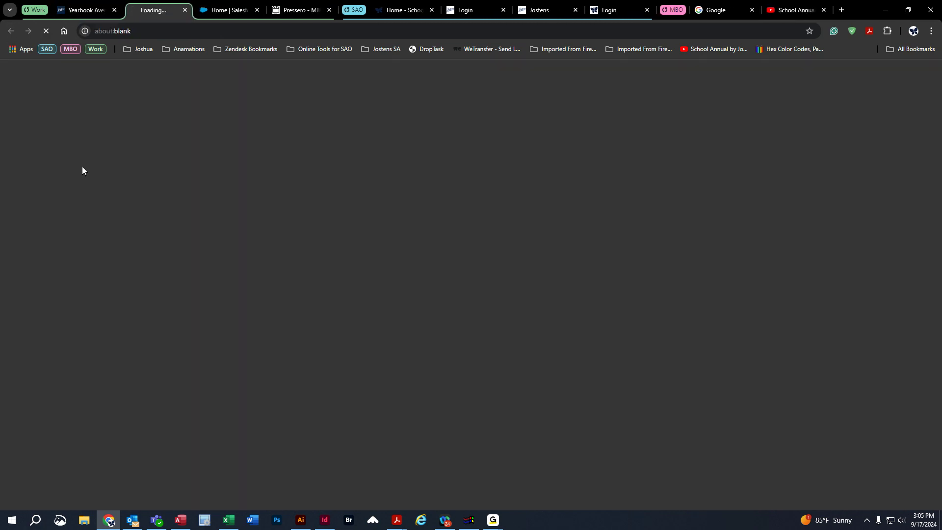
{"action": "left_click", "coordinate": [91, 70]}
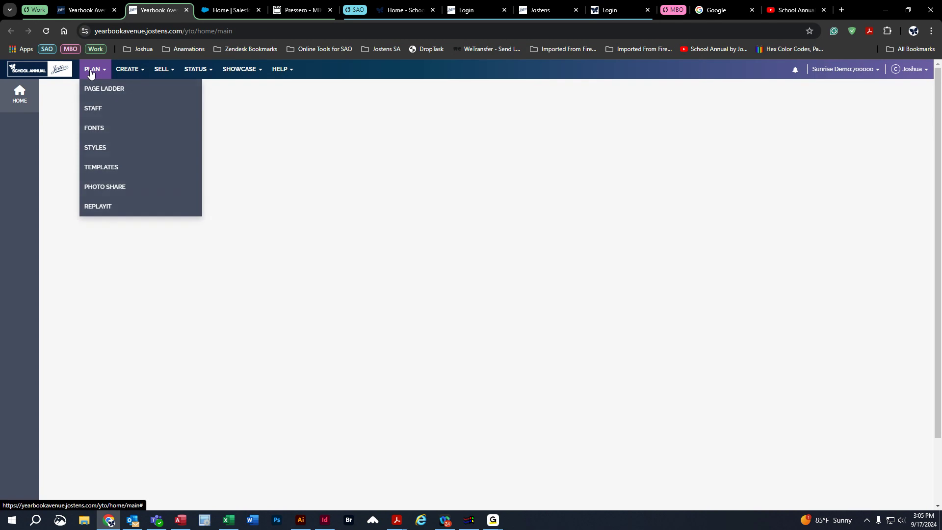
{"action": "left_click", "coordinate": [373, 169]}
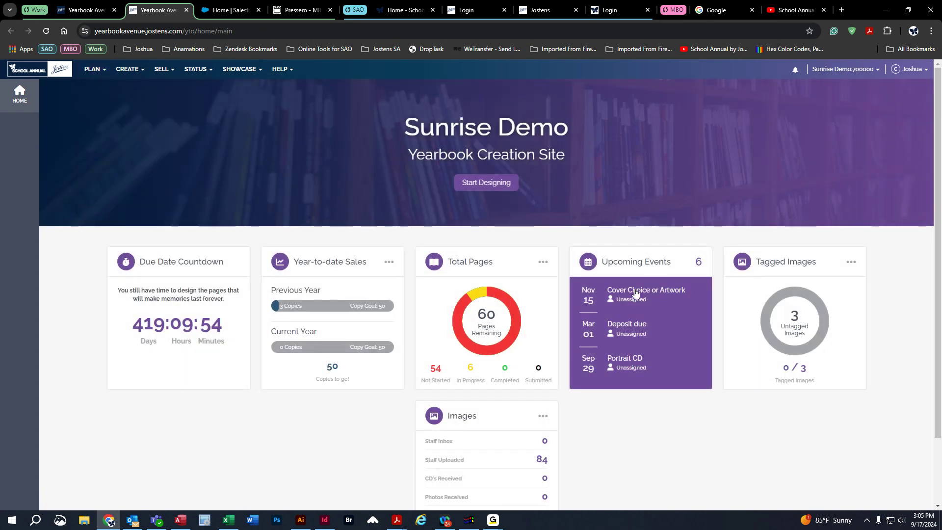
{"action": "scroll", "coordinate": [695, 331], "scroll_direction": "down", "scroll_amount": 2}
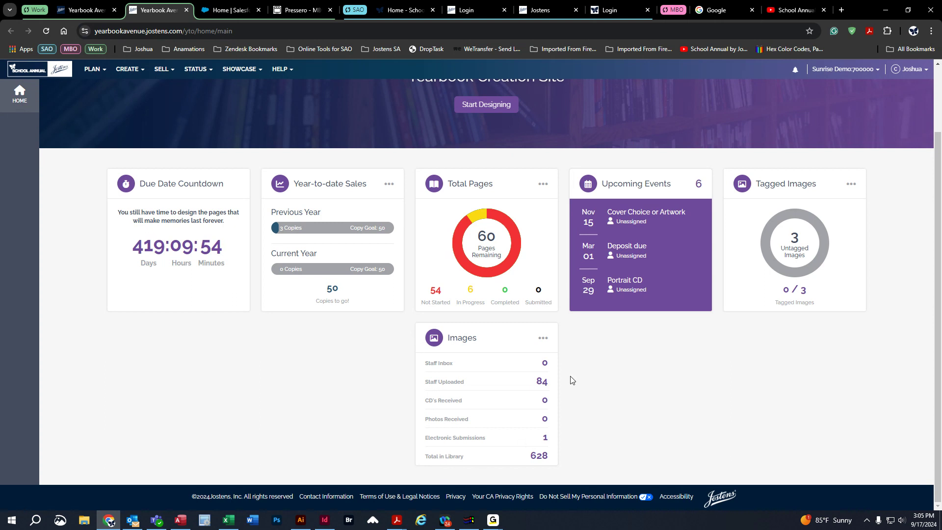
{"action": "scroll", "coordinate": [640, 444], "scroll_direction": "up", "scroll_amount": 2}
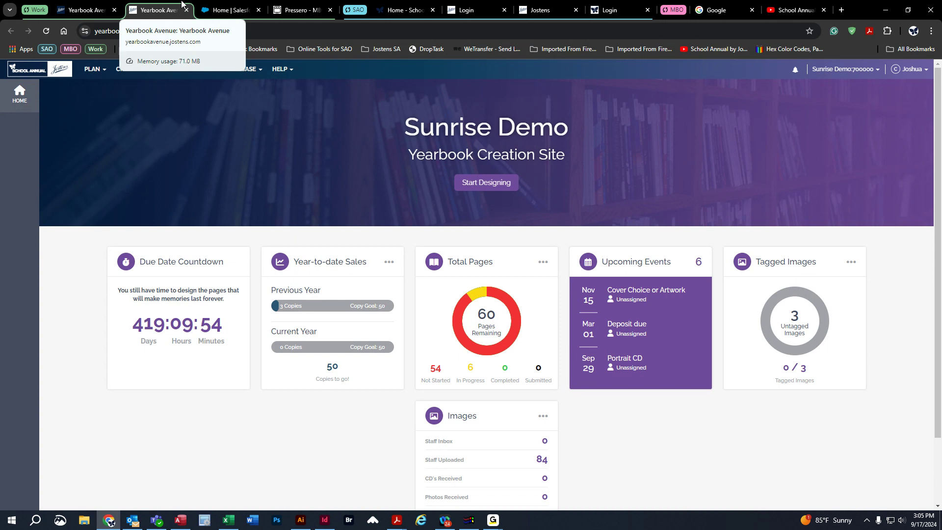
Open the Staff management page from the yearbook planning options.
{"action": "left_click", "coordinate": [94, 73]}
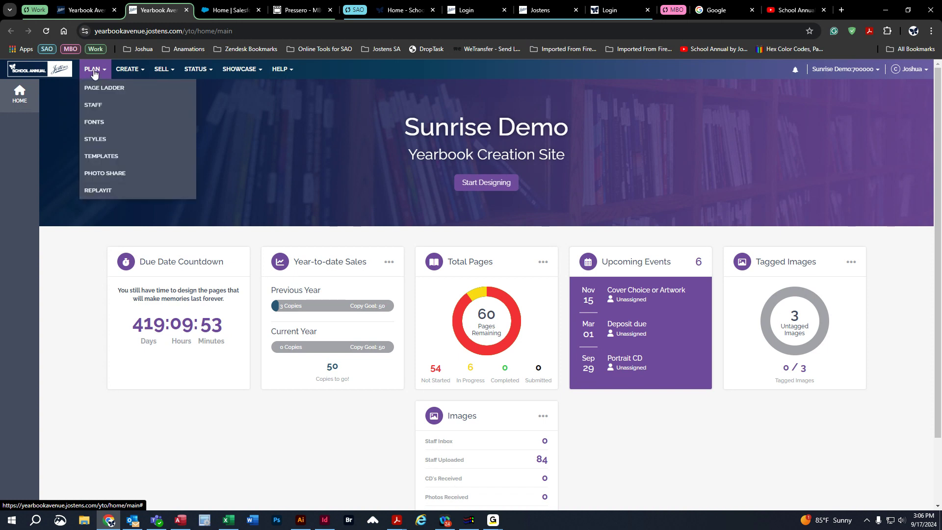
{"action": "left_click", "coordinate": [96, 112]}
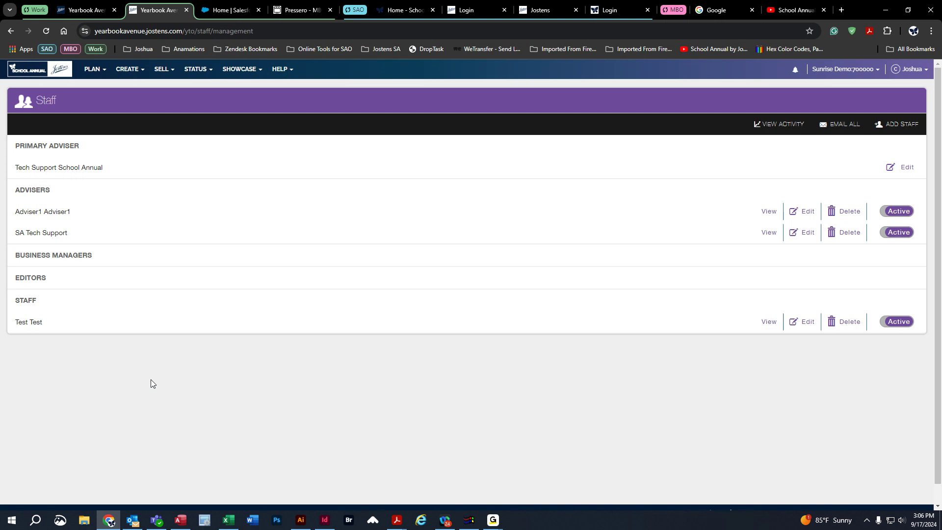
{"action": "left_click", "coordinate": [101, 75]}
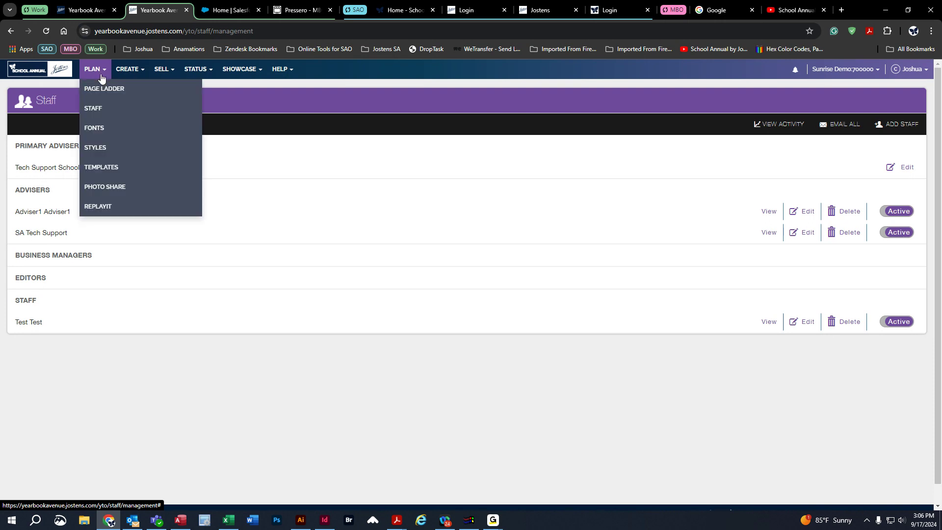
{"action": "left_click", "coordinate": [129, 75]}
{"action": "left_click", "coordinate": [161, 74]}
{"action": "left_click", "coordinate": [204, 75]}
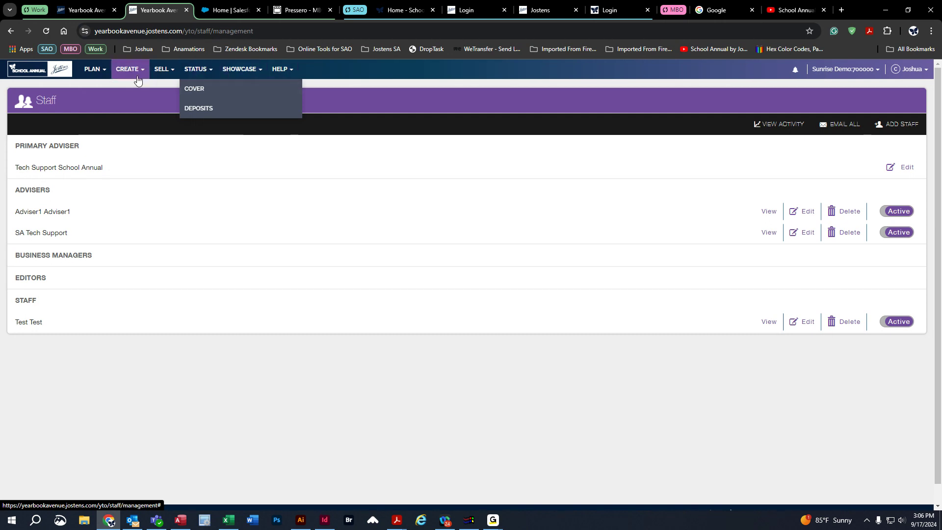
{"action": "left_click", "coordinate": [90, 83]}
{"action": "left_click", "coordinate": [159, 73]}
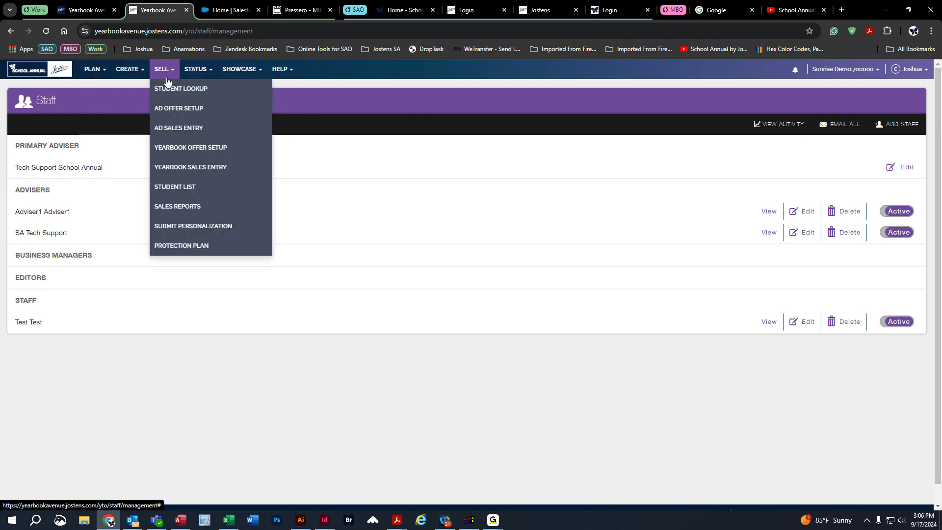
{"action": "left_click", "coordinate": [85, 87]}
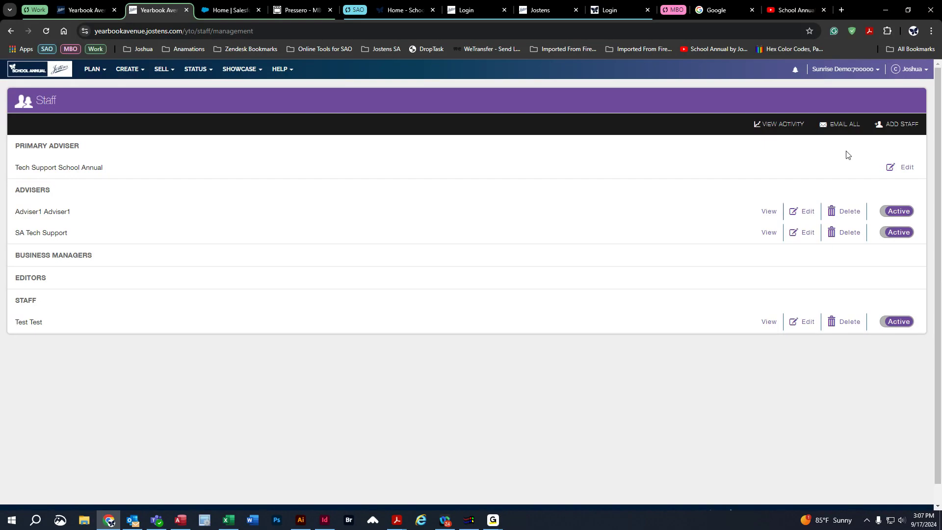
Start a new staff account with the role Staff, and leave the form without saving.
{"action": "left_click", "coordinate": [899, 130]}
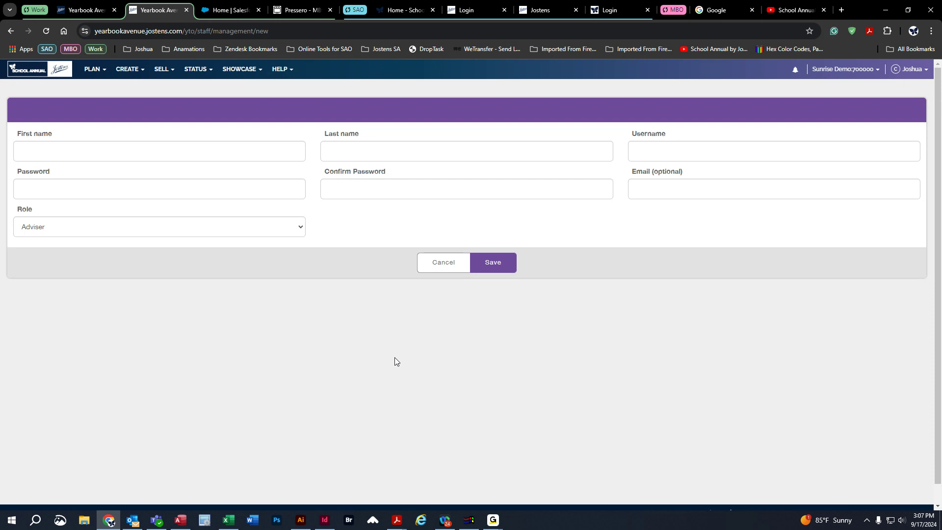
{"action": "left_click", "coordinate": [642, 151]}
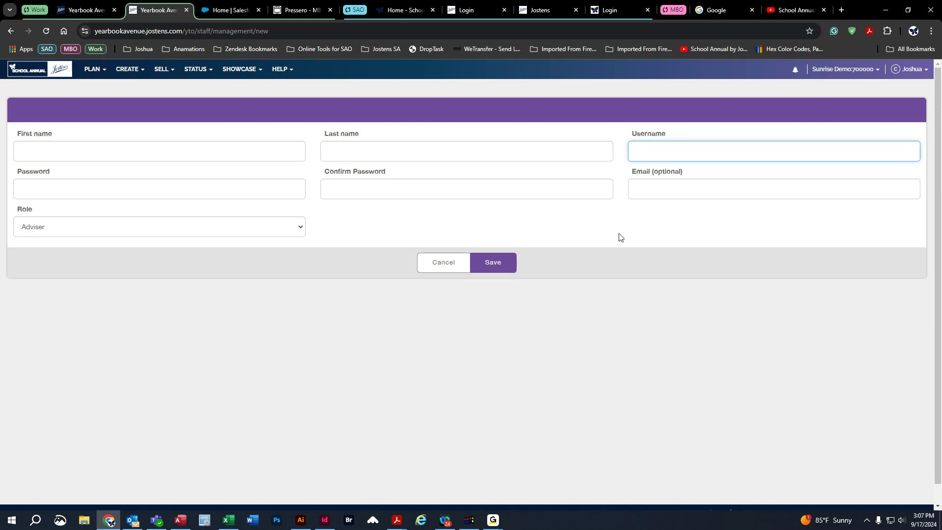
{"action": "left_click", "coordinate": [288, 210]}
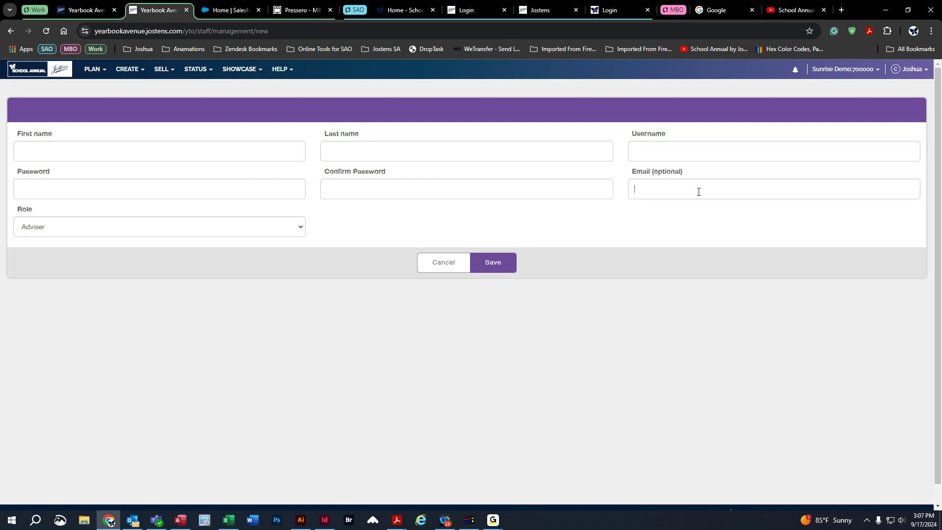
{"action": "left_click", "coordinate": [36, 235]}
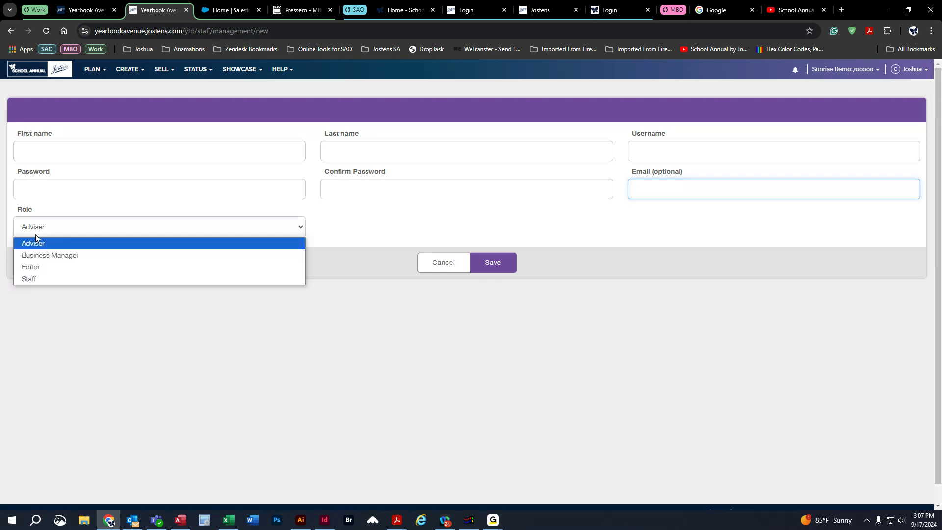
{"action": "left_click", "coordinate": [35, 280]}
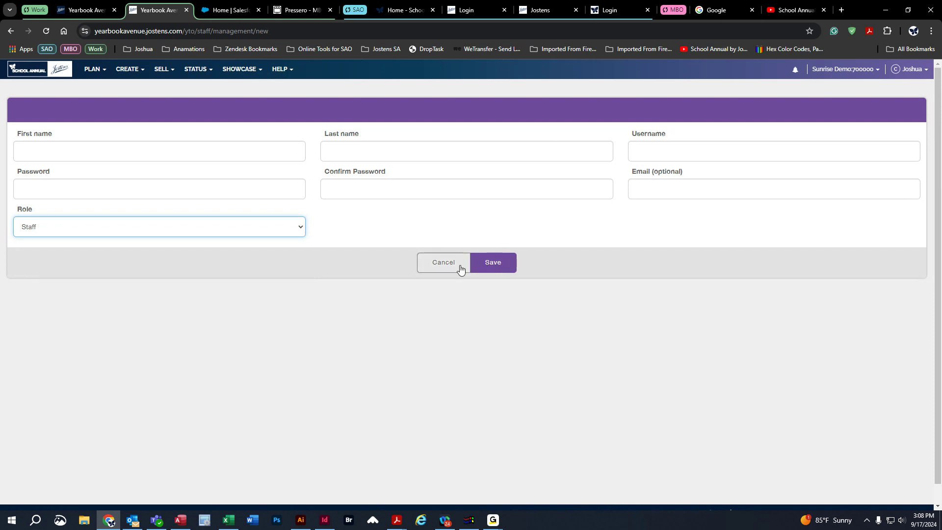
{"action": "left_click", "coordinate": [15, 28]}
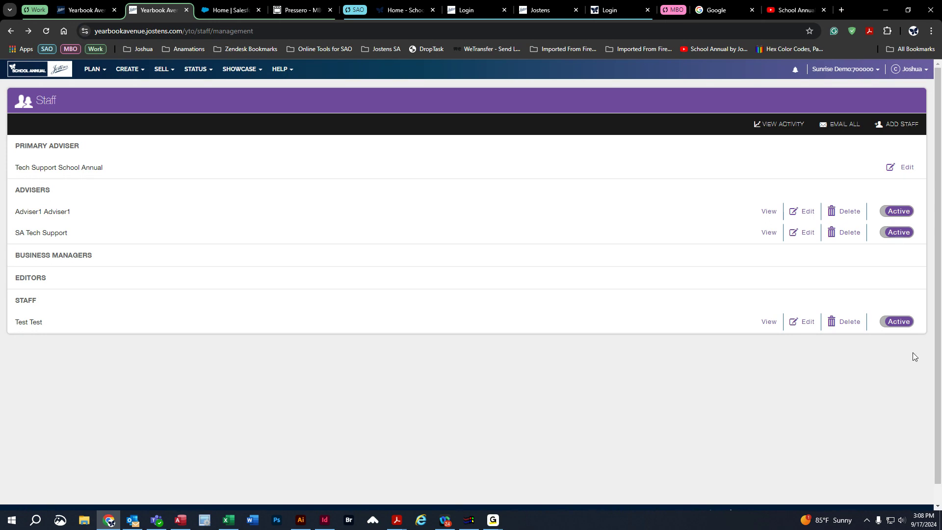
Toggle the test staff member's account off and back on, and view its edit form without saving.
{"action": "left_click", "coordinate": [898, 323]}
{"action": "left_click", "coordinate": [891, 322]}
{"action": "left_click", "coordinate": [797, 328]}
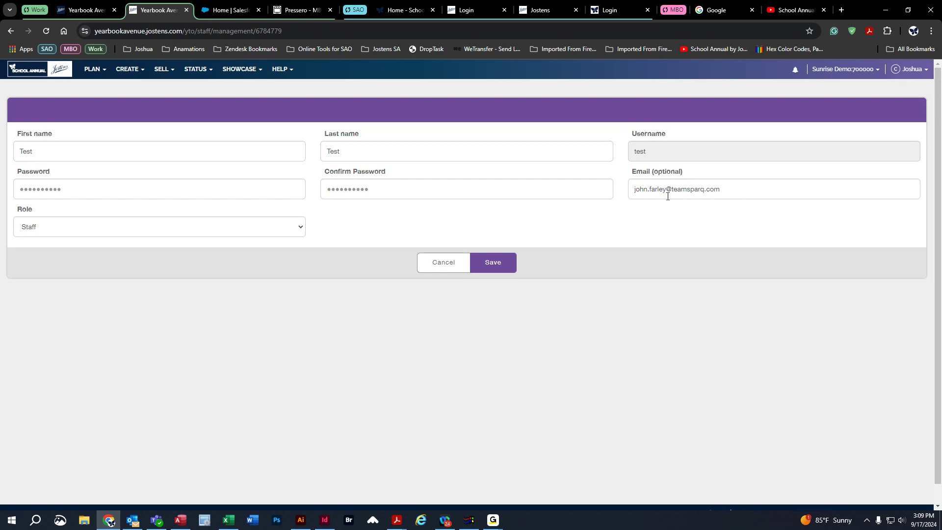
{"action": "left_click", "coordinate": [444, 265]}
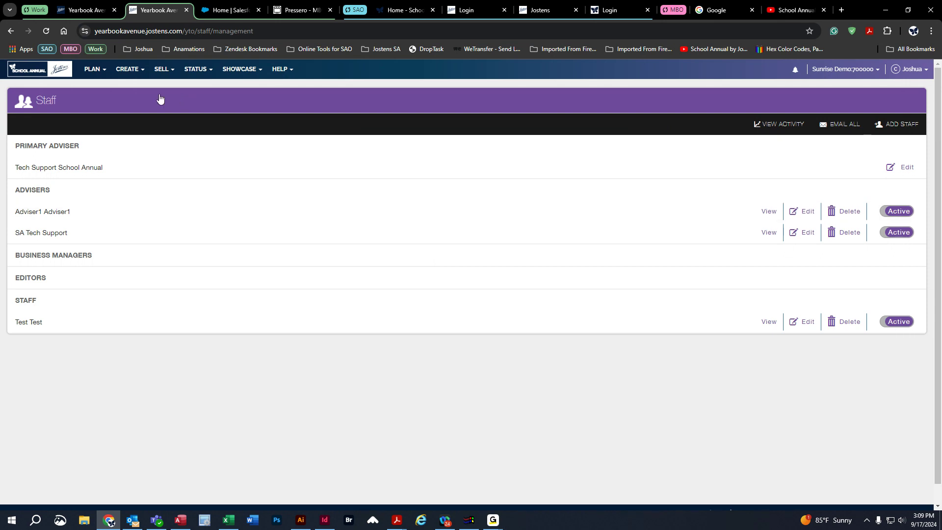
Open the yearbook's page ladder.
{"action": "left_click", "coordinate": [94, 69]}
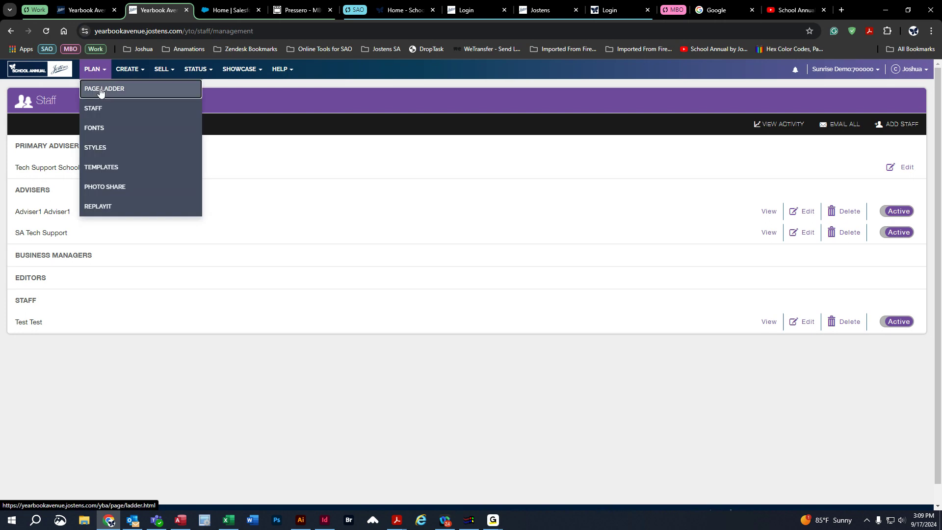
{"action": "left_click", "coordinate": [100, 90]}
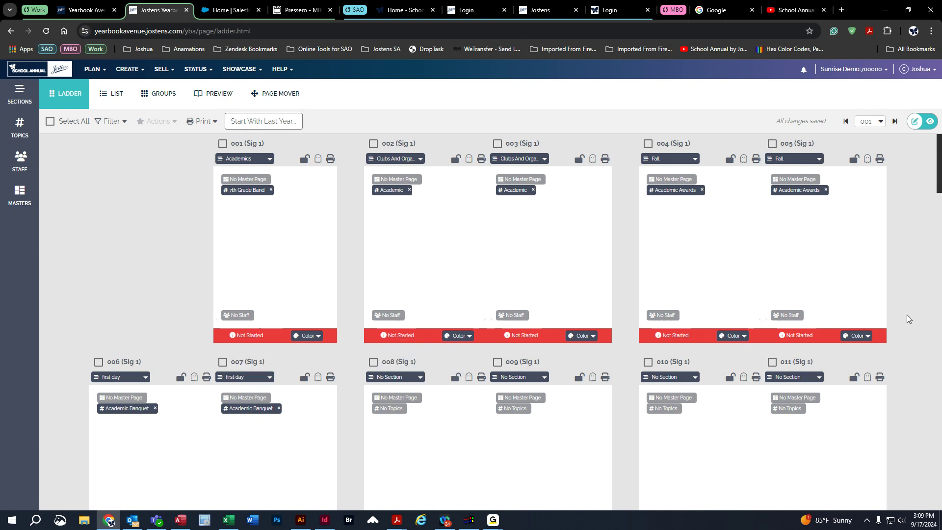
Look through the page ladder from page 001 to page 060, examining the page statuses and thumbnails.
{"action": "left_click_drag", "start_coordinate": [938, 147], "coordinate": [938, 490]}
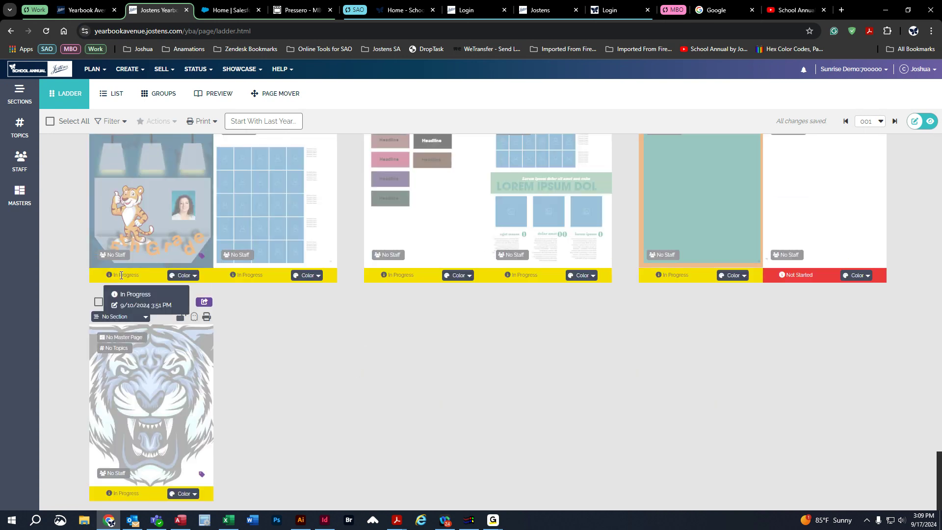
{"action": "mouse_move", "coordinate": [258, 277]}
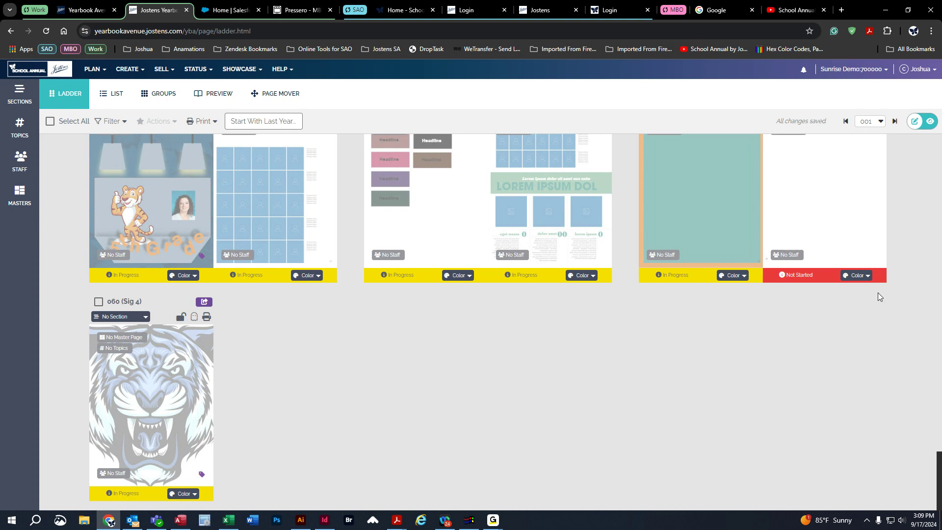
{"action": "left_click_drag", "start_coordinate": [937, 488], "coordinate": [939, 149]}
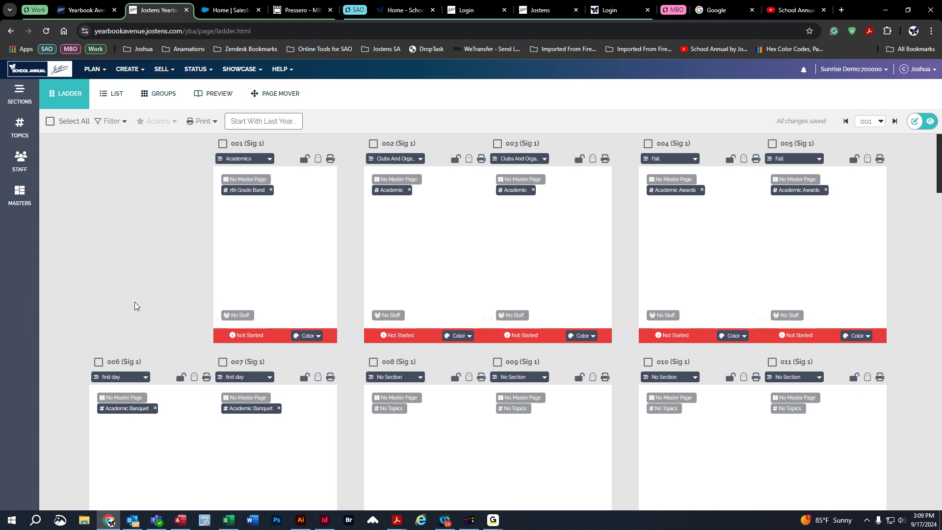
{"action": "mouse_move", "coordinate": [242, 336]}
{"action": "left_click_drag", "start_coordinate": [937, 156], "coordinate": [937, 473]}
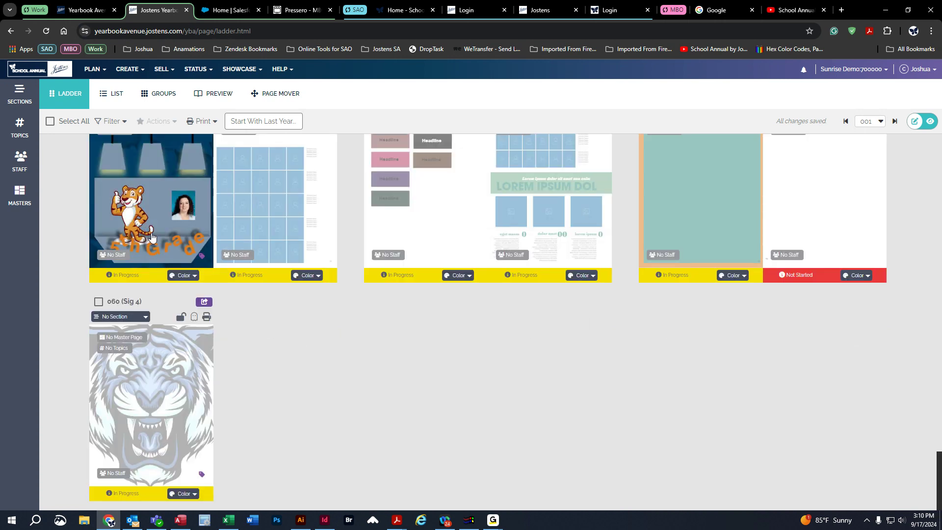
{"action": "scroll", "coordinate": [704, 373], "scroll_direction": "up", "scroll_amount": 2}
{"action": "scroll", "coordinate": [704, 385], "scroll_direction": "up", "scroll_amount": 1}
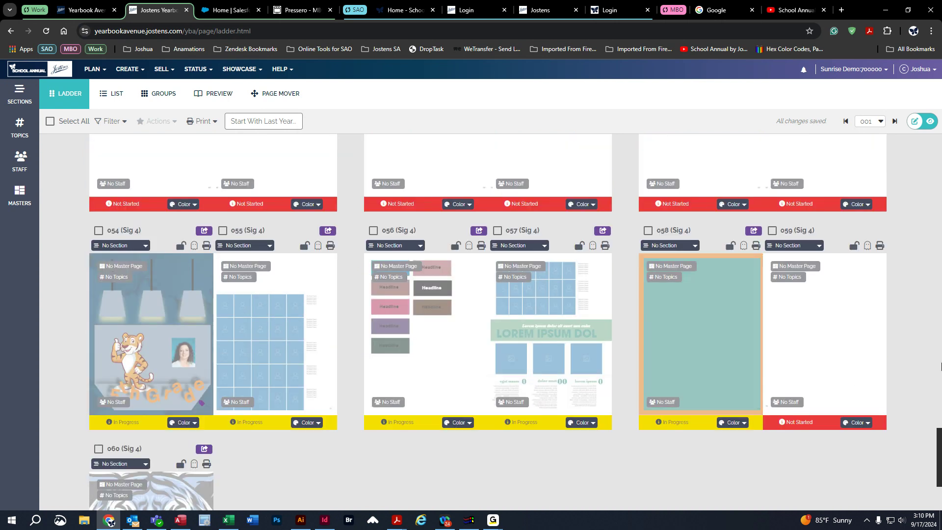
{"action": "left_click_drag", "start_coordinate": [938, 466], "coordinate": [938, 137]}
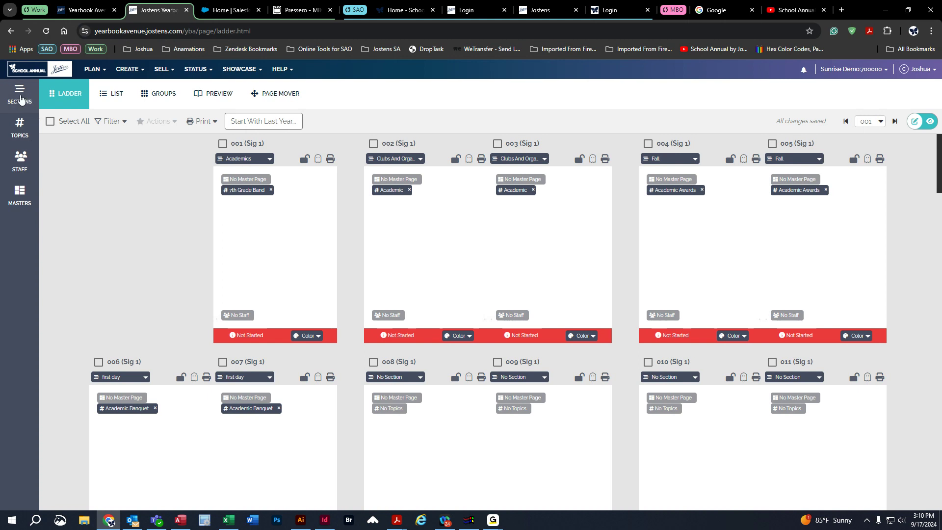
Assign the Clubs And Organizations section to the spread of pages 004 and 005.
{"action": "left_click", "coordinate": [19, 99]}
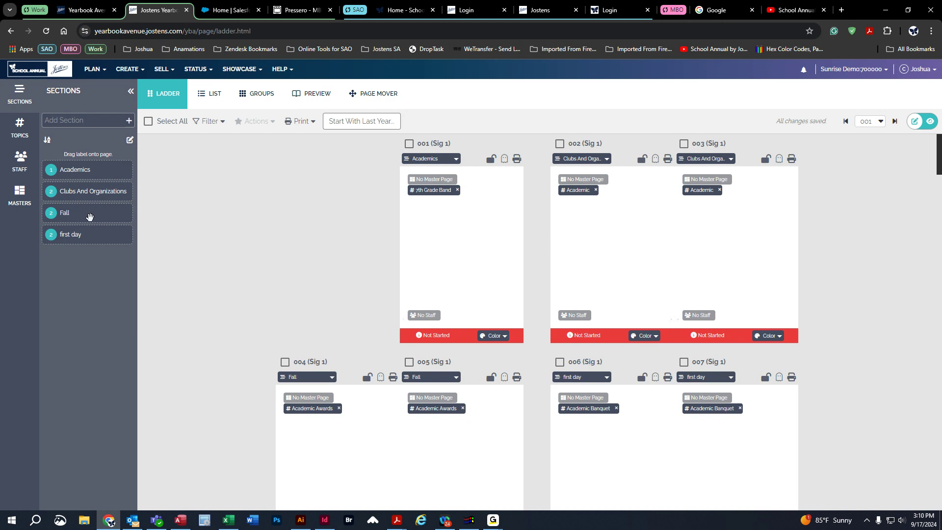
{"action": "left_click", "coordinate": [20, 129]}
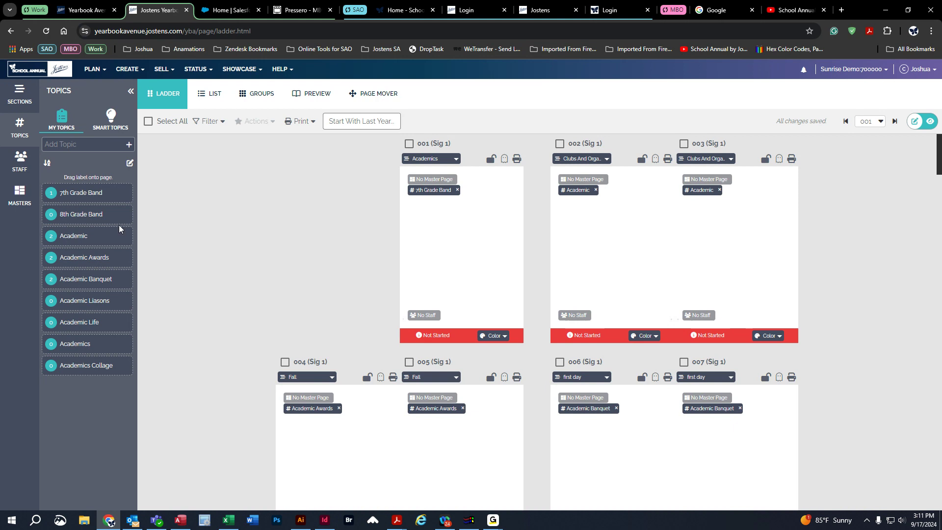
{"action": "left_click", "coordinate": [23, 96]}
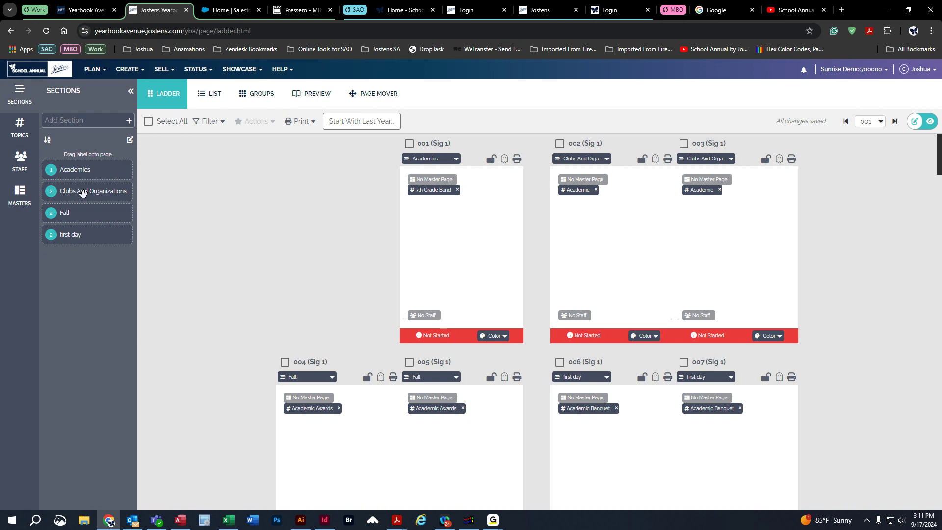
{"action": "left_click_drag", "start_coordinate": [83, 192], "coordinate": [289, 358]}
{"action": "left_click_drag", "start_coordinate": [334, 434], "coordinate": [400, 443]}
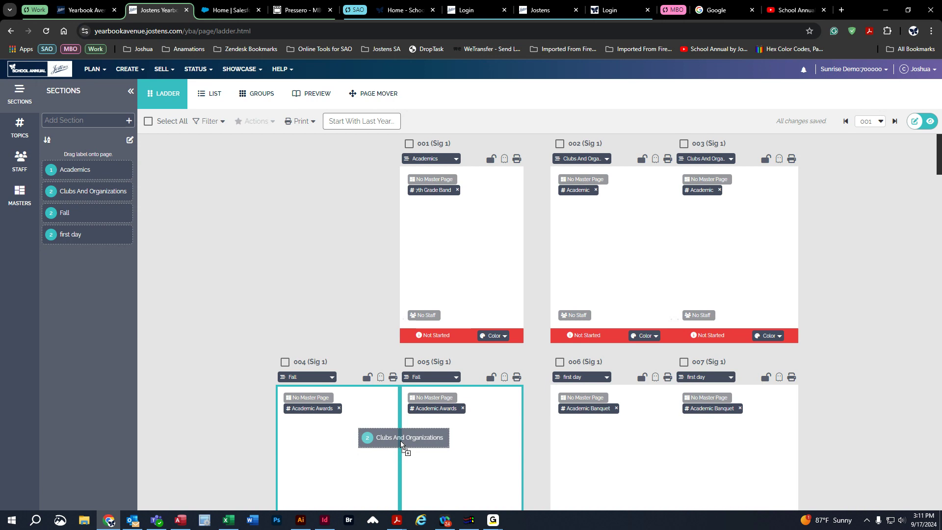
{"action": "mouse_move", "coordinate": [401, 442]}
{"action": "left_mouse_down"}
{"action": "mouse_move", "coordinate": [327, 445]}
{"action": "mouse_move", "coordinate": [391, 444]}
{"action": "left_mouse_up"}
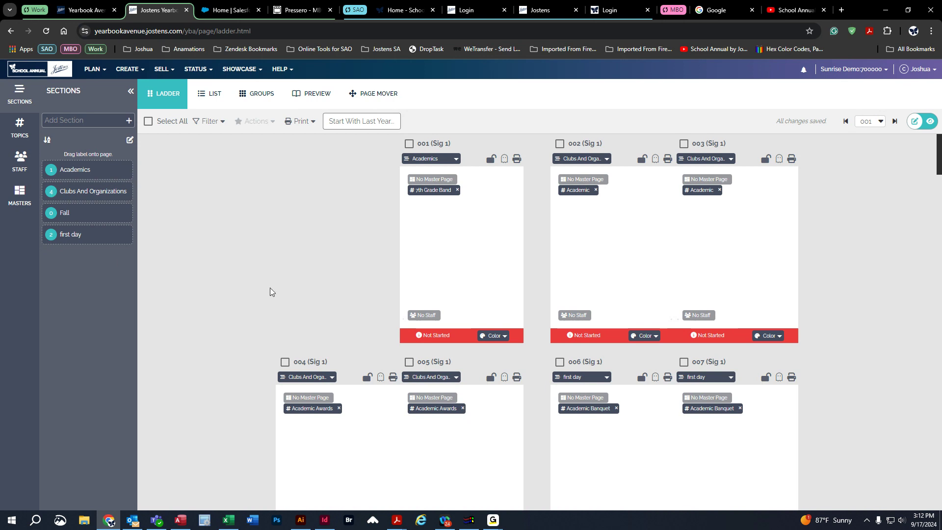
Add a custom section named "Staff" to the yearbook's sections.
{"action": "left_click", "coordinate": [22, 131]}
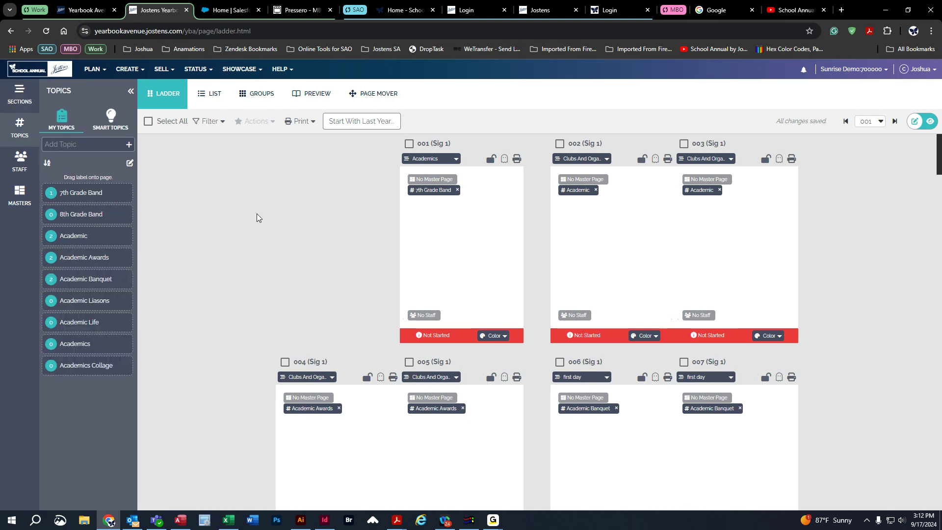
{"action": "left_click", "coordinate": [33, 104]}
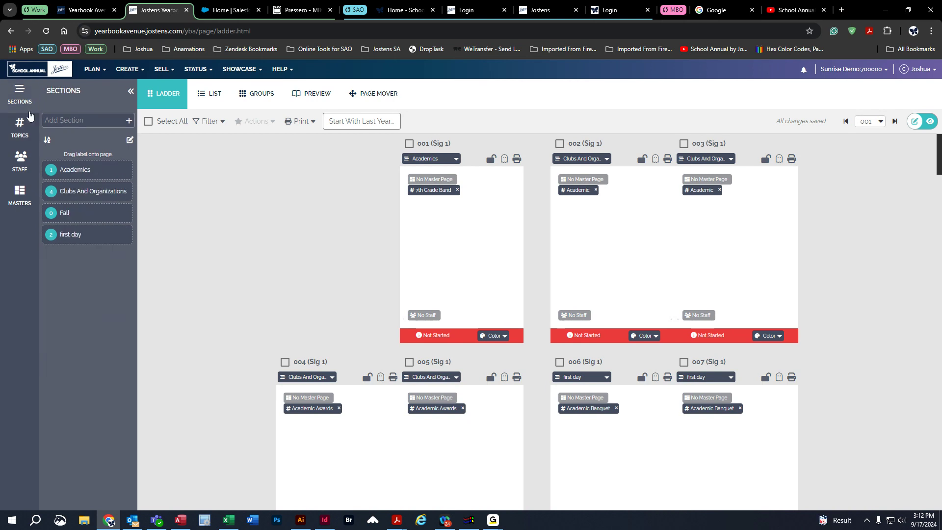
{"action": "left_click", "coordinate": [68, 120]}
{"action": "type", "text": "St"}
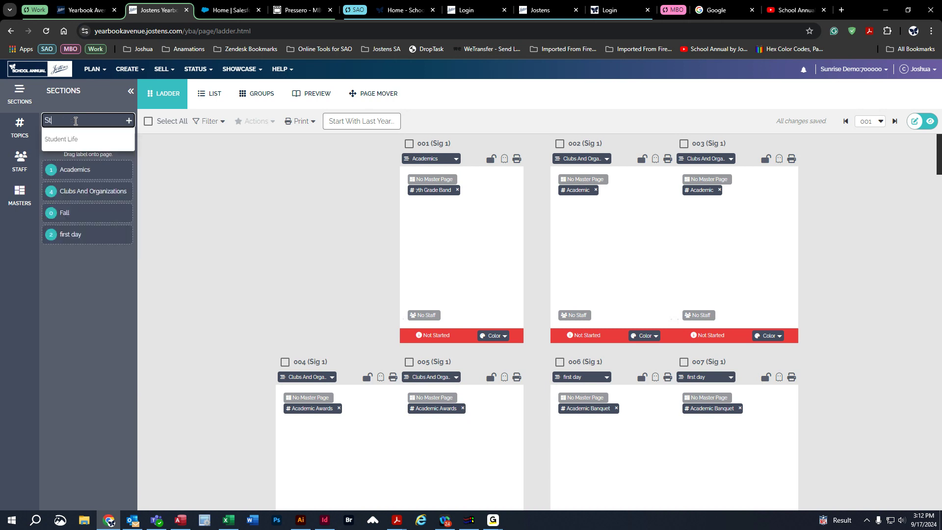
{"action": "key", "text": "BackSpace"}
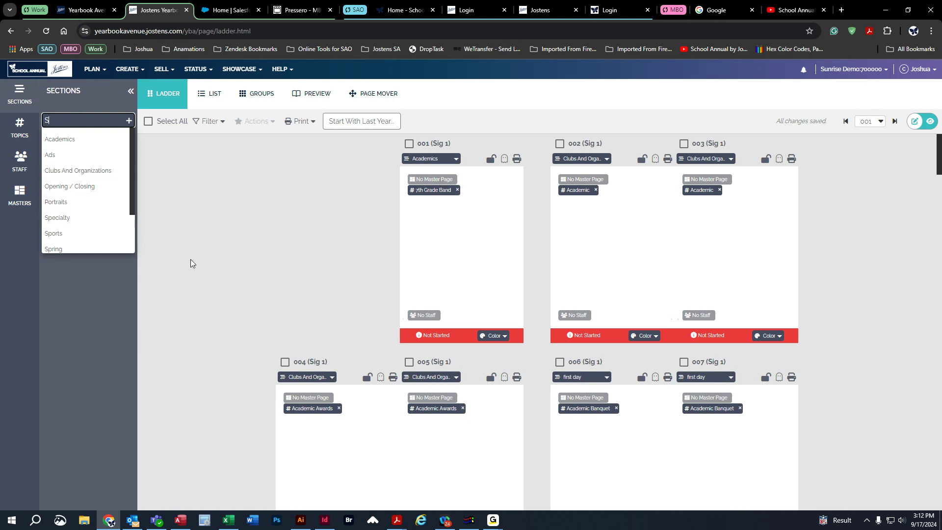
{"action": "type", "text": "taff"}
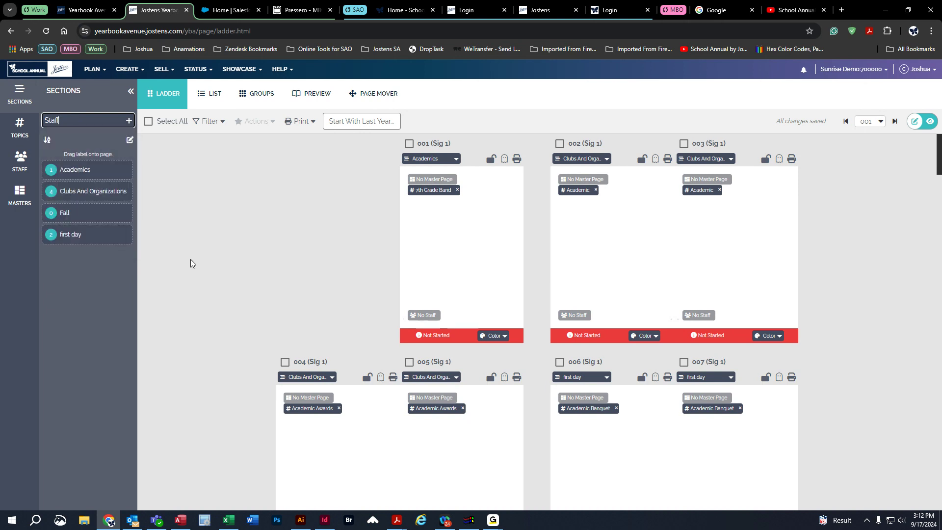
{"action": "left_click", "coordinate": [128, 122]}
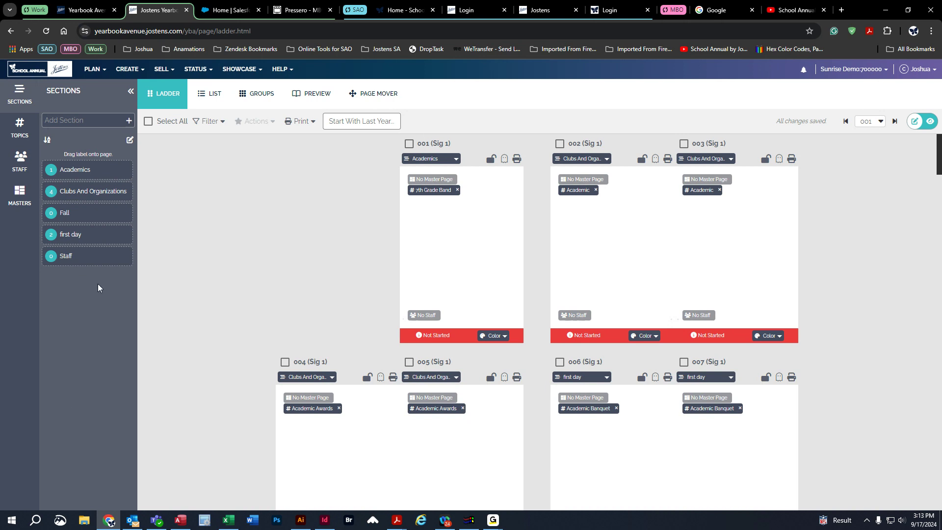
Set the section of page 001 to Staff and the section of page 012 to Fall.
{"action": "left_click", "coordinate": [456, 159]}
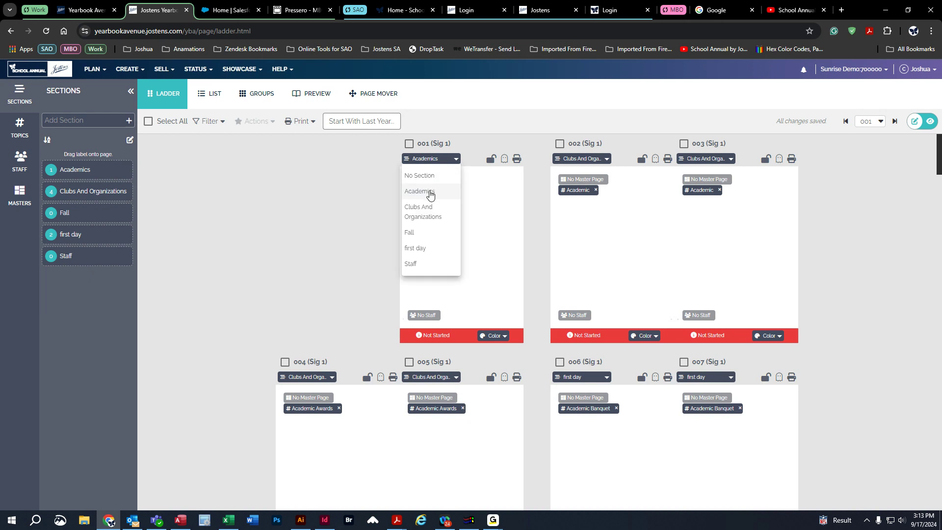
{"action": "left_click", "coordinate": [428, 264]}
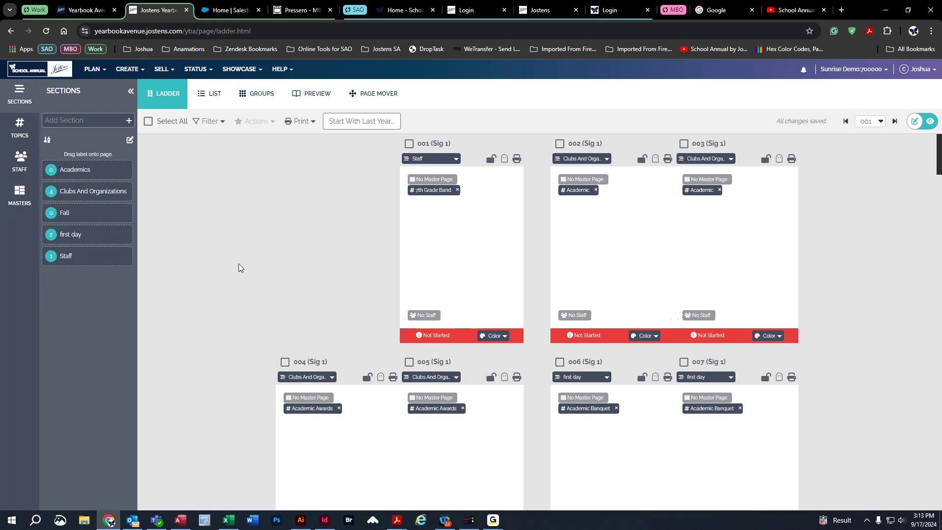
{"action": "scroll", "coordinate": [504, 290], "scroll_direction": "down", "scroll_amount": 2}
{"action": "scroll", "coordinate": [344, 306], "scroll_direction": "down", "scroll_amount": 9}
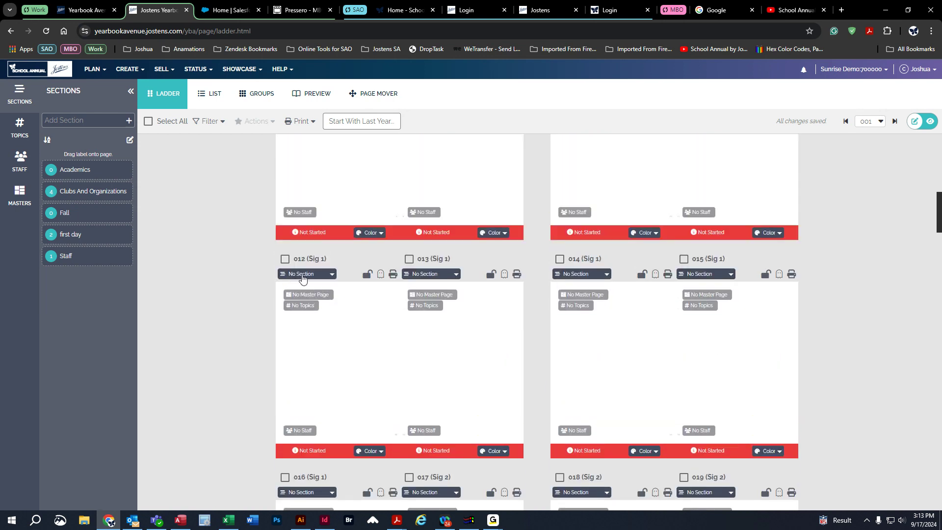
{"action": "left_click", "coordinate": [302, 275]}
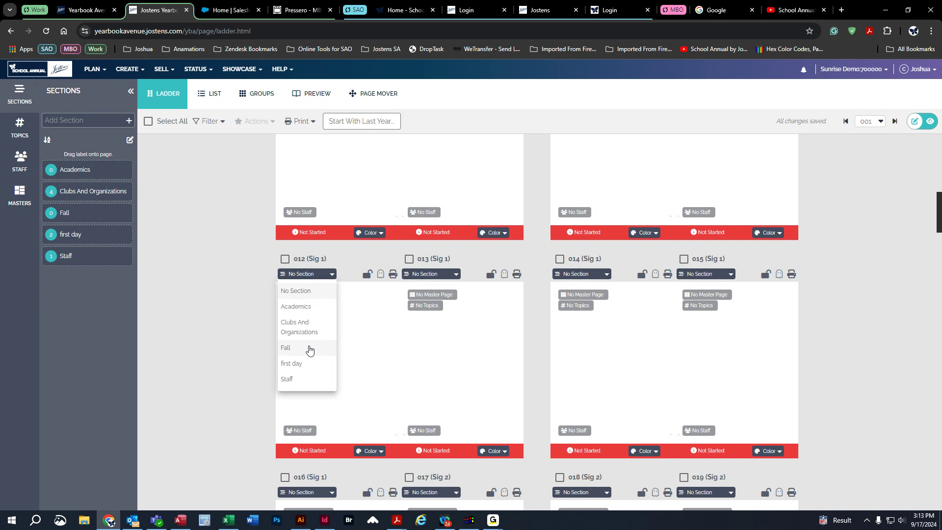
{"action": "left_click", "coordinate": [307, 347]}
{"action": "scroll", "coordinate": [211, 343], "scroll_direction": "up", "scroll_amount": 10}
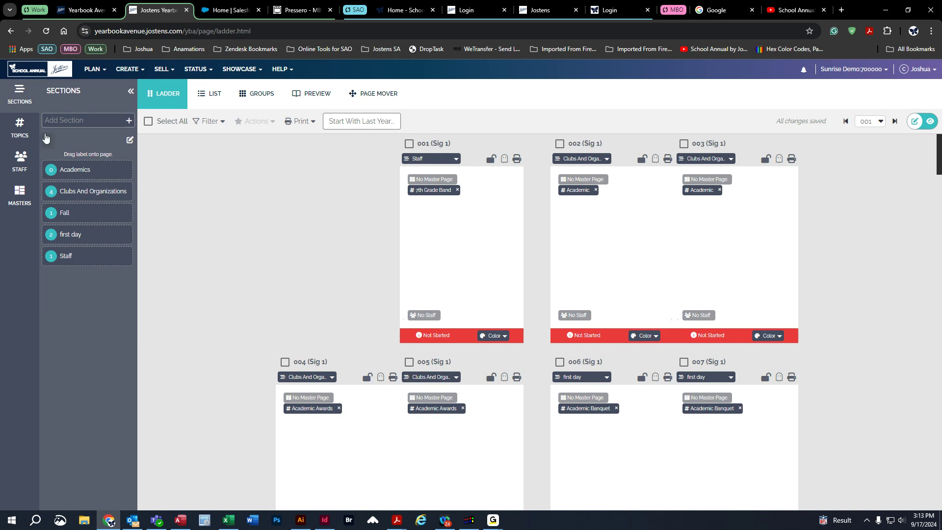
Add the suggested topic "Book Fair" to the yearbook's own topics.
{"action": "left_click", "coordinate": [20, 130]}
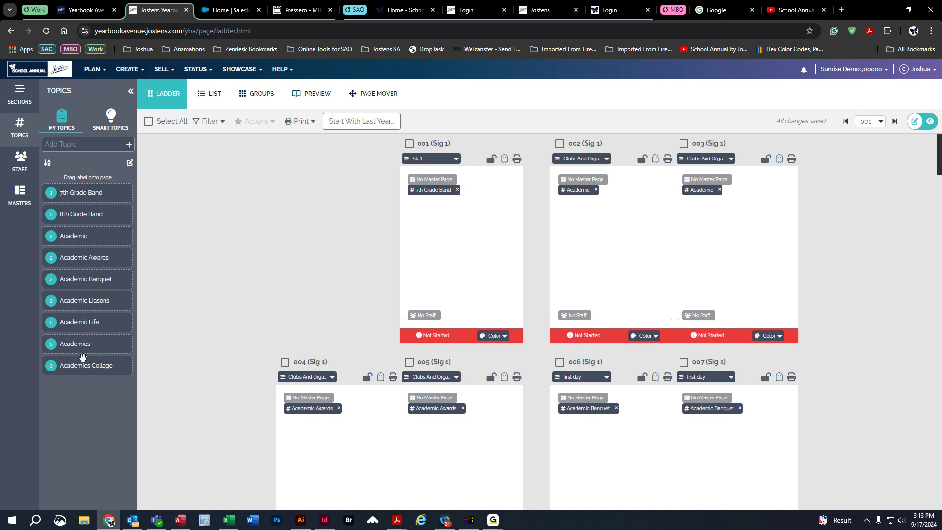
{"action": "left_click", "coordinate": [114, 120]}
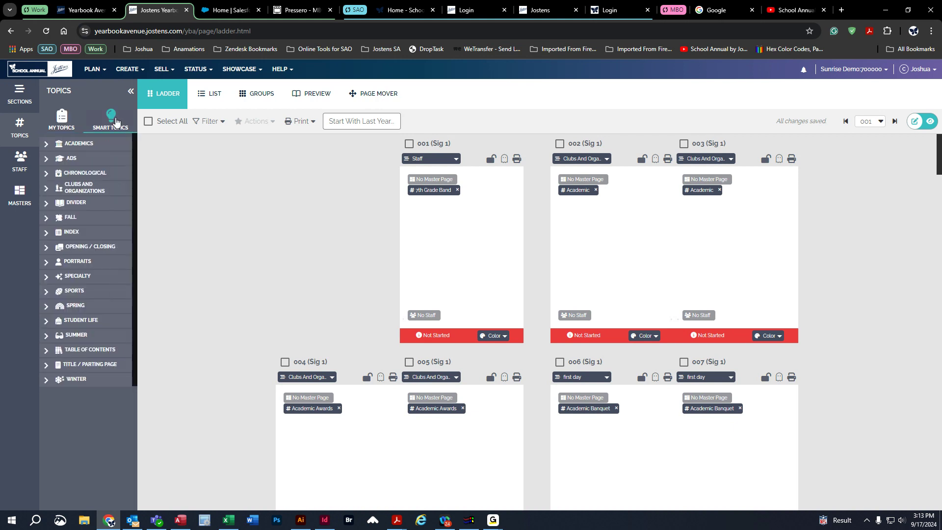
{"action": "left_click", "coordinate": [62, 118]}
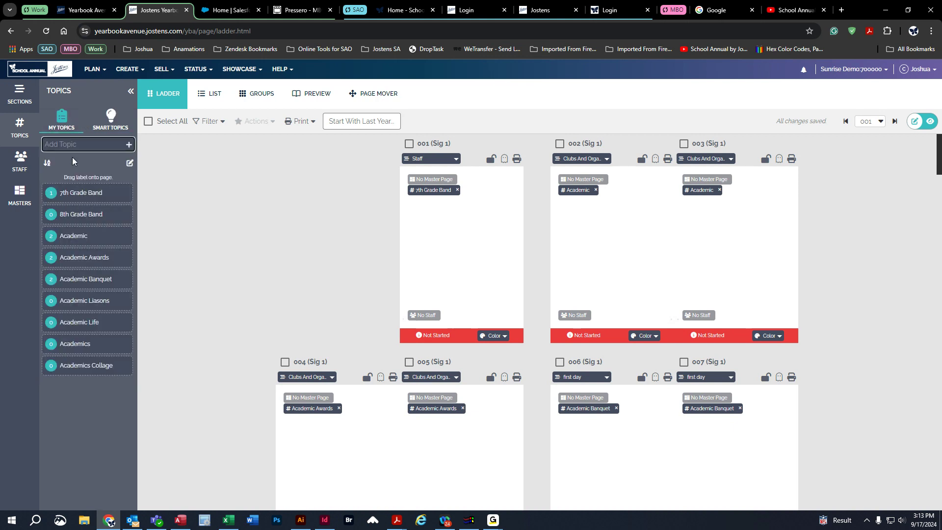
{"action": "type", "text": "Book"}
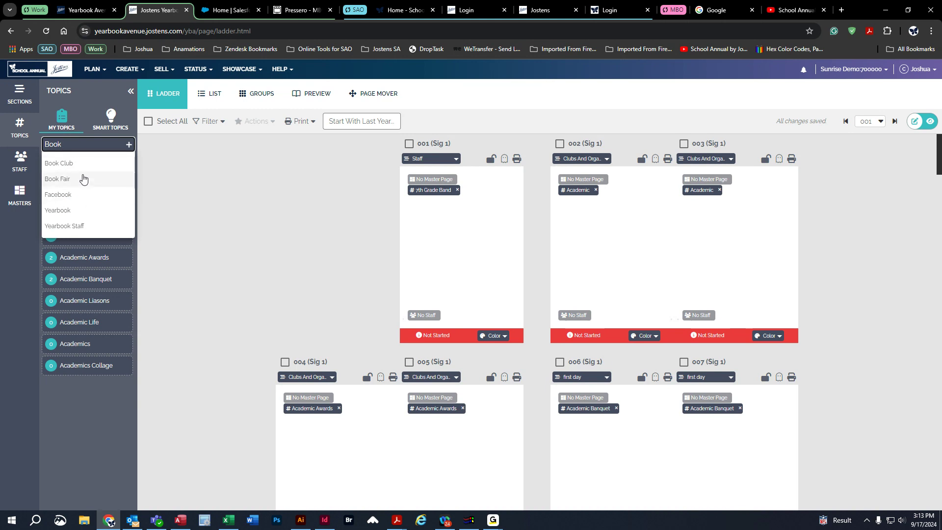
{"action": "left_click", "coordinate": [55, 178]}
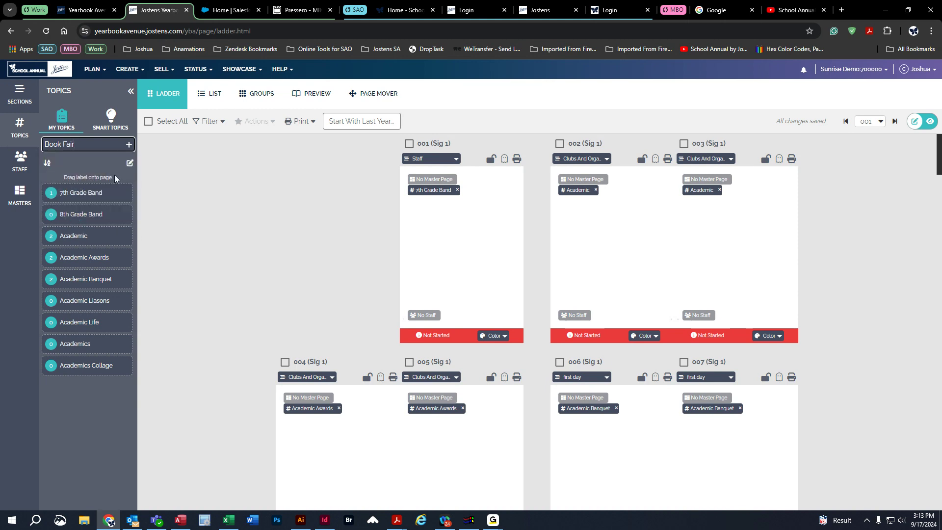
{"action": "left_click", "coordinate": [129, 146]}
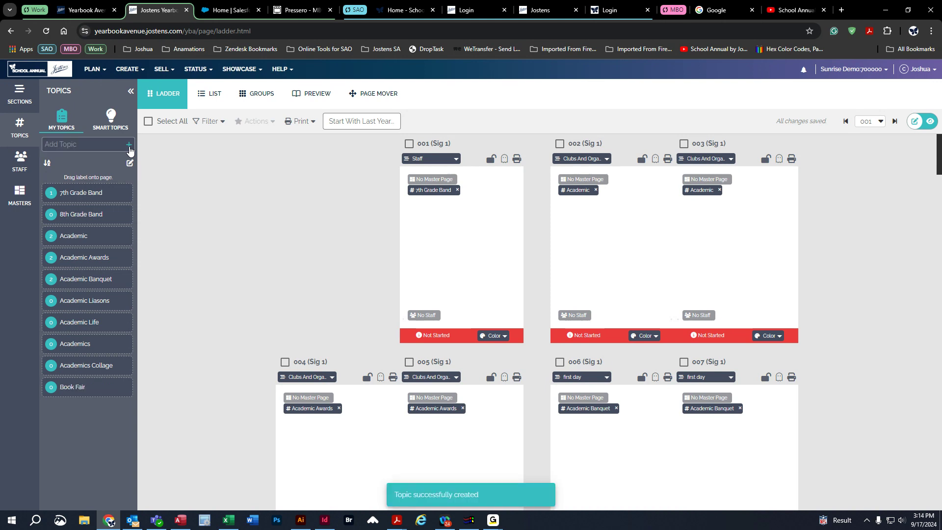
Add the smart topics 3rd Grade Portraits, 4th Grade Portraits and 5th Grade Portraits to the yearbook's own topics, and review both topic lists.
{"action": "left_click", "coordinate": [111, 117]}
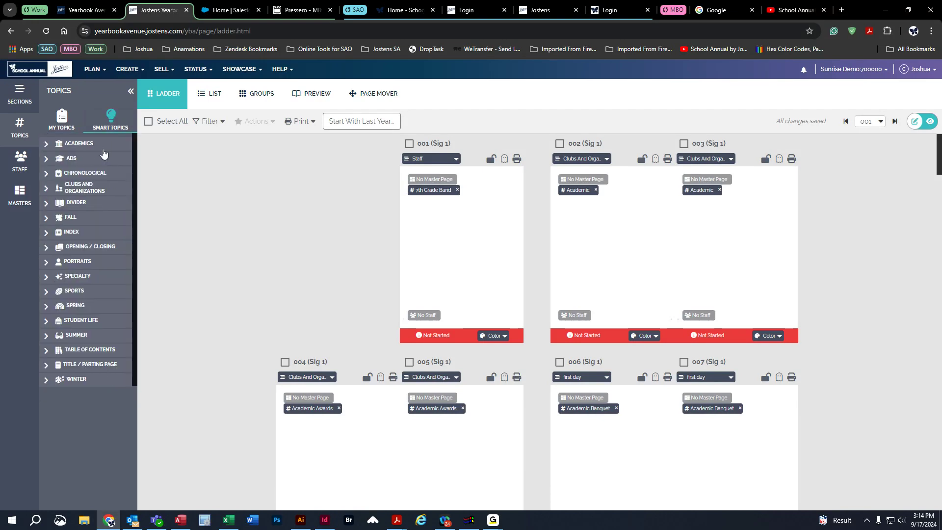
{"action": "left_click", "coordinate": [47, 262]}
{"action": "scroll", "coordinate": [91, 361], "scroll_direction": "down", "scroll_amount": 6}
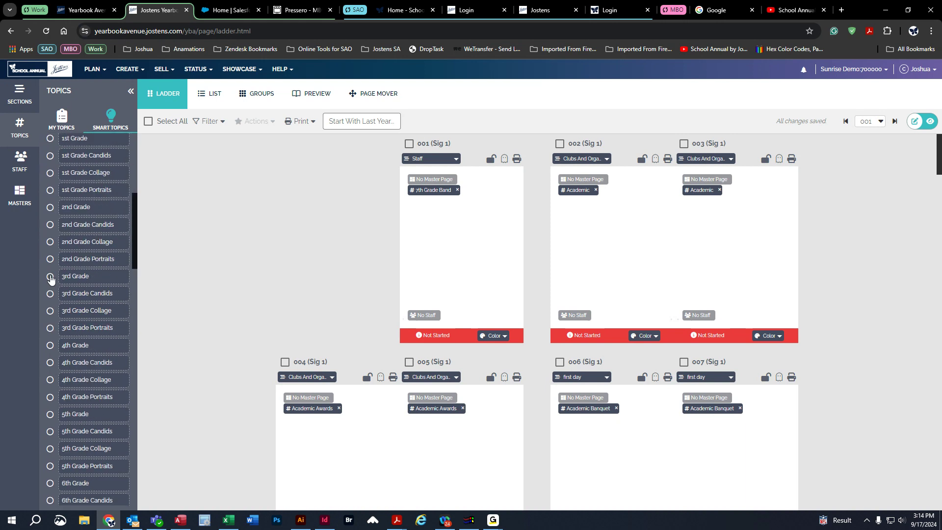
{"action": "left_click", "coordinate": [51, 329]}
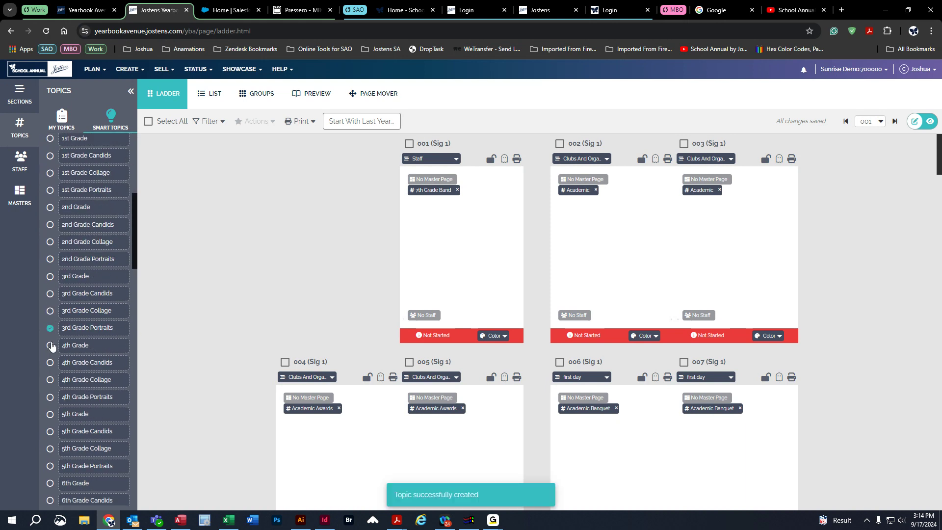
{"action": "left_click", "coordinate": [50, 397]}
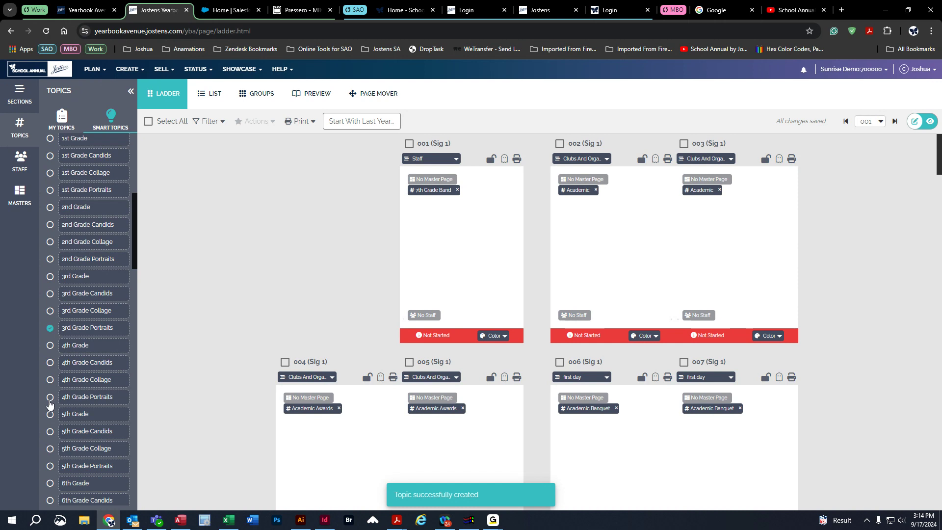
{"action": "left_click", "coordinate": [51, 467]}
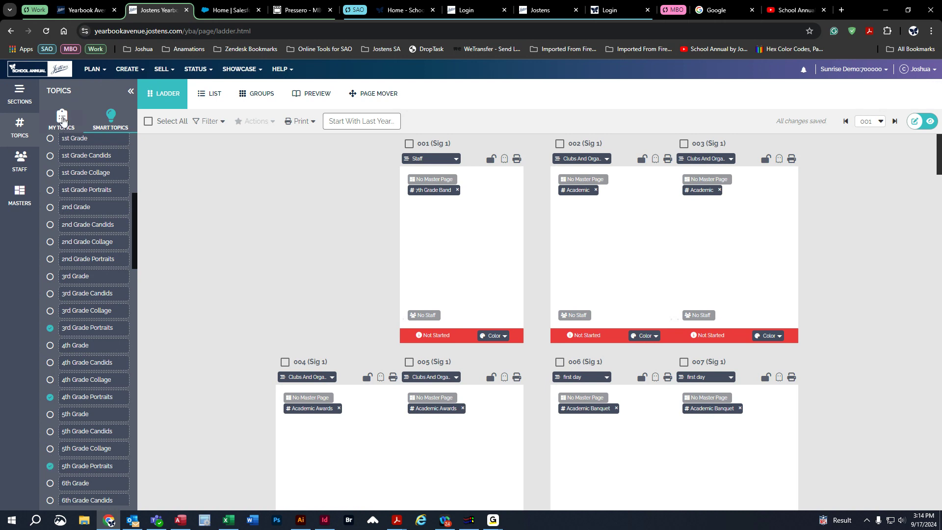
{"action": "left_click", "coordinate": [62, 119]}
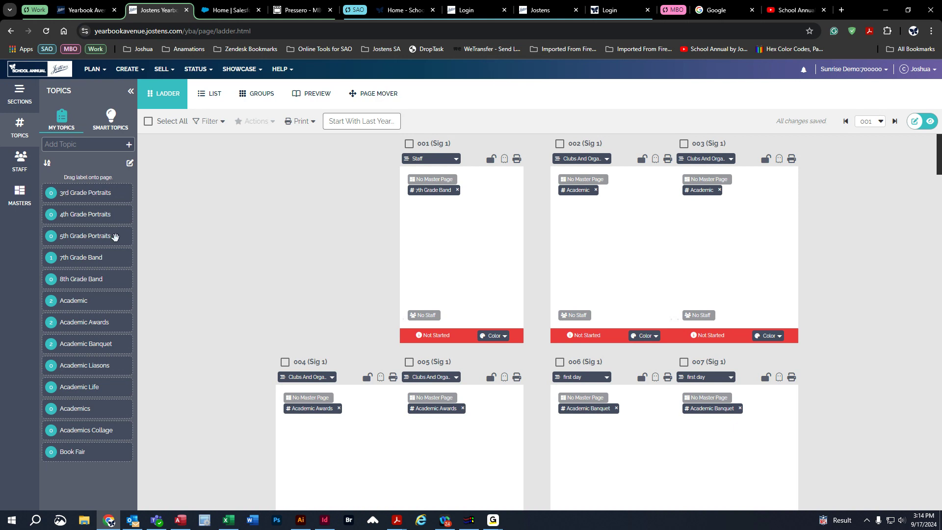
{"action": "left_click", "coordinate": [118, 128]}
{"action": "scroll", "coordinate": [91, 190], "scroll_direction": "down", "scroll_amount": 6}
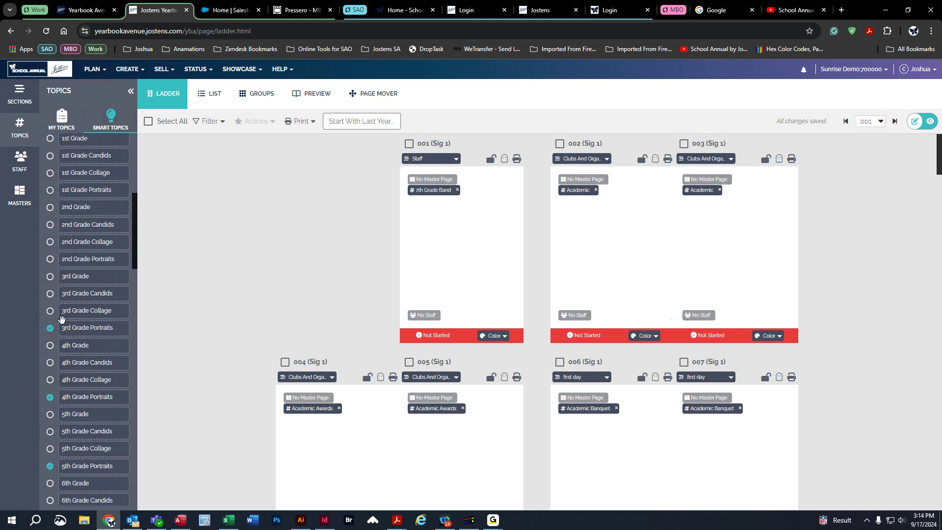
{"action": "left_click_drag", "start_coordinate": [60, 106], "coordinate": [61, 113]}
{"action": "left_click", "coordinate": [60, 114]}
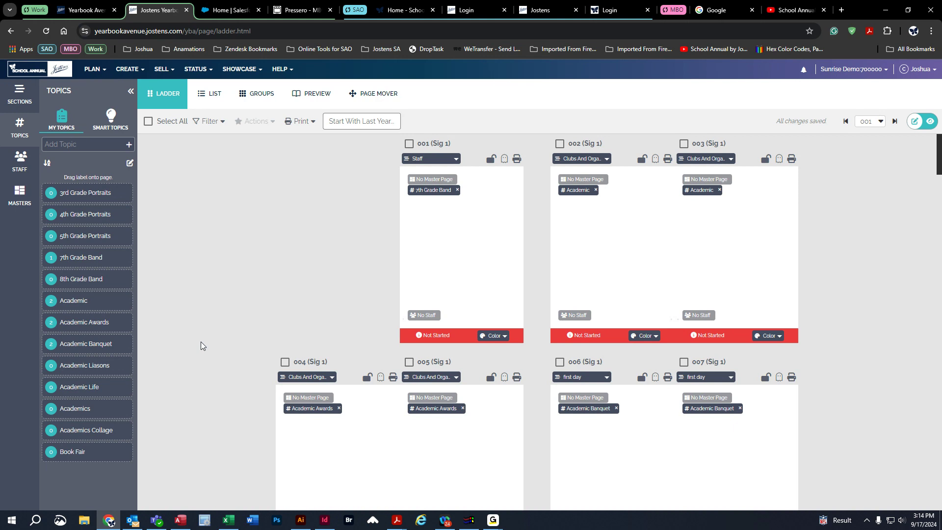
Look over the smart topics, and assign the topics 3rd Grade Portraits and 5th Grade Portraits to the spread of pages 002 and 003.
{"action": "left_click", "coordinate": [105, 121]}
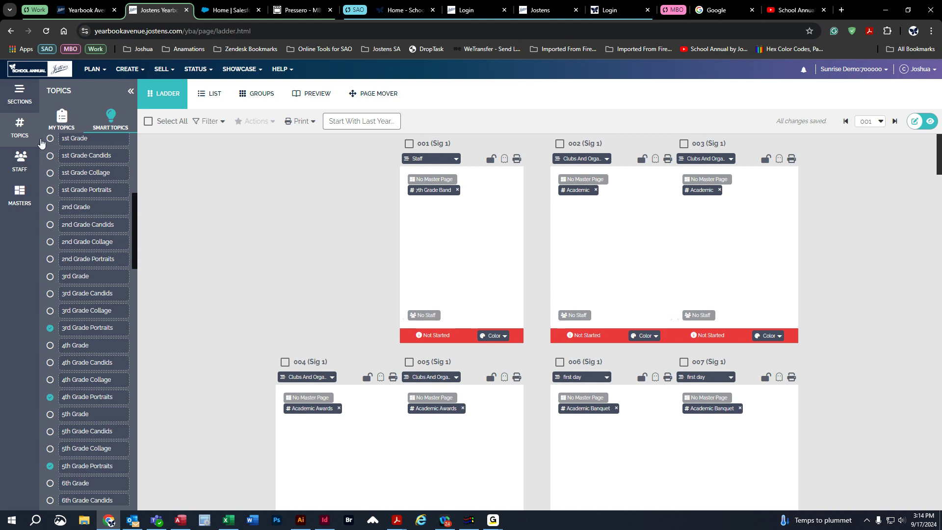
{"action": "left_click", "coordinate": [12, 130]}
{"action": "left_click", "coordinate": [28, 123]}
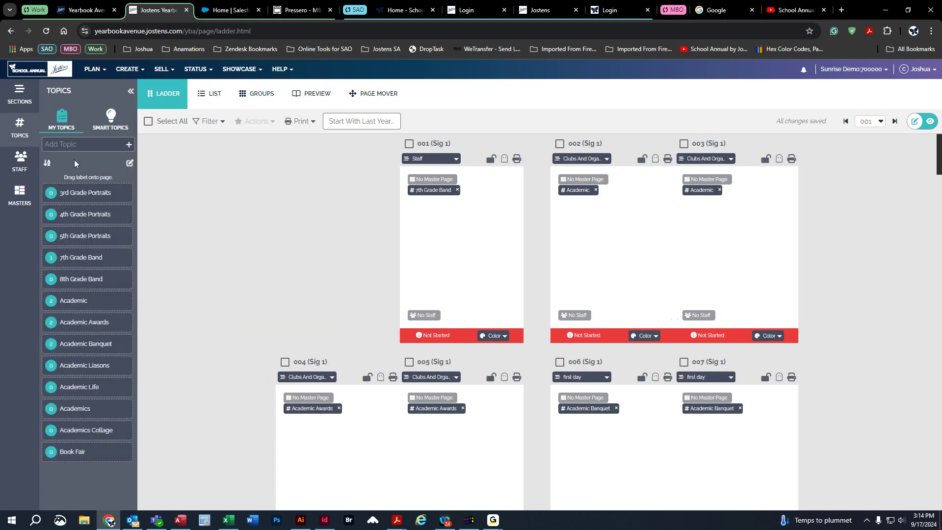
{"action": "left_click_drag", "start_coordinate": [78, 193], "coordinate": [478, 255]}
{"action": "left_click_drag", "start_coordinate": [693, 253], "coordinate": [677, 232]}
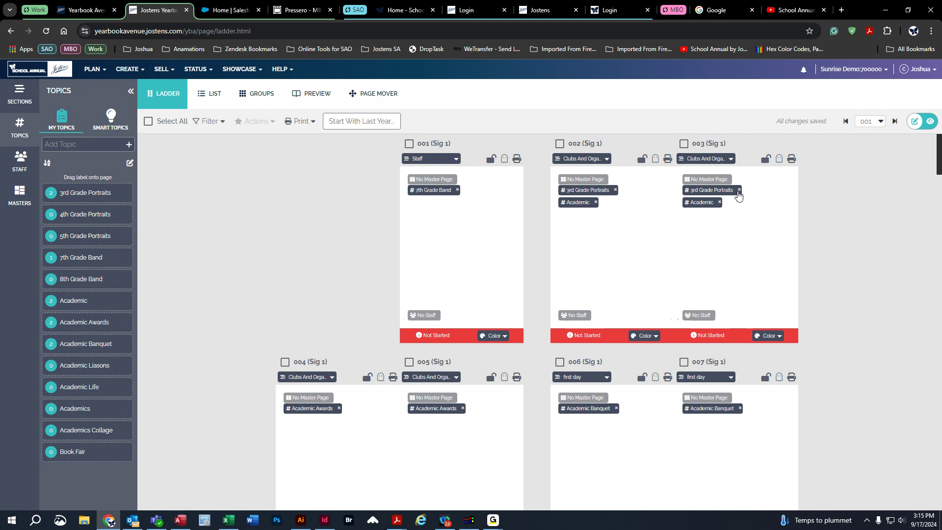
{"action": "left_click_drag", "start_coordinate": [87, 235], "coordinate": [647, 271]}
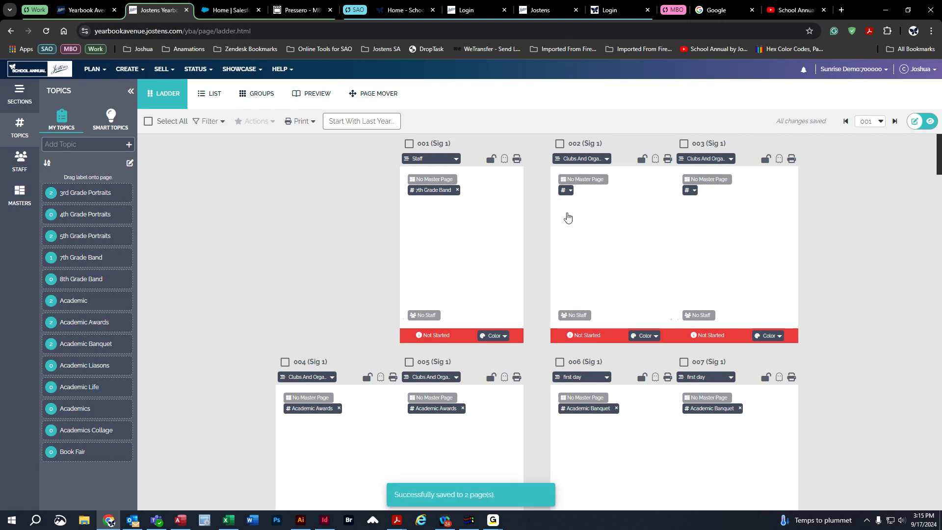
Remove all topics from page 002 and assign 5th Grade Portraits as its only topic.
{"action": "left_click", "coordinate": [570, 190]}
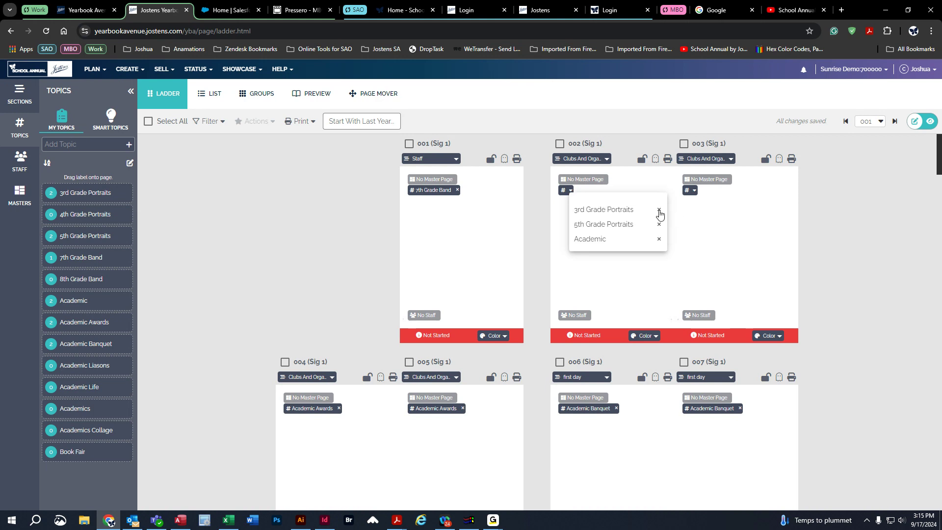
{"action": "left_click", "coordinate": [659, 211]}
{"action": "left_click", "coordinate": [658, 211]}
{"action": "left_click", "coordinate": [659, 211]}
{"action": "left_click", "coordinate": [621, 267]}
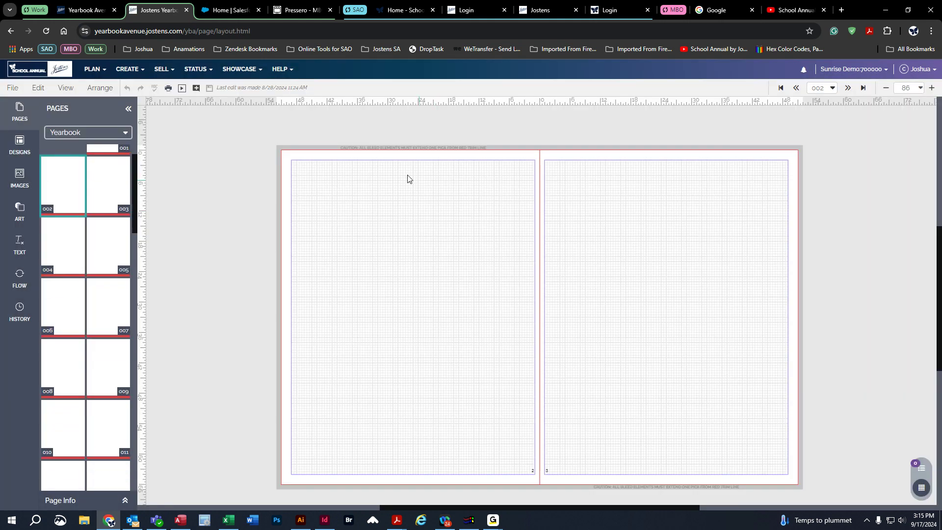
{"action": "left_click", "coordinate": [11, 31]}
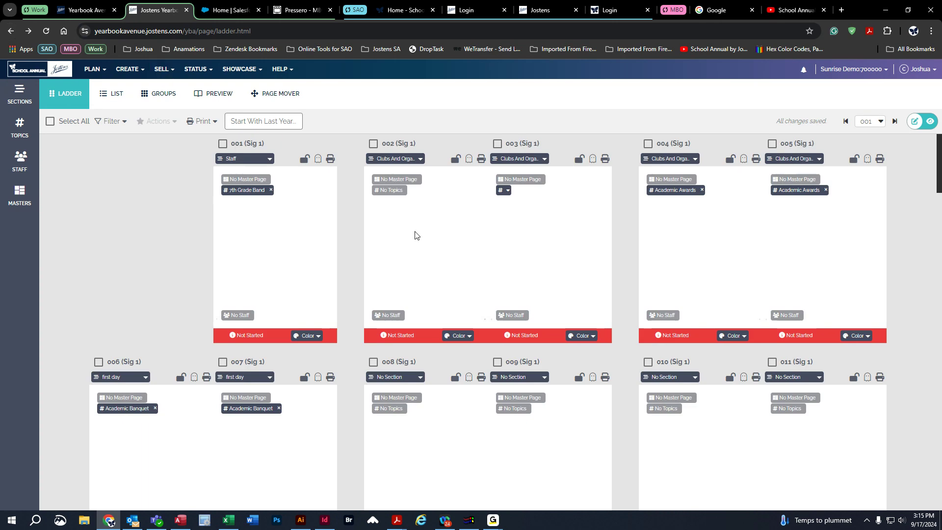
{"action": "left_click", "coordinate": [390, 191]}
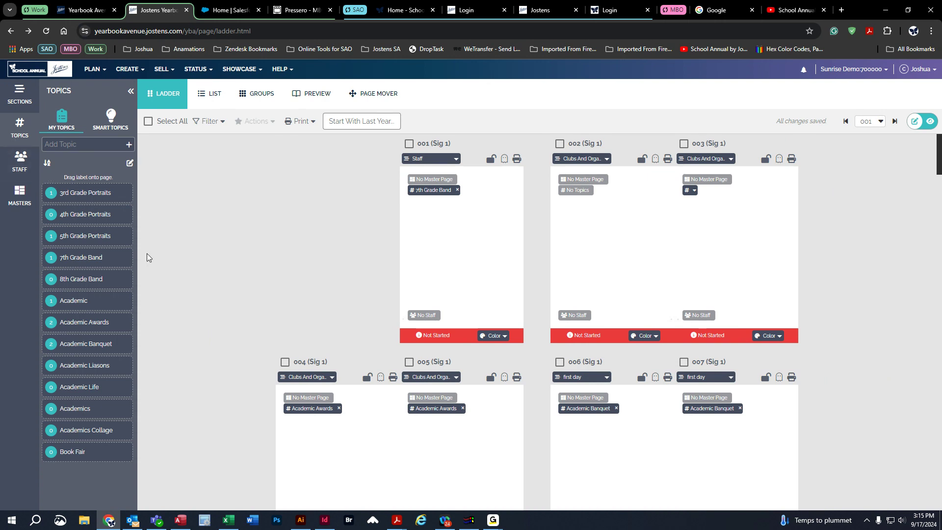
{"action": "left_click_drag", "start_coordinate": [78, 235], "coordinate": [574, 225]}
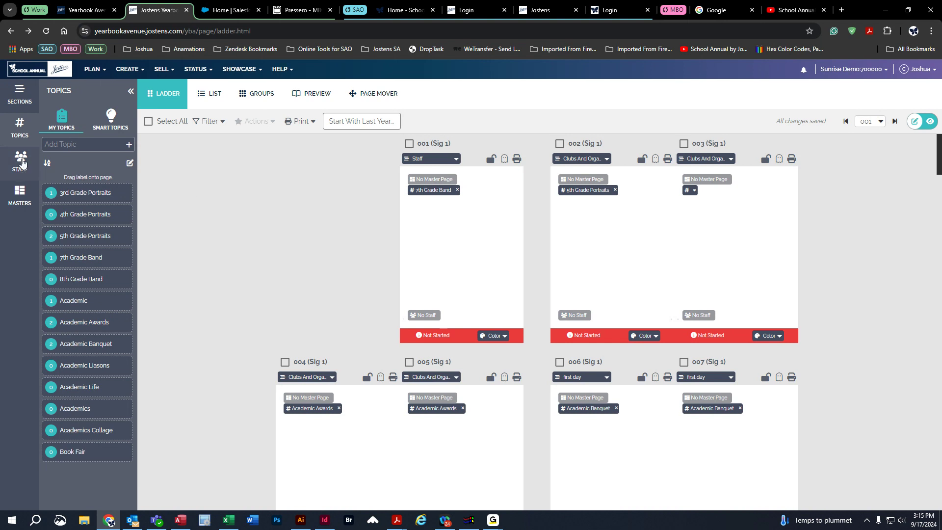
Assign the Test staff account to pages 002 and 003 and the SA Tech Support adviser to page 001.
{"action": "left_click", "coordinate": [21, 160]}
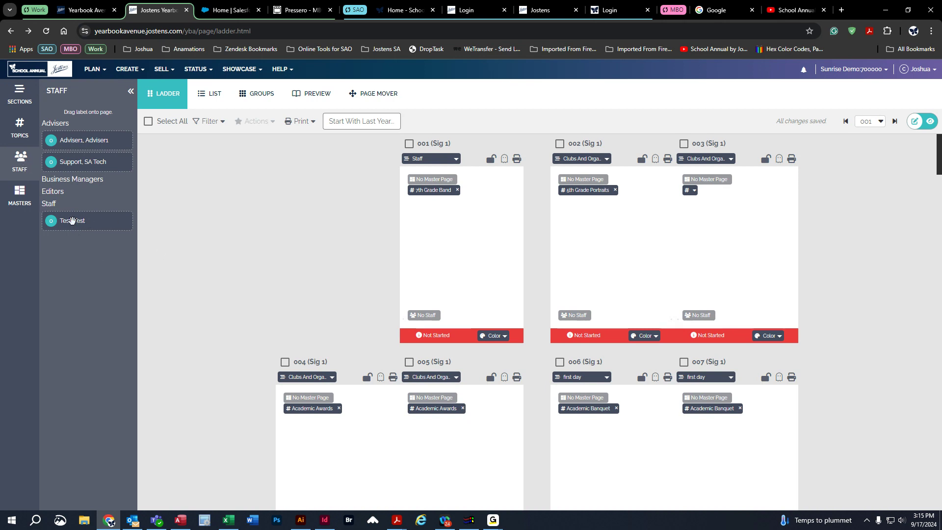
{"action": "left_click_drag", "start_coordinate": [71, 221], "coordinate": [671, 254]}
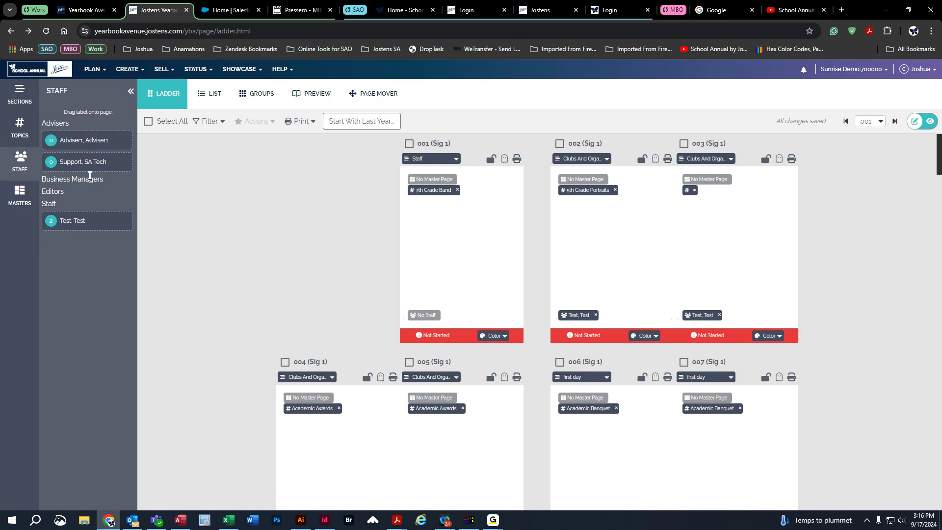
{"action": "left_click_drag", "start_coordinate": [76, 162], "coordinate": [448, 227]}
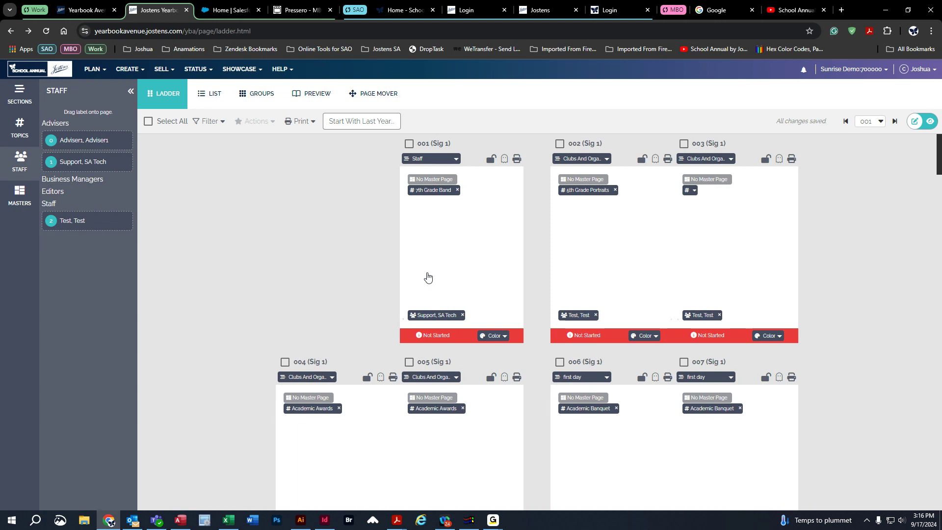
{"action": "left_click", "coordinate": [131, 91]}
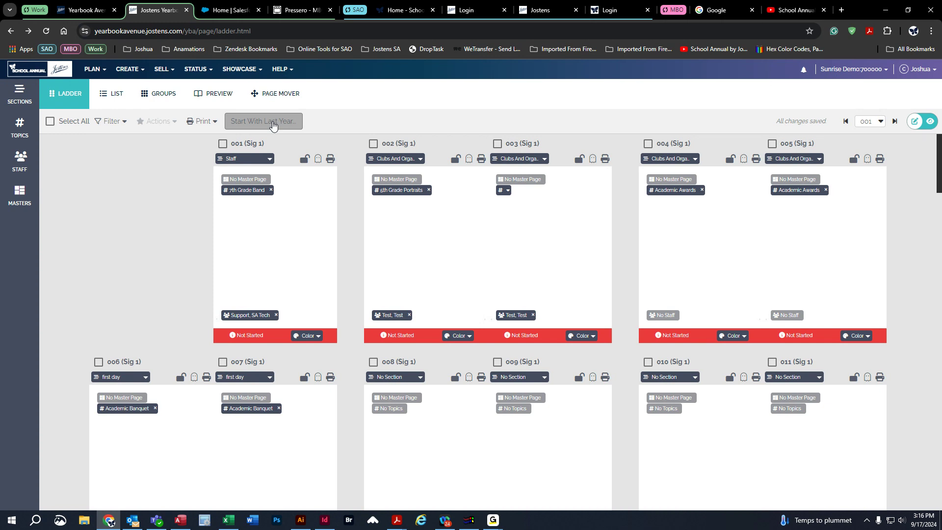
Use Start With Last Year to copy last year's page designs onto all not-started pages.
{"action": "left_click", "coordinate": [273, 126]}
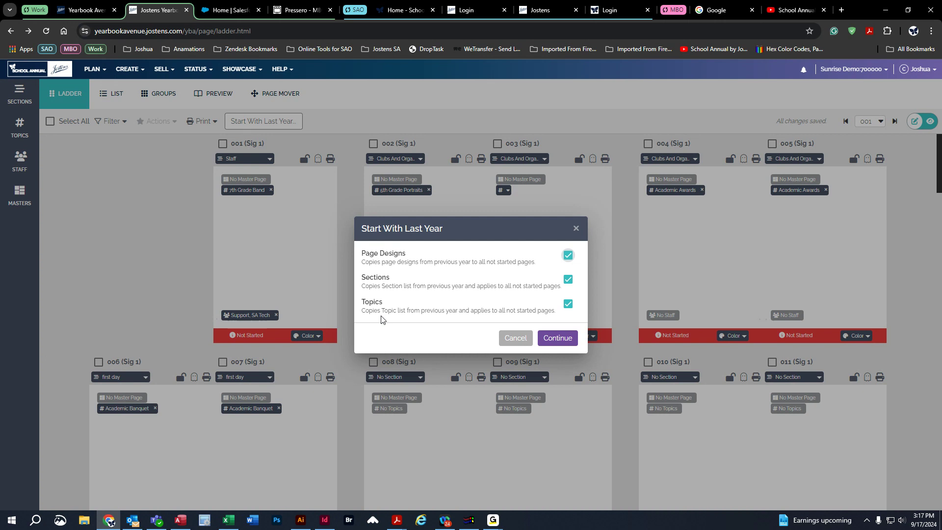
{"action": "left_click", "coordinate": [569, 280]}
{"action": "left_click", "coordinate": [569, 304]}
{"action": "left_click", "coordinate": [447, 307]}
{"action": "left_click", "coordinate": [567, 304]}
{"action": "left_click", "coordinate": [457, 339]}
{"action": "left_click", "coordinate": [575, 255]}
{"action": "left_click", "coordinate": [567, 279]}
{"action": "left_click", "coordinate": [567, 304]}
{"action": "left_click", "coordinate": [567, 255]}
{"action": "left_click", "coordinate": [558, 339]}
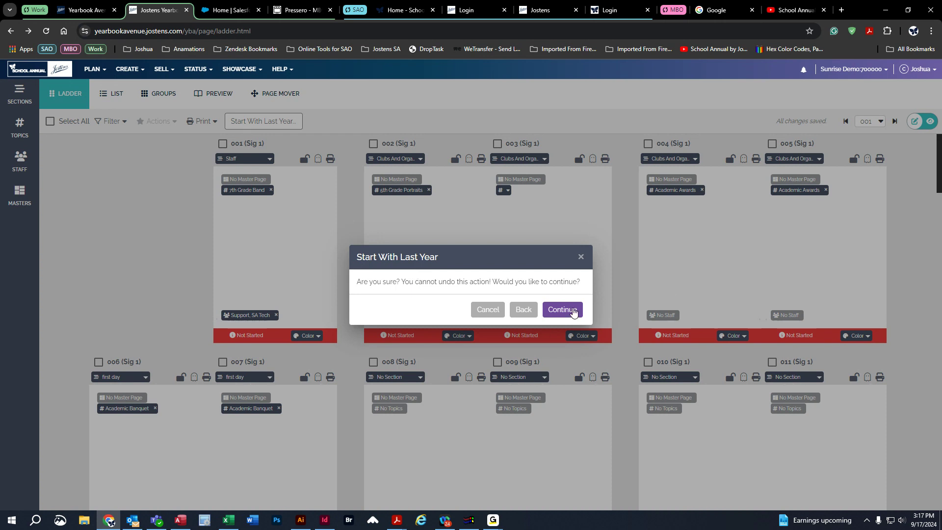
{"action": "left_click", "coordinate": [563, 310]}
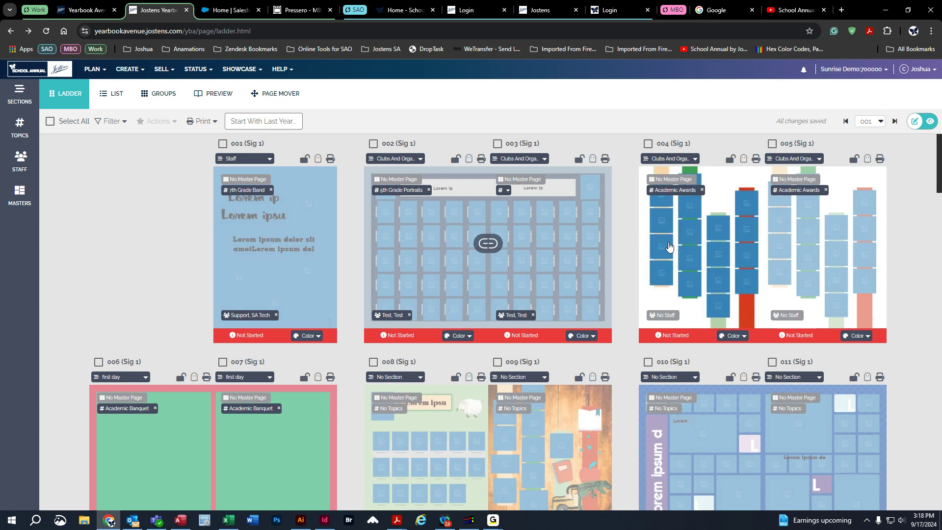
Check the copied page designs down the ladder and view the yearbook's cover and endsheet status information.
{"action": "scroll", "coordinate": [131, 283], "scroll_direction": "down", "scroll_amount": 2}
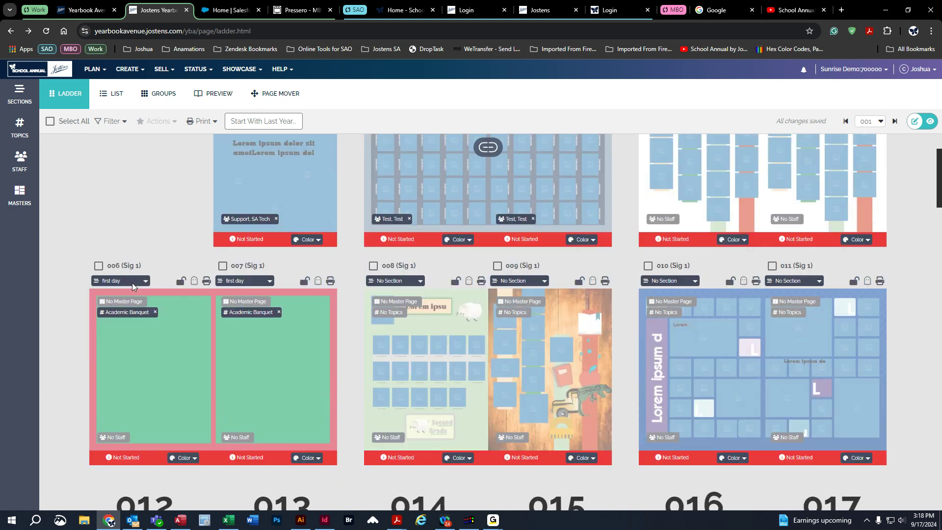
{"action": "scroll", "coordinate": [162, 294], "scroll_direction": "up", "scroll_amount": 2}
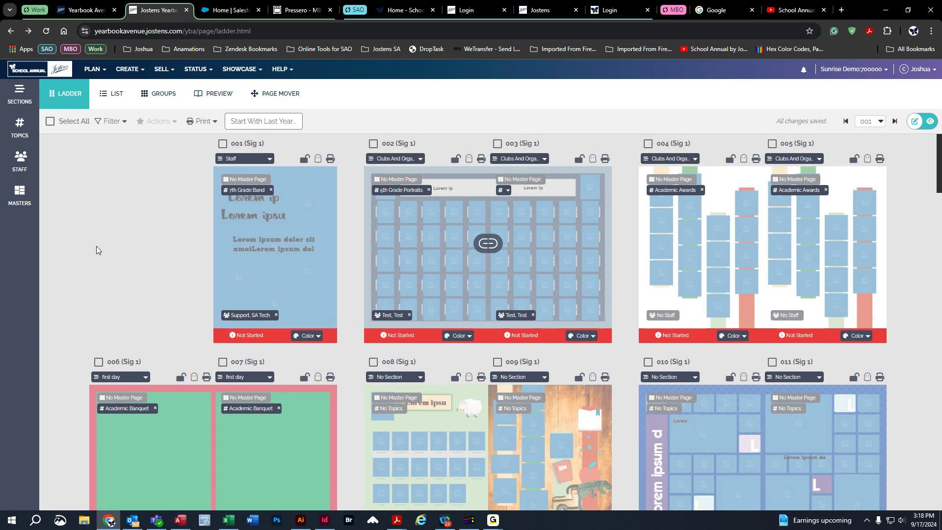
{"action": "scroll", "coordinate": [97, 246], "scroll_direction": "down", "scroll_amount": 9}
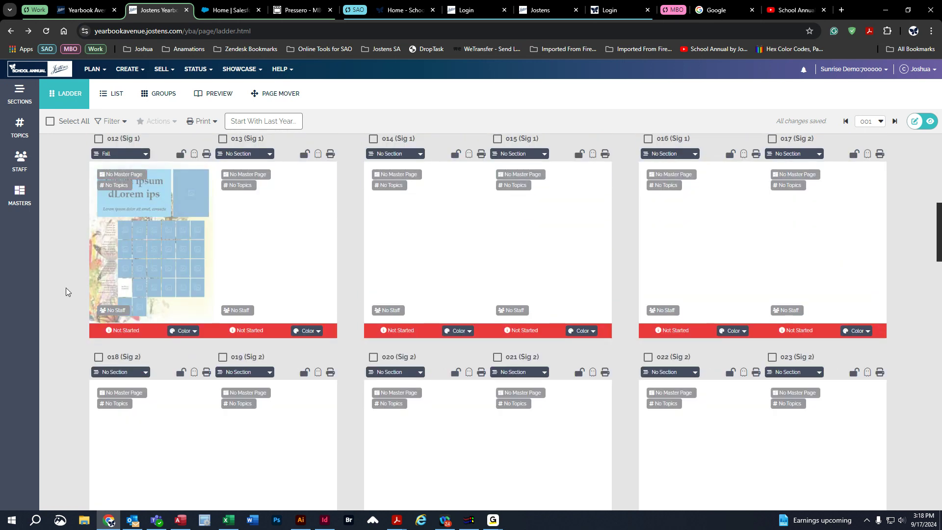
{"action": "scroll", "coordinate": [66, 290], "scroll_direction": "up", "scroll_amount": 9}
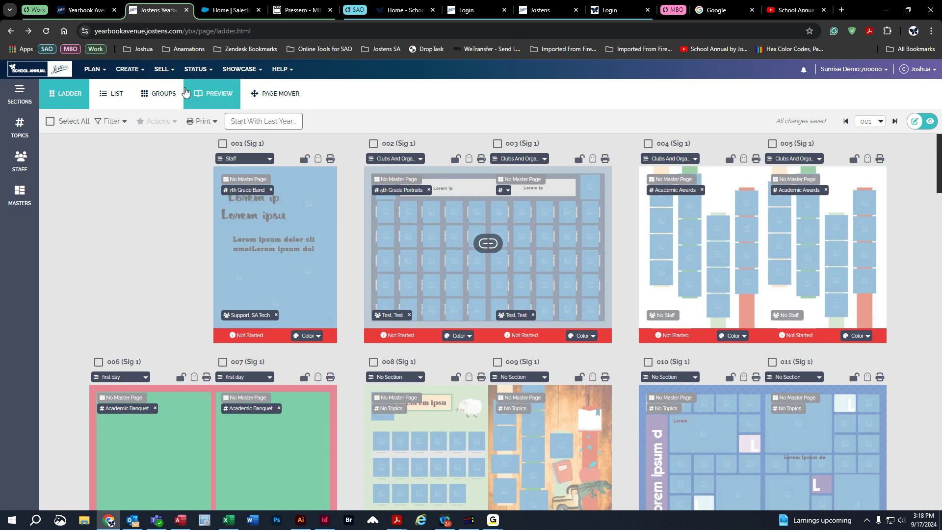
{"action": "left_click", "coordinate": [198, 70]}
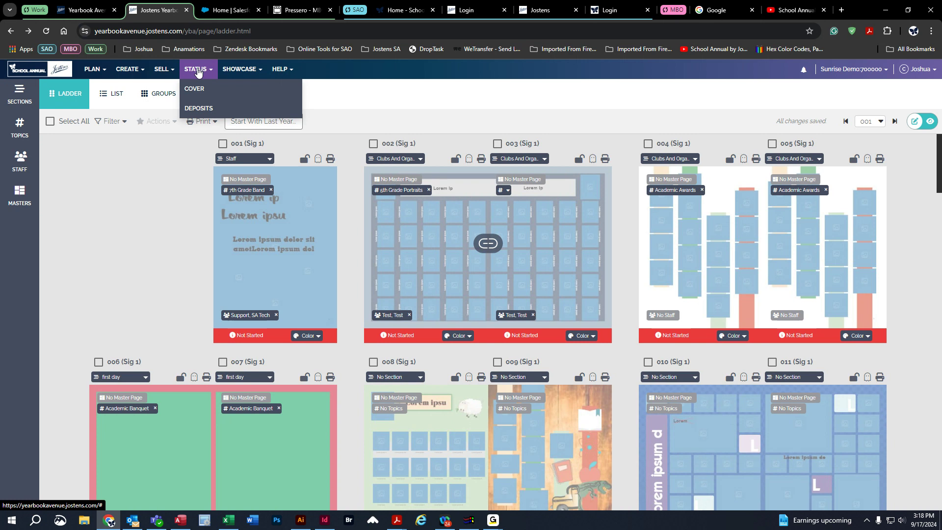
{"action": "left_click", "coordinate": [200, 89]}
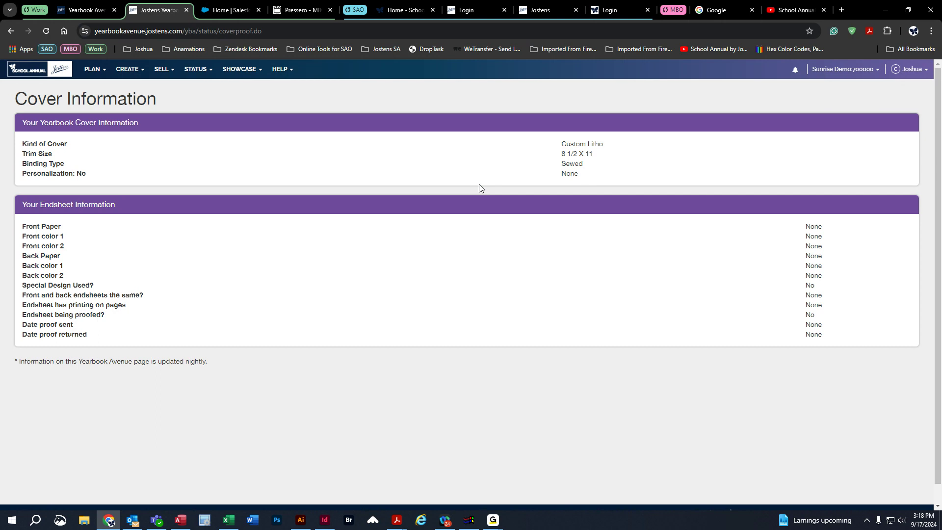
Browse the support site's Online Features and Image Library help articles, and return to the yearbook site.
{"action": "left_click", "coordinate": [284, 71]}
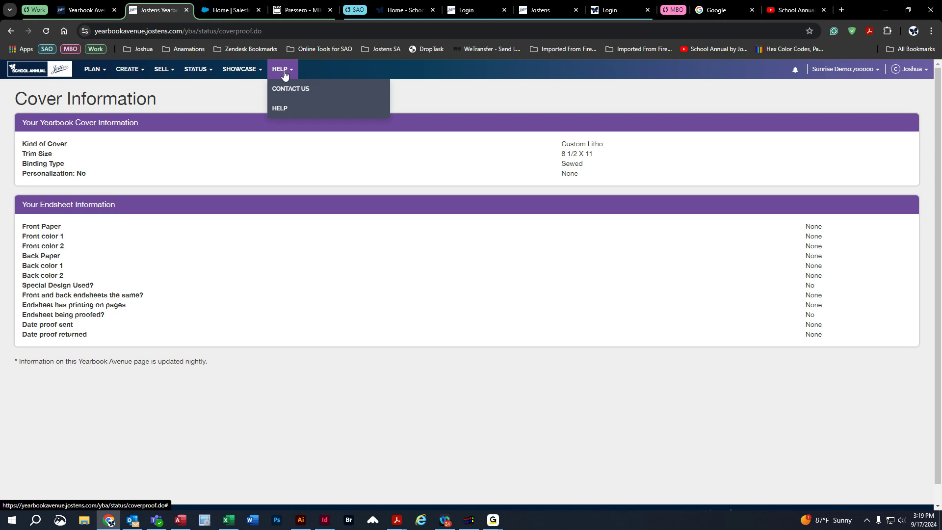
{"action": "left_click", "coordinate": [286, 109]}
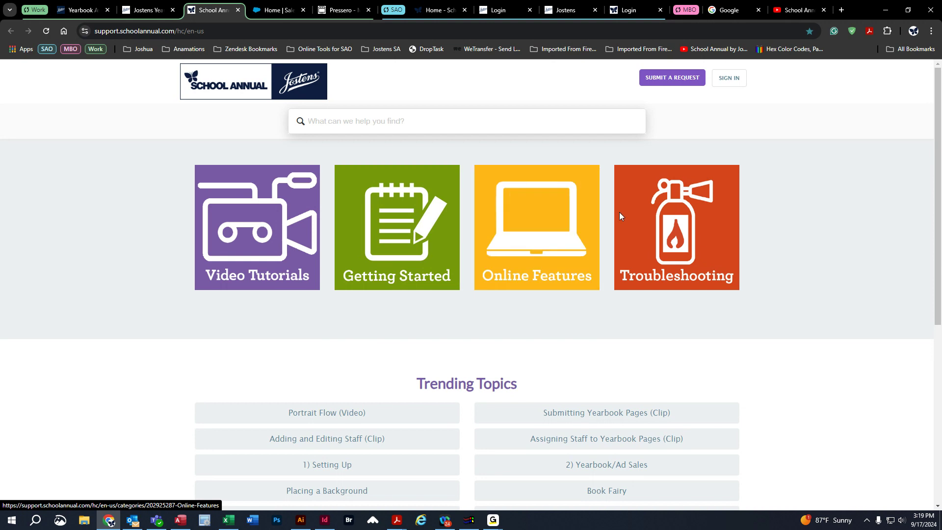
{"action": "left_click", "coordinate": [542, 221]}
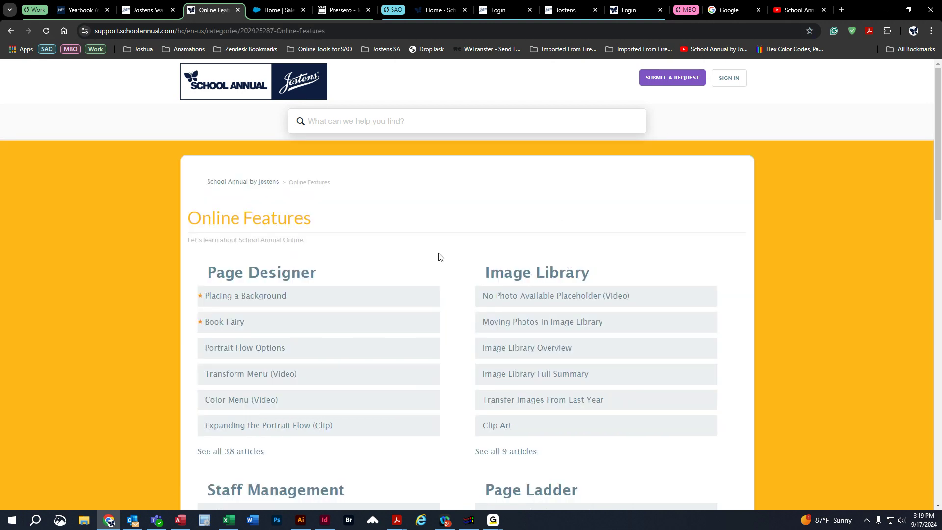
{"action": "scroll", "coordinate": [478, 258], "scroll_direction": "down", "scroll_amount": 4}
{"action": "scroll", "coordinate": [481, 383], "scroll_direction": "up", "scroll_amount": 4}
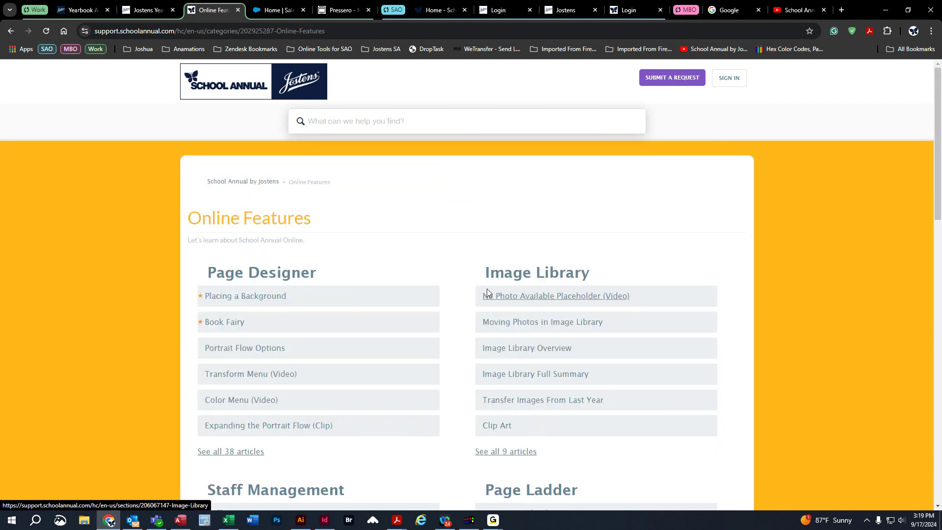
{"action": "left_click", "coordinate": [505, 452]}
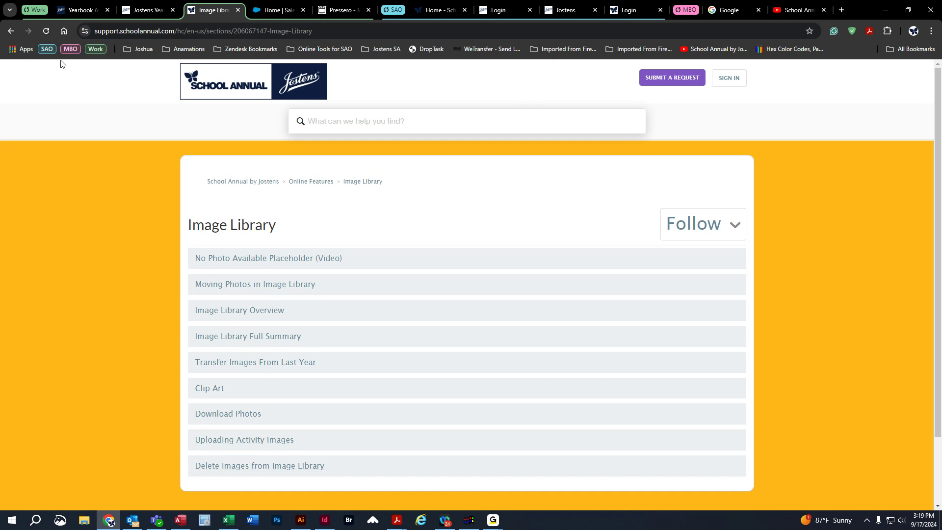
{"action": "left_click", "coordinate": [10, 31]}
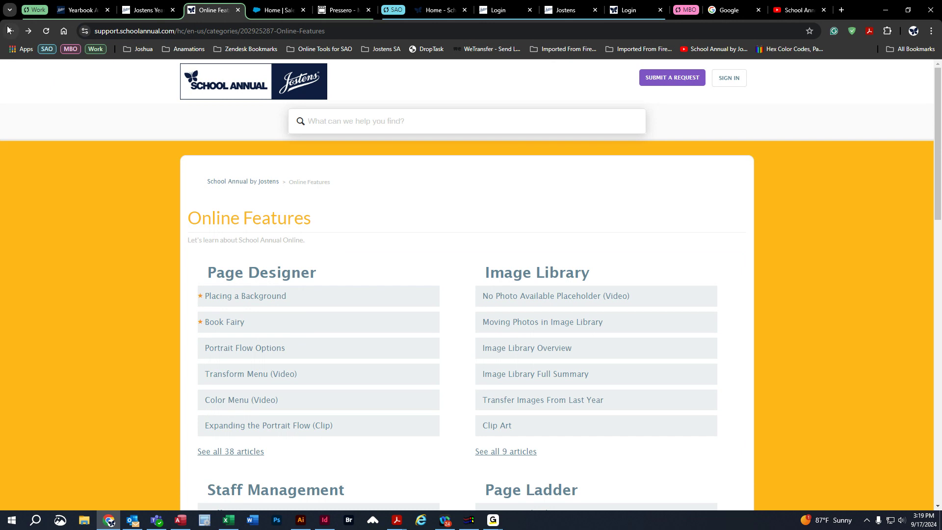
{"action": "left_click", "coordinate": [11, 31]}
{"action": "left_click", "coordinate": [138, 12]}
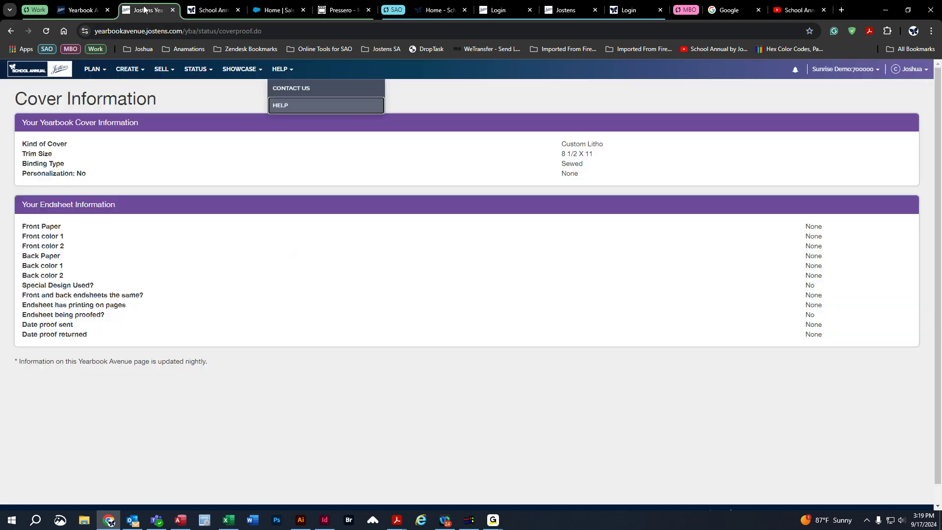
{"action": "left_click", "coordinate": [237, 9]}
Reopen the page ladder and rerun Start With Last Year for page designs only, excluding sections and topics.
{"action": "left_click", "coordinate": [91, 74]}
{"action": "left_click", "coordinate": [92, 76]}
{"action": "left_click", "coordinate": [91, 74]}
{"action": "left_click", "coordinate": [97, 88]}
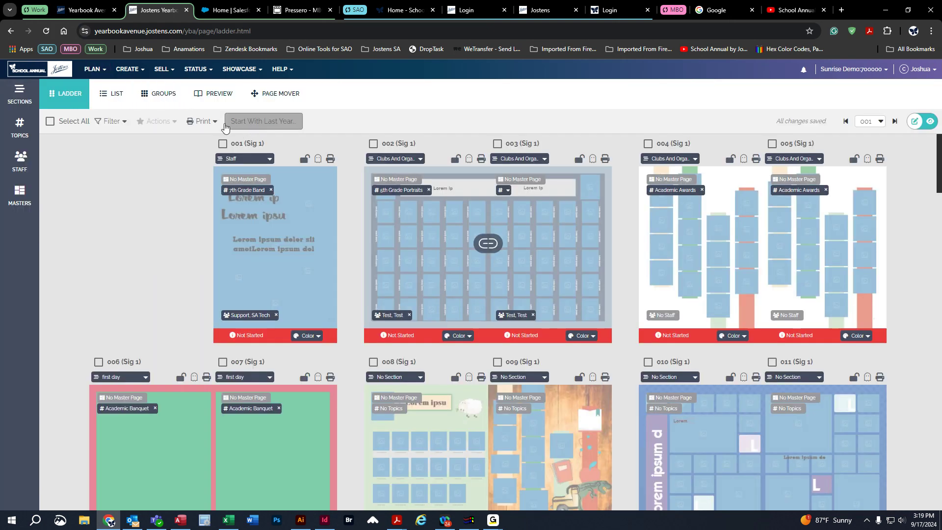
{"action": "left_click", "coordinate": [277, 124]}
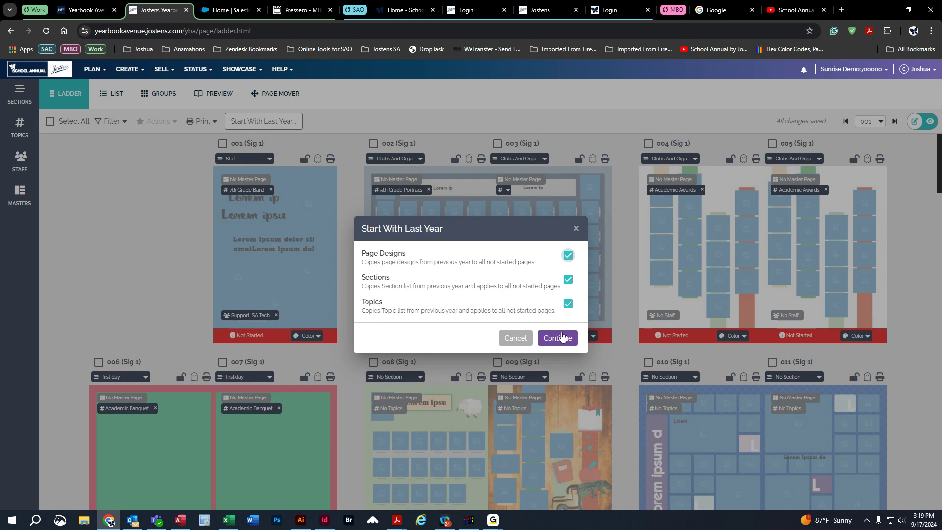
{"action": "left_click", "coordinate": [567, 303]}
{"action": "left_click", "coordinate": [568, 279]}
{"action": "left_click", "coordinate": [563, 342]}
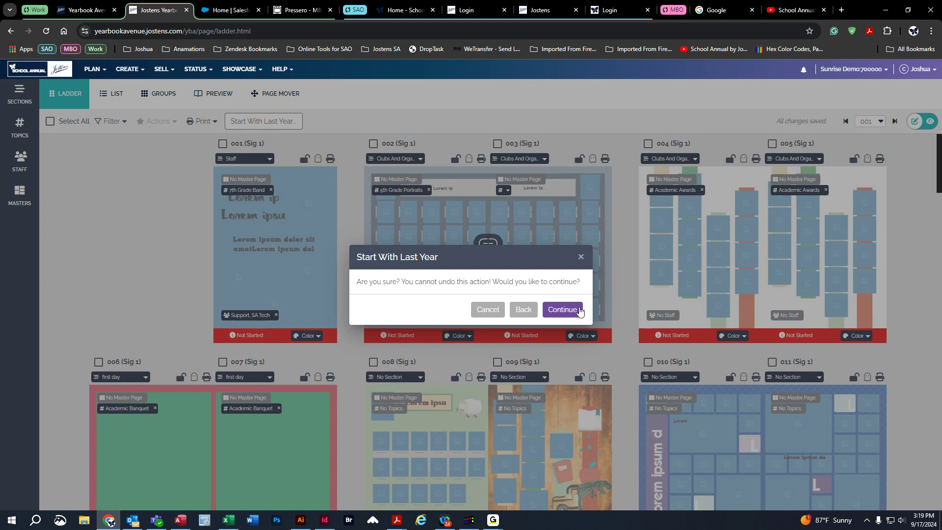
{"action": "left_click", "coordinate": [562, 310]}
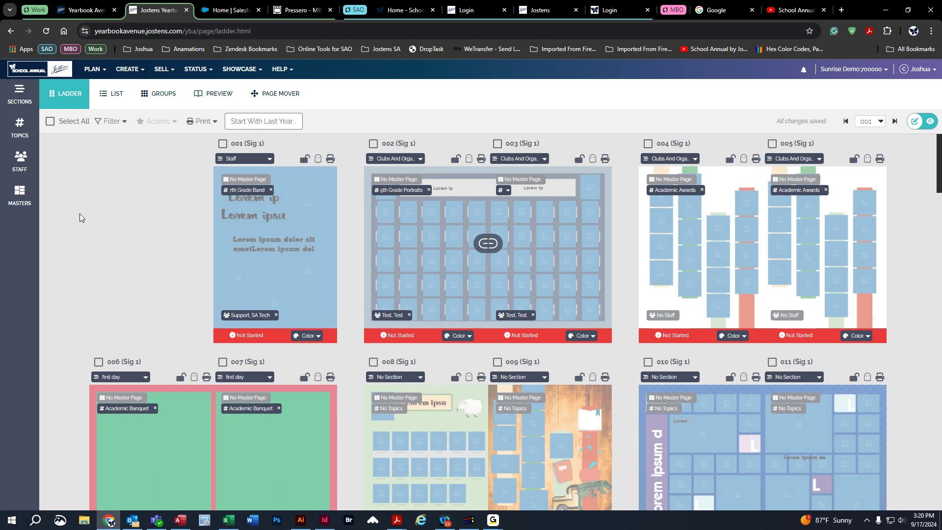
Open the yearbook's Image Library.
{"action": "left_click", "coordinate": [128, 73]}
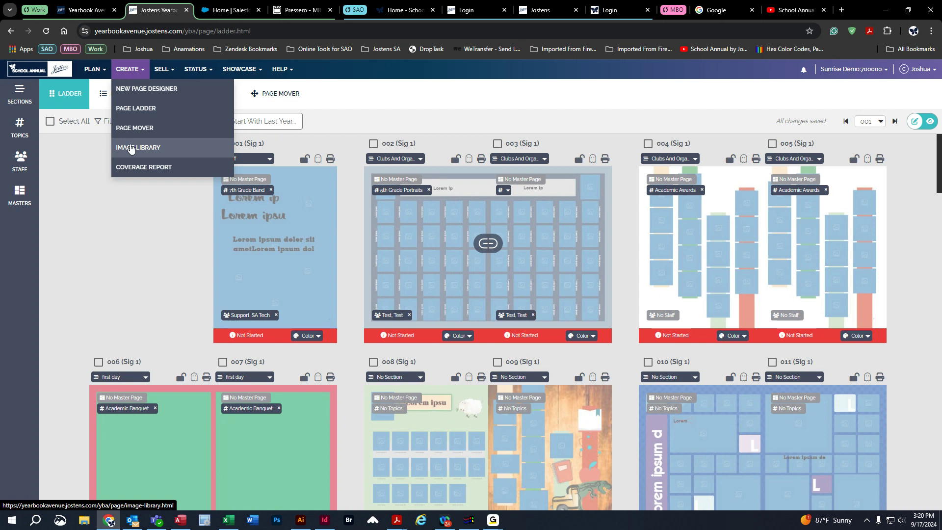
{"action": "left_click", "coordinate": [131, 148]}
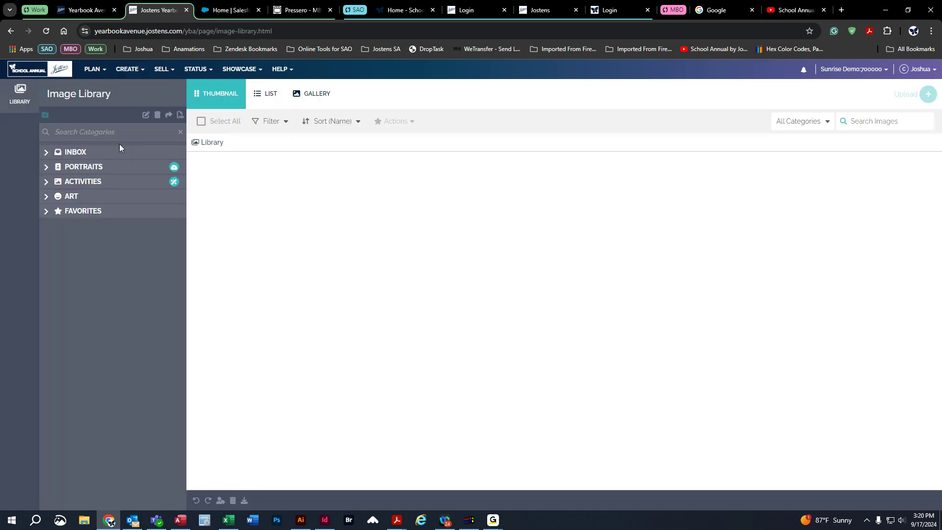
Toggle saving images for 2026 on and back off for the Character Clipart Upload category under Activities.
{"action": "left_click", "coordinate": [46, 182]}
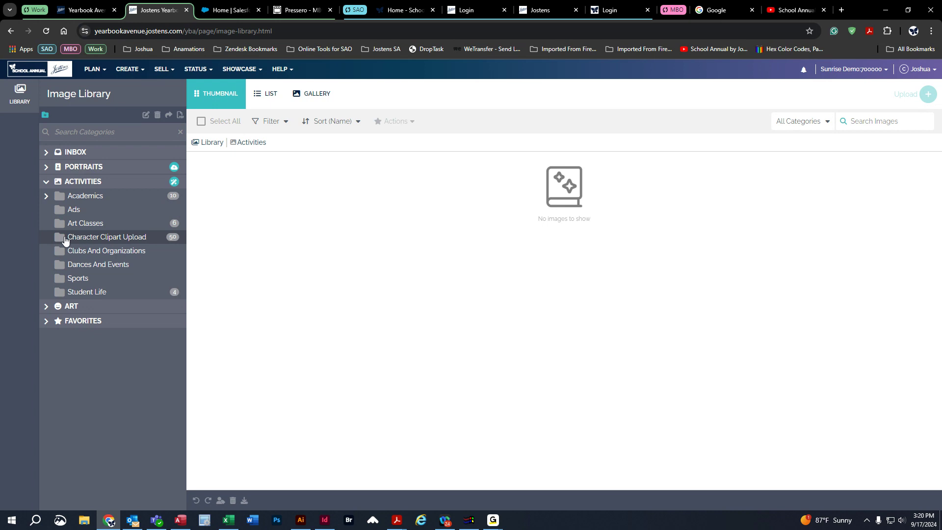
{"action": "left_click", "coordinate": [109, 242]}
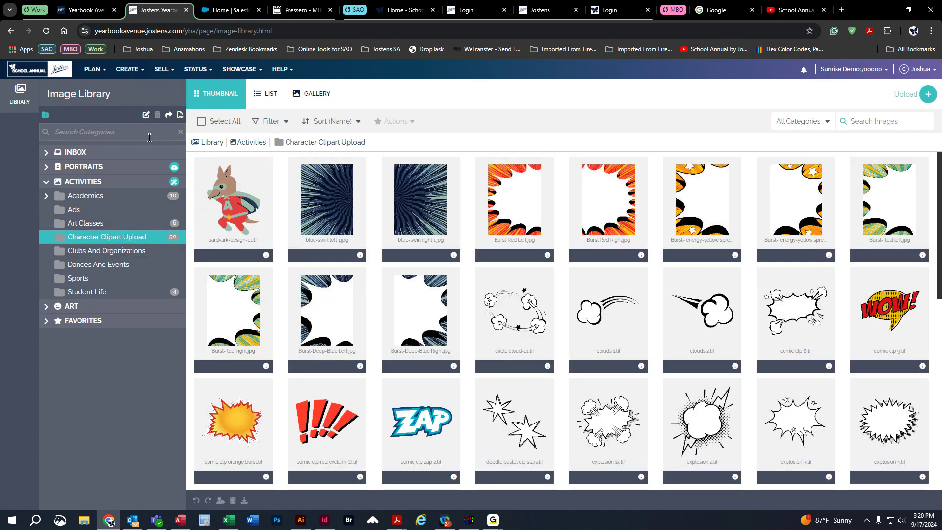
{"action": "left_click", "coordinate": [169, 120]}
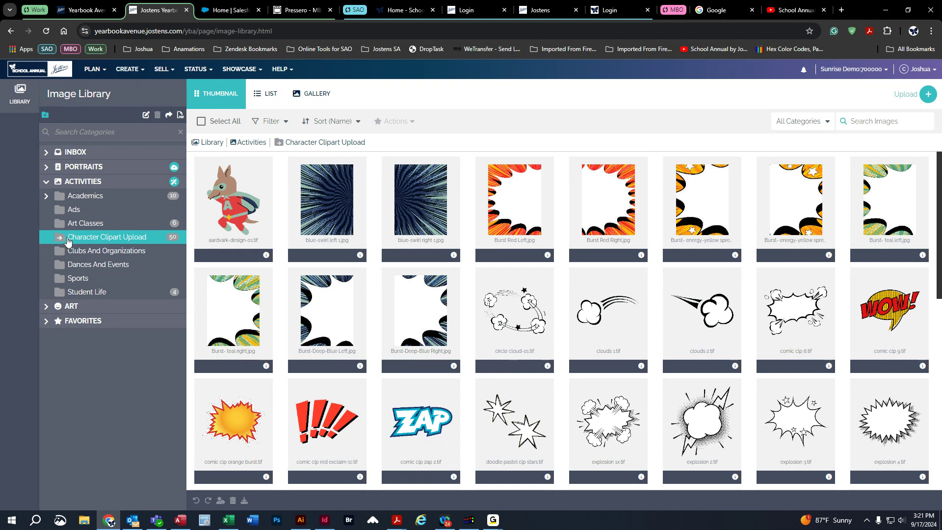
{"action": "left_click", "coordinate": [168, 116]}
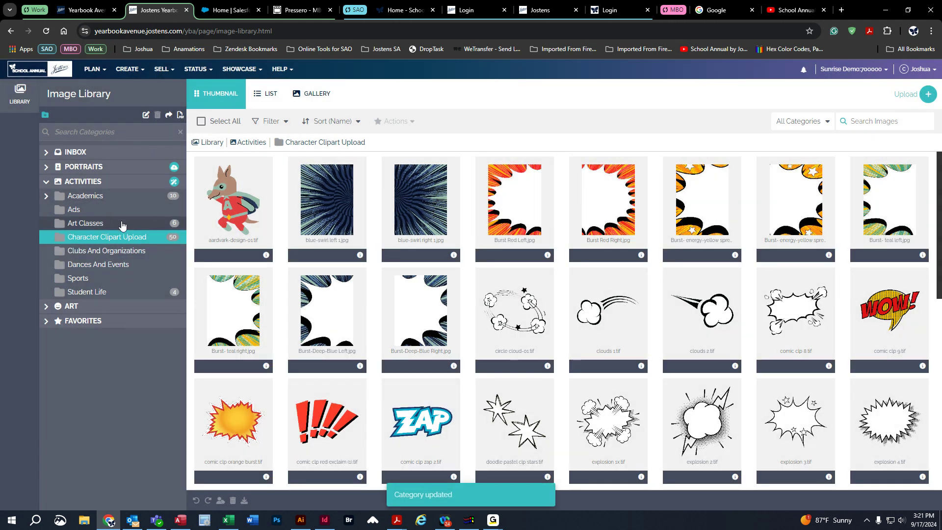
View the Academics images and browse the carried-over folders in the Inbox's My 2024 Images, from Backgrounds & Clip Art through Staff.
{"action": "left_click", "coordinate": [48, 196]}
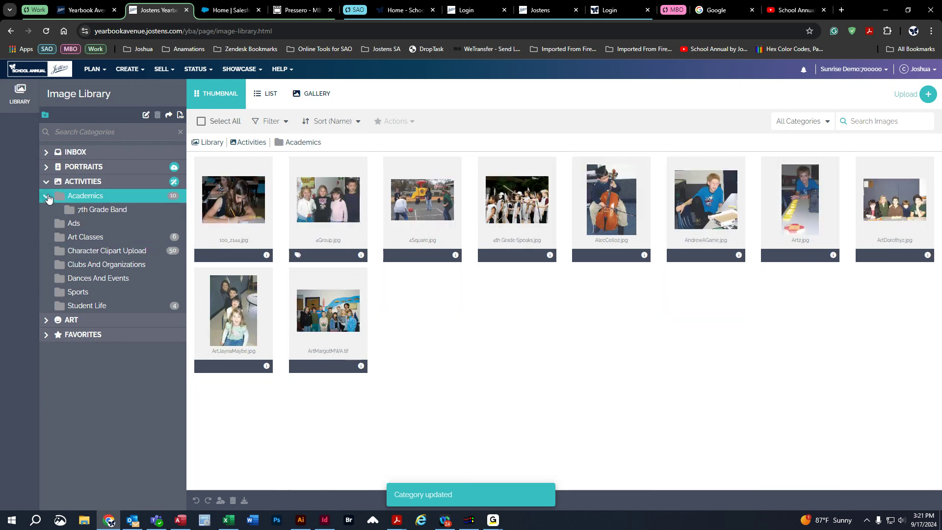
{"action": "left_click", "coordinate": [47, 197]}
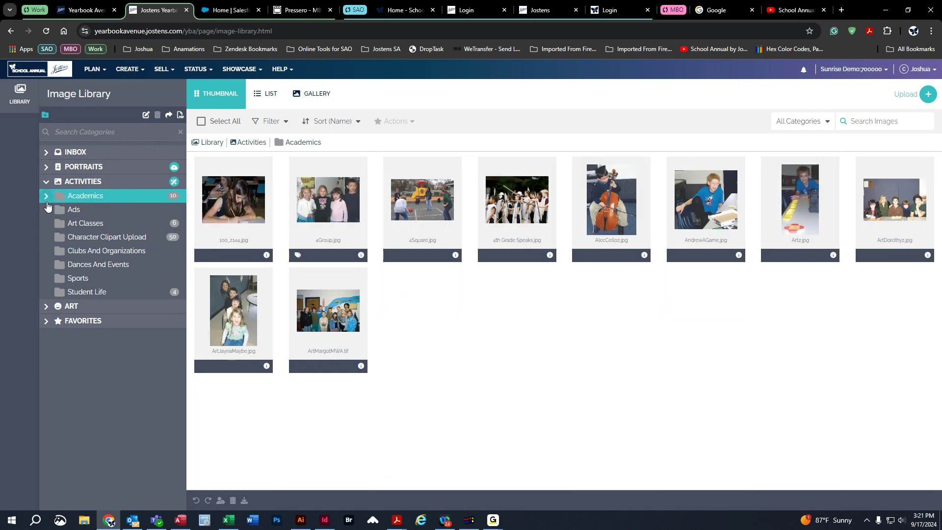
{"action": "left_click", "coordinate": [45, 154]}
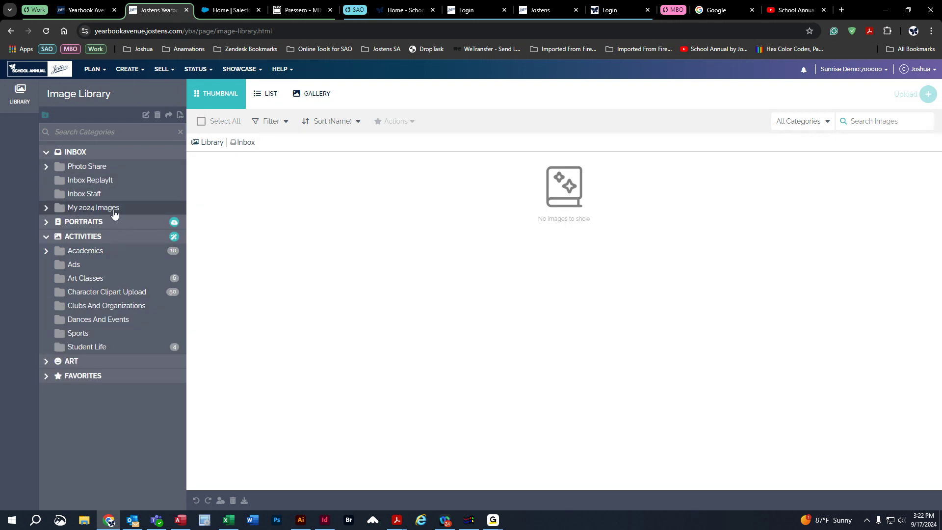
{"action": "left_click", "coordinate": [46, 211]}
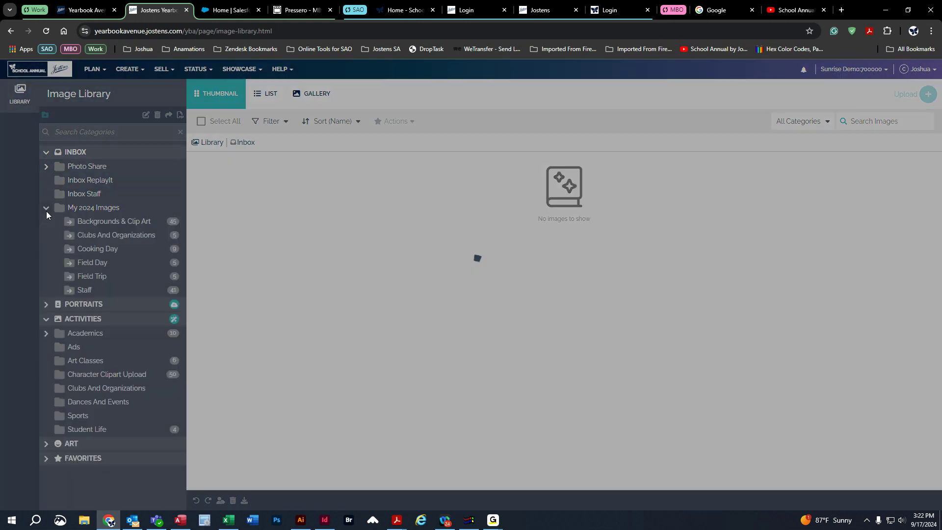
{"action": "left_click", "coordinate": [104, 224]}
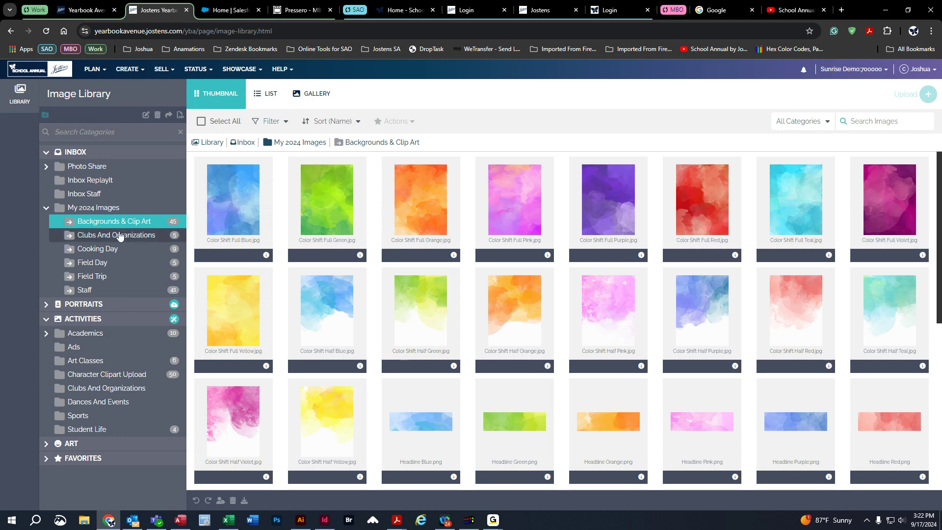
{"action": "left_click", "coordinate": [114, 238]}
{"action": "left_click", "coordinate": [115, 249]}
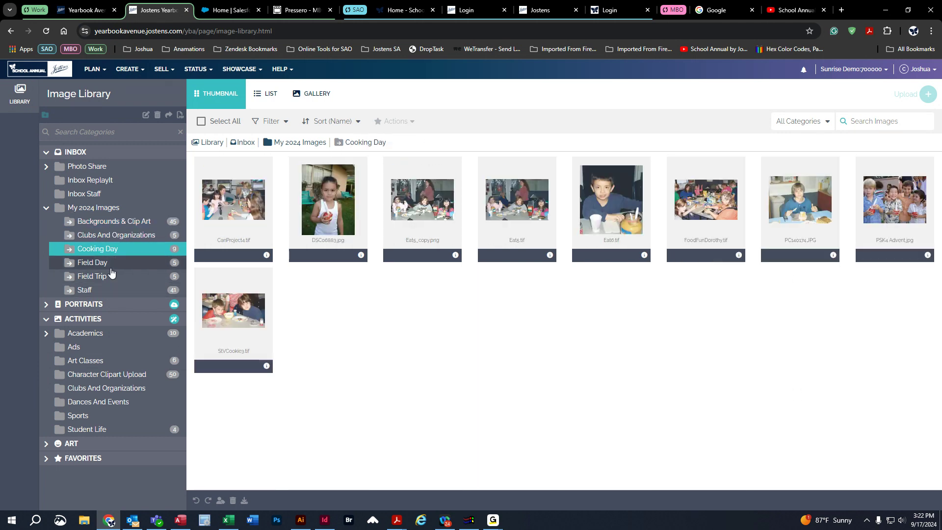
{"action": "left_click", "coordinate": [114, 262]}
{"action": "left_click", "coordinate": [116, 276]}
{"action": "left_click", "coordinate": [116, 294]}
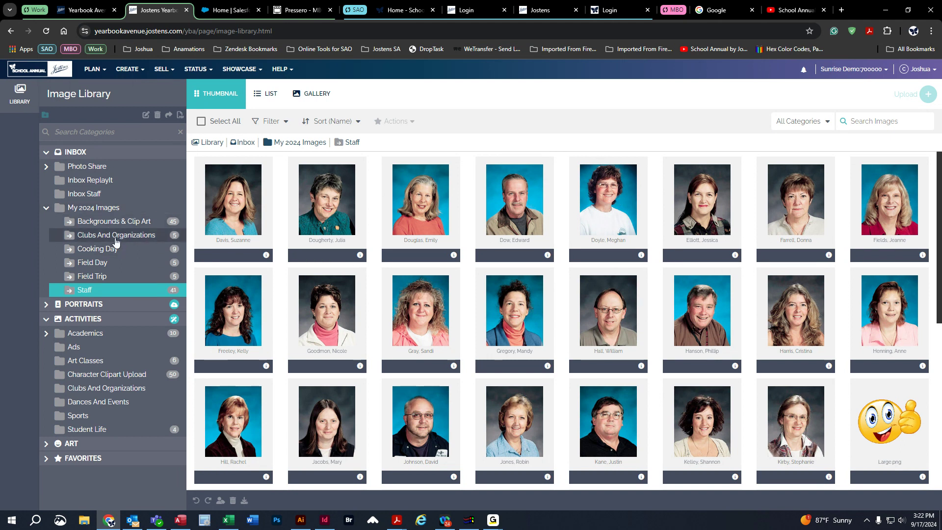
Expand the Portraits categories and display the Staff images from My 2024 Images.
{"action": "left_click", "coordinate": [46, 308]}
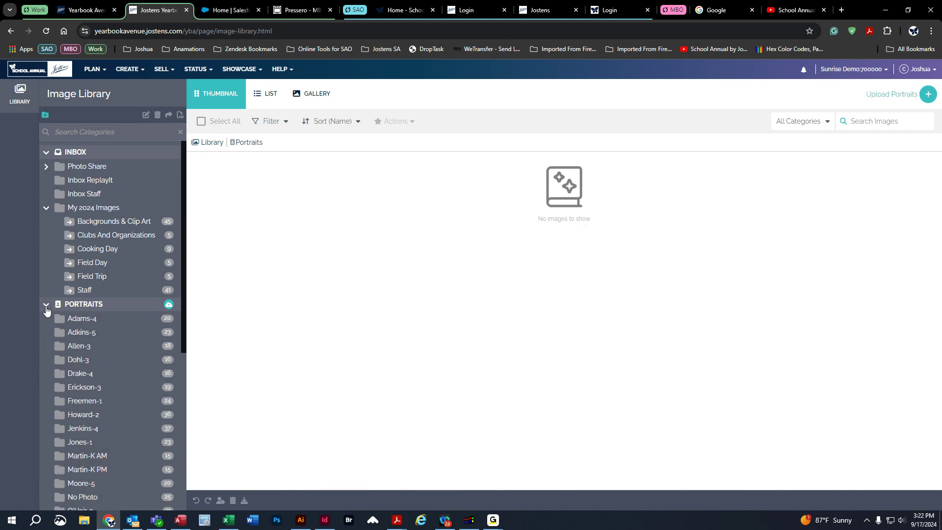
{"action": "scroll", "coordinate": [98, 294], "scroll_direction": "down", "scroll_amount": 2}
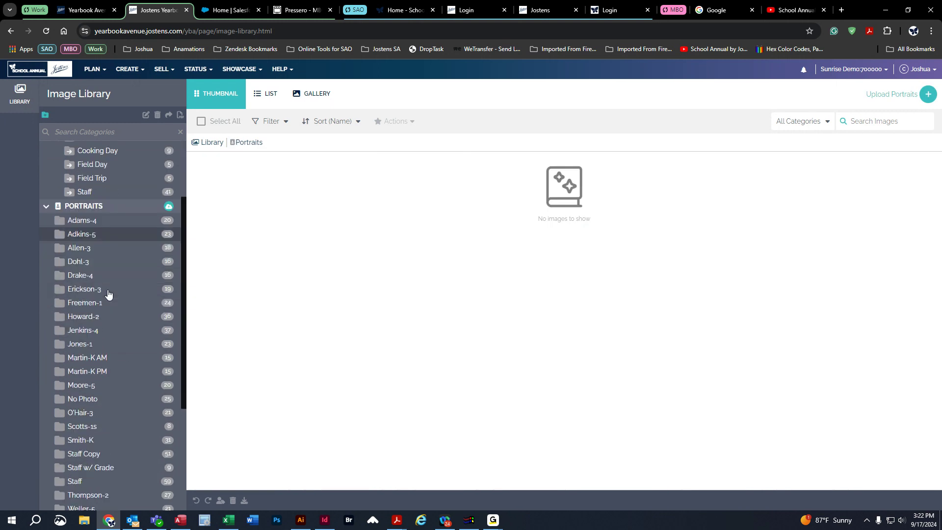
{"action": "left_click", "coordinate": [82, 191]}
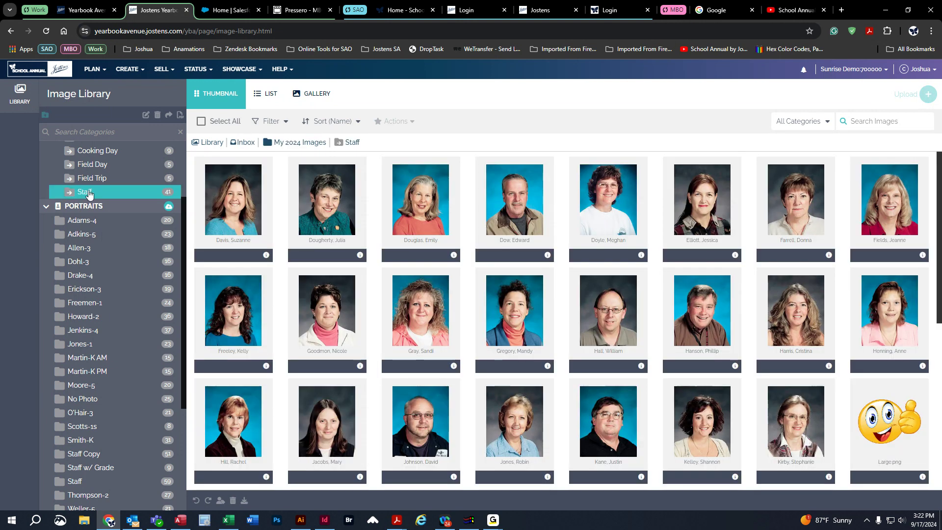
{"action": "scroll", "coordinate": [96, 206], "scroll_direction": "up", "scroll_amount": 2}
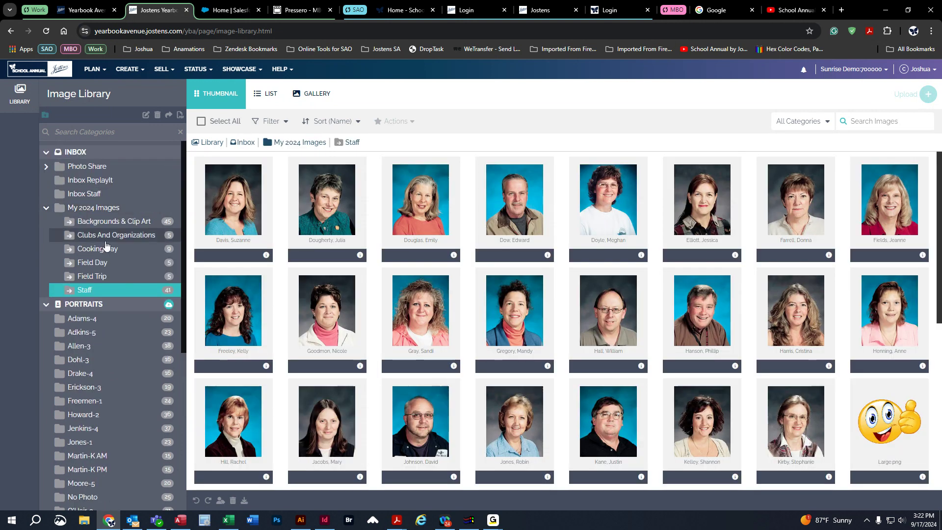
{"action": "scroll", "coordinate": [103, 226], "scroll_direction": "down", "scroll_amount": 2}
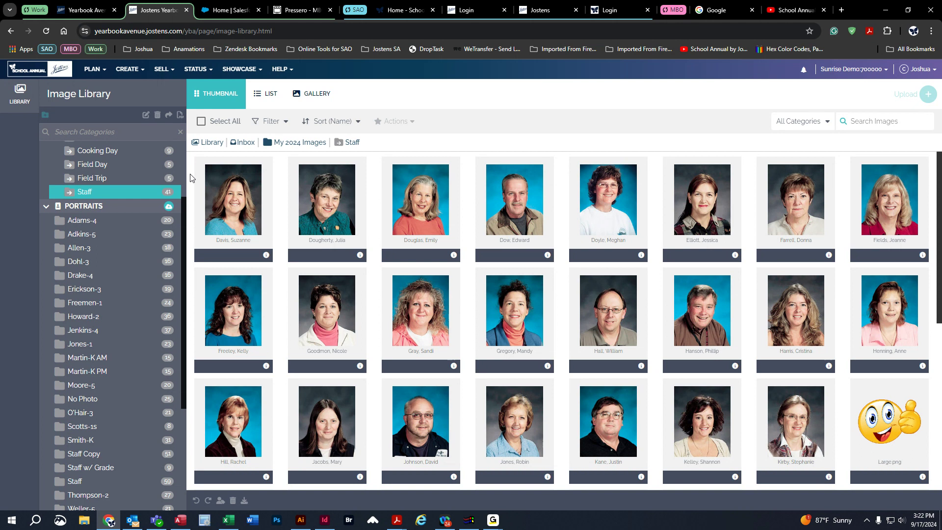
Try selecting the first four portraits in each of the top two rows as a block, and the first seven portraits as a range.
{"action": "left_click_drag", "start_coordinate": [194, 177], "coordinate": [543, 340]}
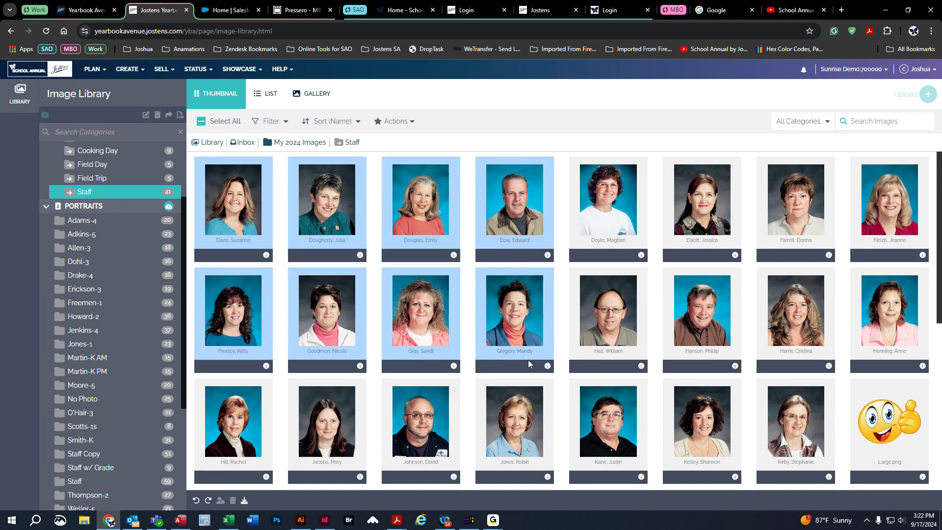
{"action": "left_click", "coordinate": [249, 198]}
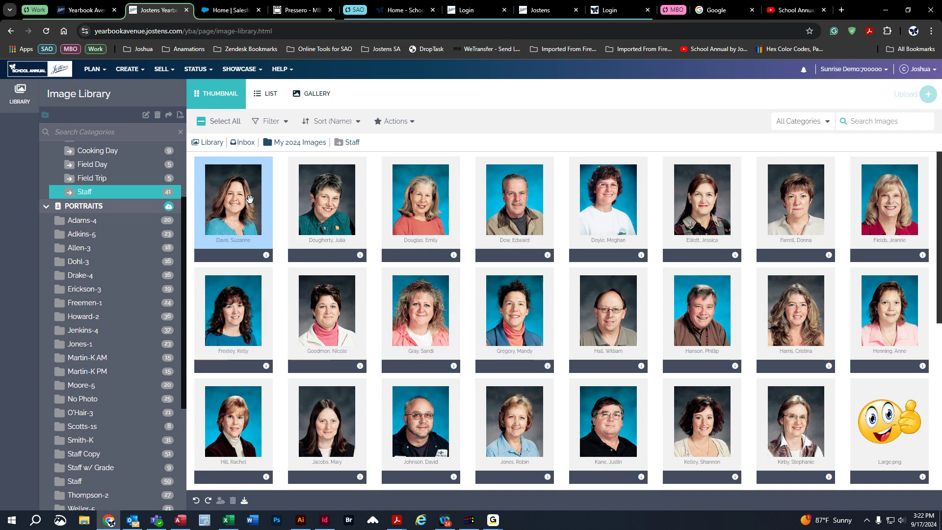
{"action": "left_click", "coordinate": [782, 209], "text": "shift"}
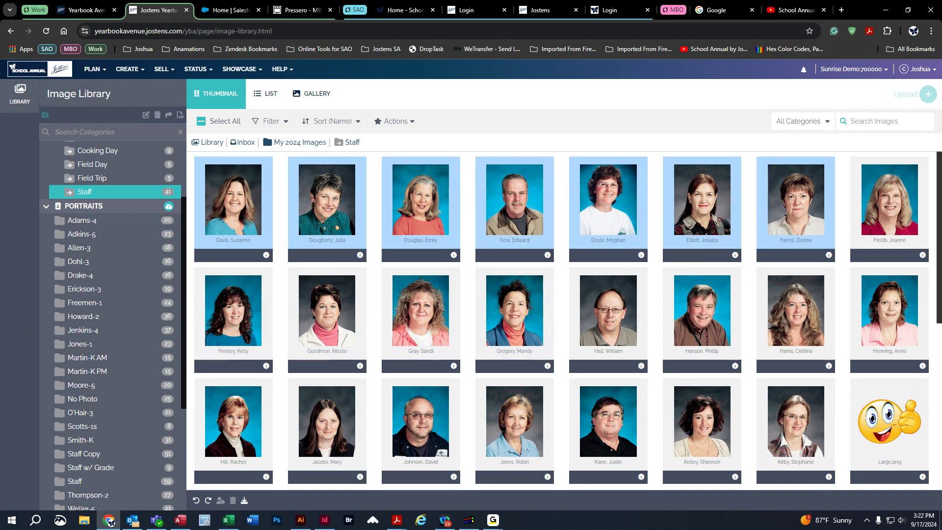
Copy the first and fifth portraits of the top row and the second and fifth of the second row into the Portraits Staff category.
{"action": "left_click", "coordinate": [251, 199]}
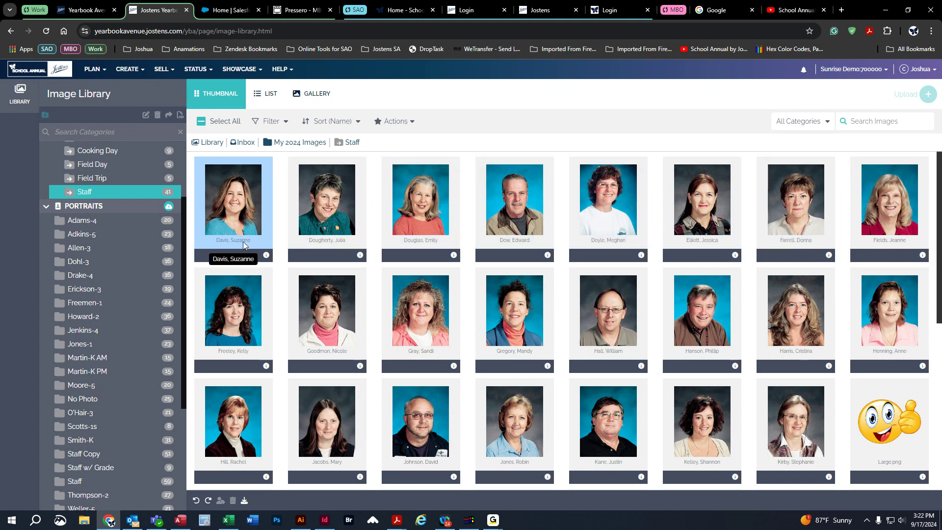
{"action": "left_click", "coordinate": [338, 343], "text": "ctrl"}
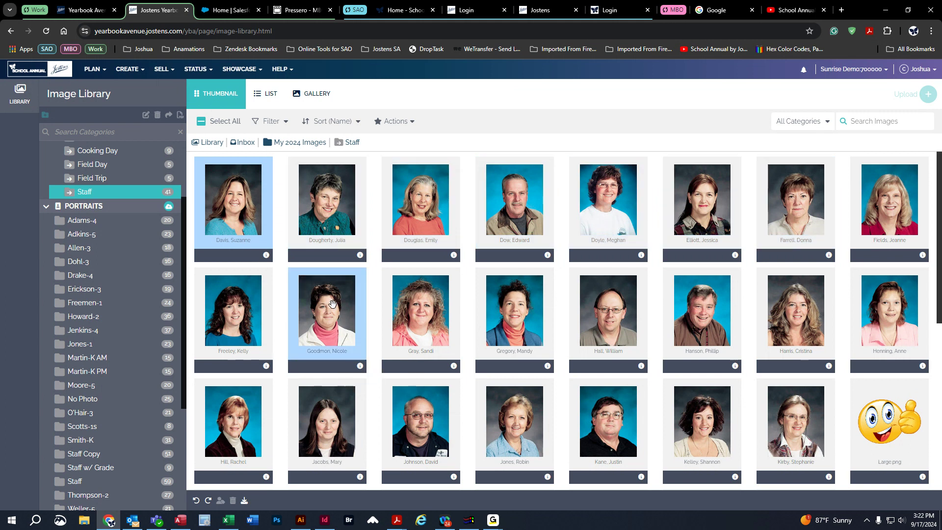
{"action": "left_click", "coordinate": [615, 193], "text": "ctrl"}
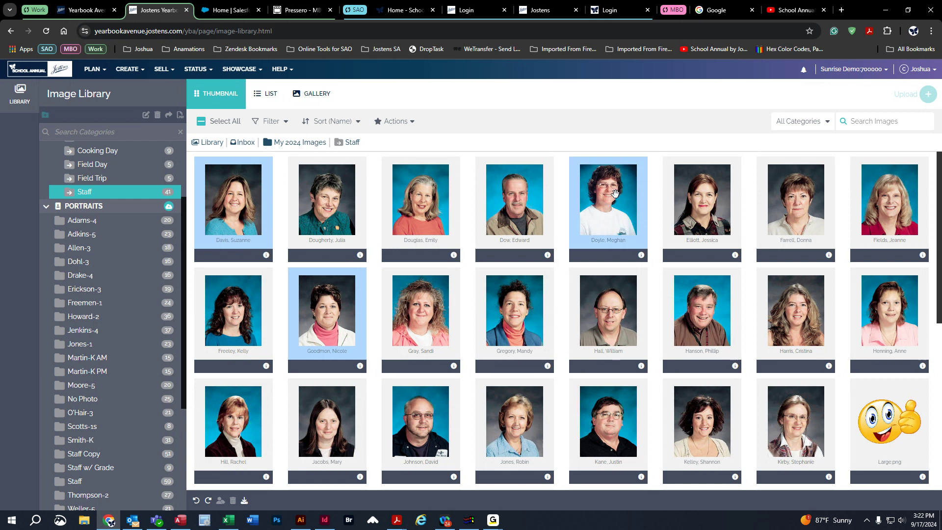
{"action": "left_click", "coordinate": [608, 319], "text": "ctrl"}
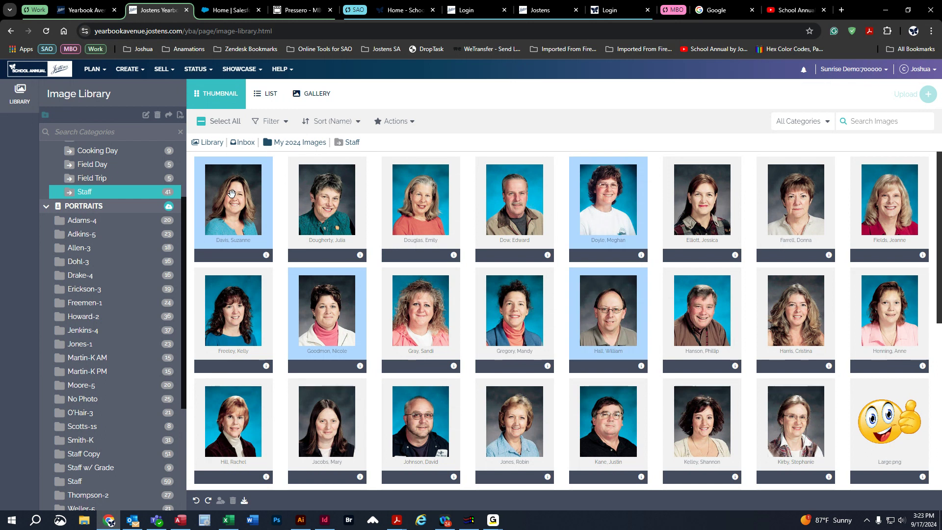
{"action": "left_click_drag", "start_coordinate": [232, 193], "coordinate": [101, 478]}
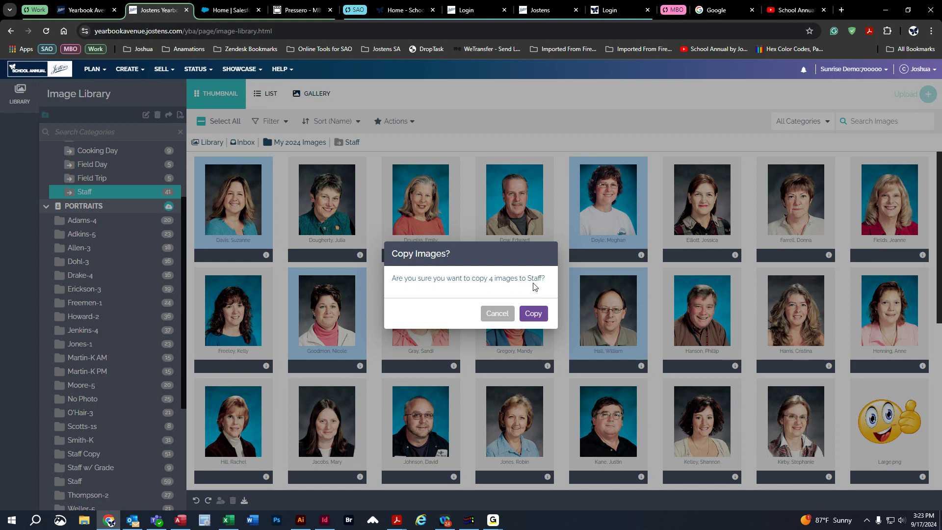
{"action": "left_click", "coordinate": [538, 315]}
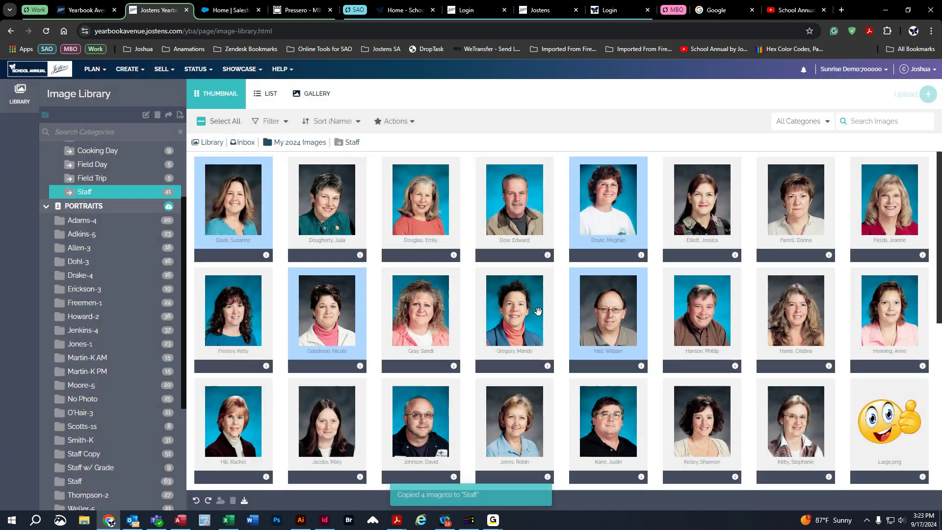
Open the Staff category under Portraits and check the copied portraits against their existing duplicates.
{"action": "left_click", "coordinate": [118, 486]}
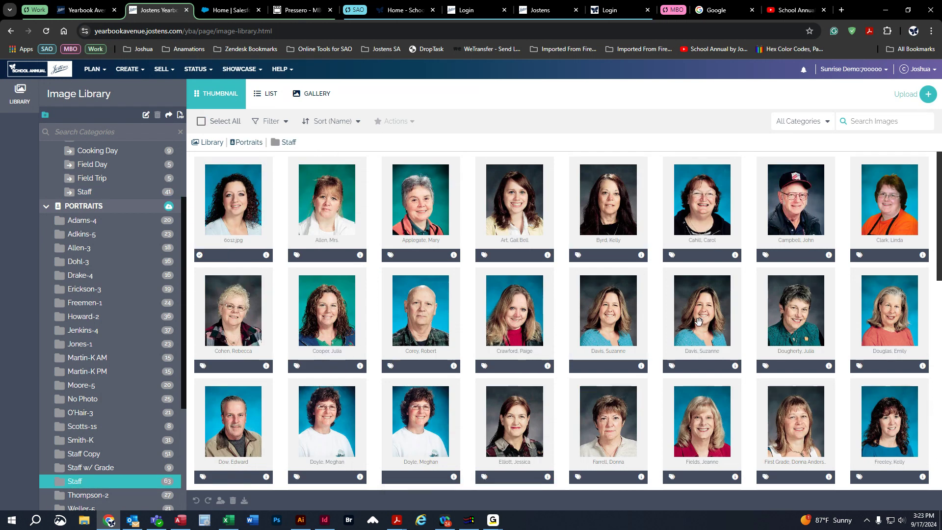
{"action": "left_click", "coordinate": [597, 305]}
{"action": "left_click", "coordinate": [714, 314]}
{"action": "left_click", "coordinate": [625, 325]}
{"action": "left_click", "coordinate": [697, 316]}
{"action": "left_click", "coordinate": [622, 315]}
{"action": "left_click", "coordinate": [727, 310]}
{"action": "scroll", "coordinate": [697, 388], "scroll_direction": "down", "scroll_amount": 4}
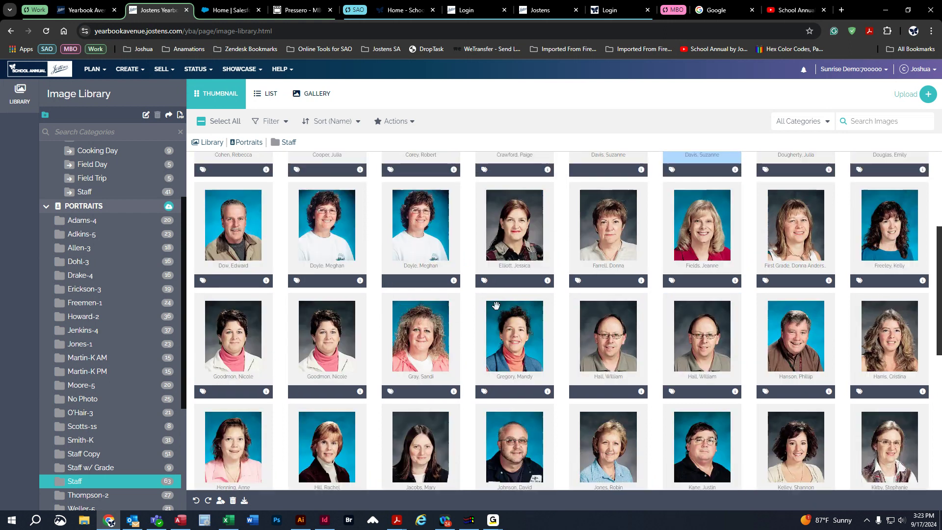
{"action": "left_click", "coordinate": [306, 227]}
{"action": "left_click", "coordinate": [399, 219]}
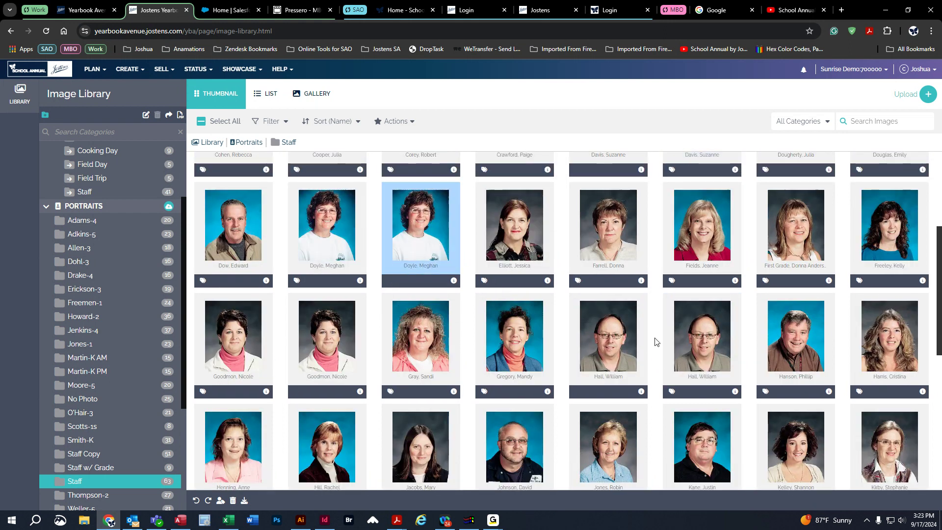
{"action": "left_click", "coordinate": [694, 330]}
{"action": "scroll", "coordinate": [687, 410], "scroll_direction": "down", "scroll_amount": 3}
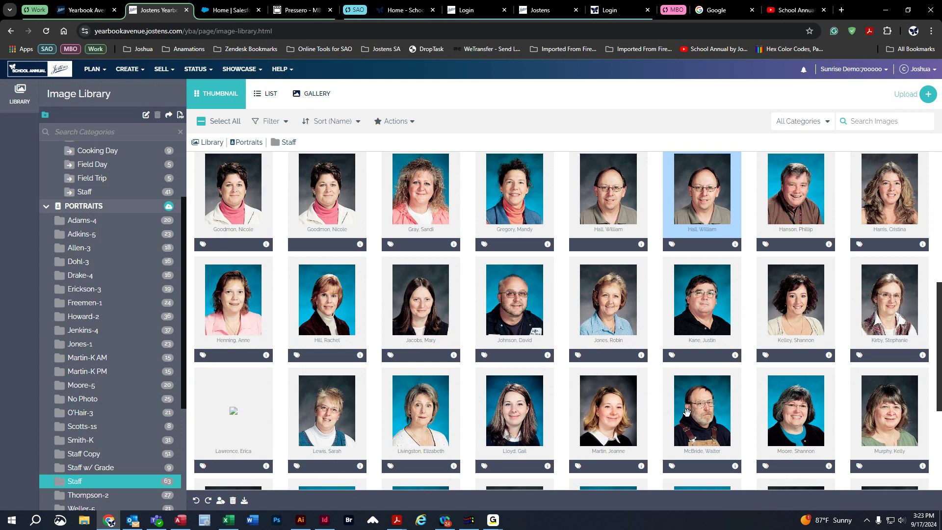
{"action": "scroll", "coordinate": [539, 387], "scroll_direction": "up", "scroll_amount": 7}
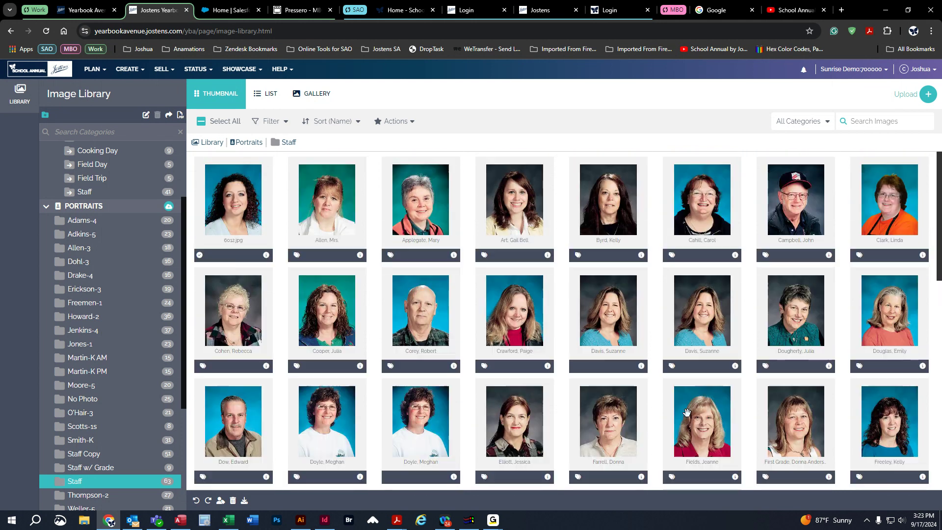
Collapse the Portraits, My 2024 Images, Inbox and Activities categories in the Image Library.
{"action": "left_click", "coordinate": [46, 207]}
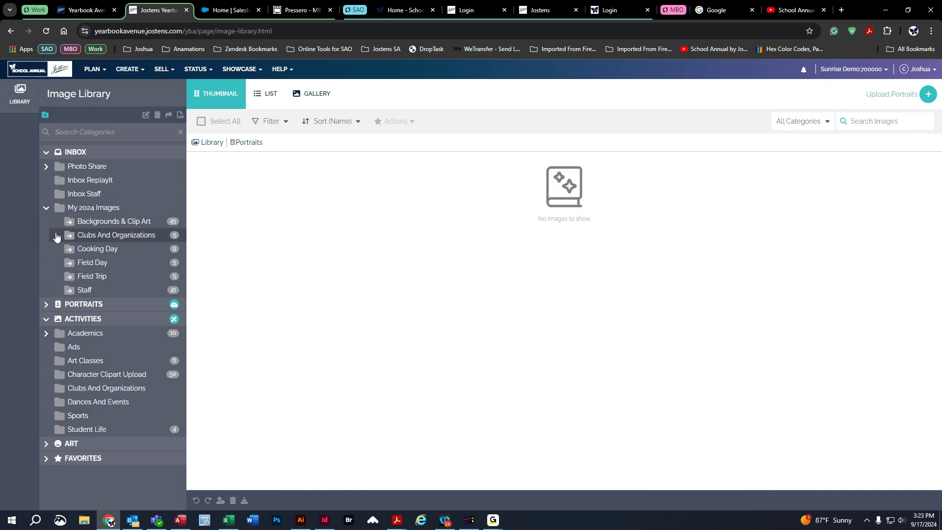
{"action": "left_click", "coordinate": [46, 207]}
{"action": "left_click", "coordinate": [46, 152]}
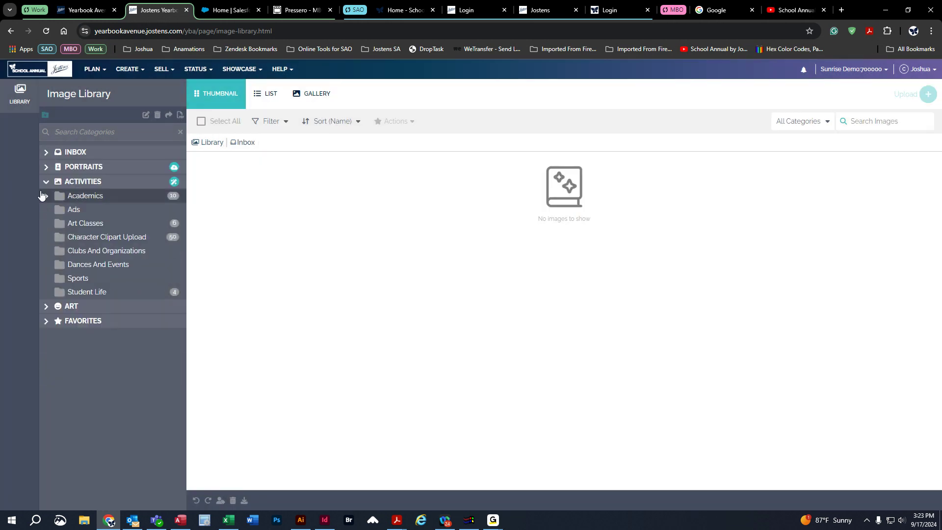
{"action": "left_click", "coordinate": [46, 181]}
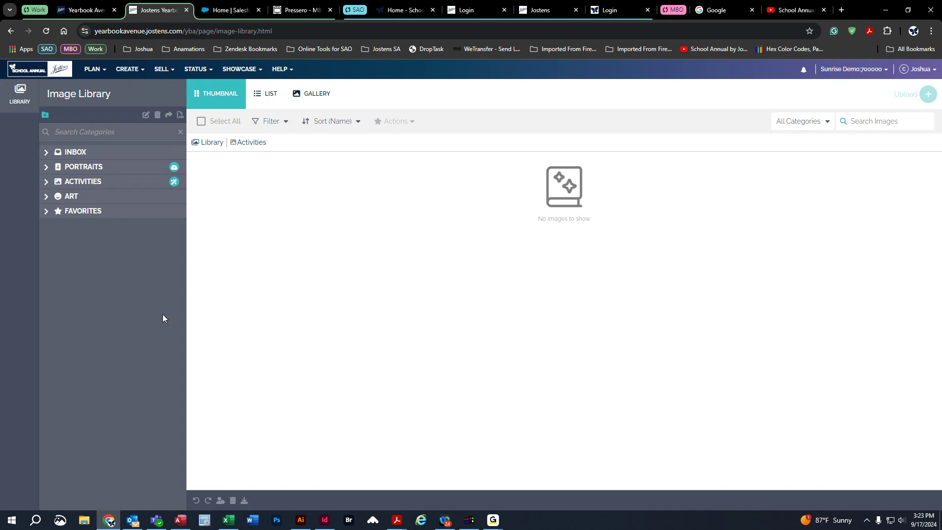
Open the yearbook's Fonts page.
{"action": "left_click", "coordinate": [92, 70]}
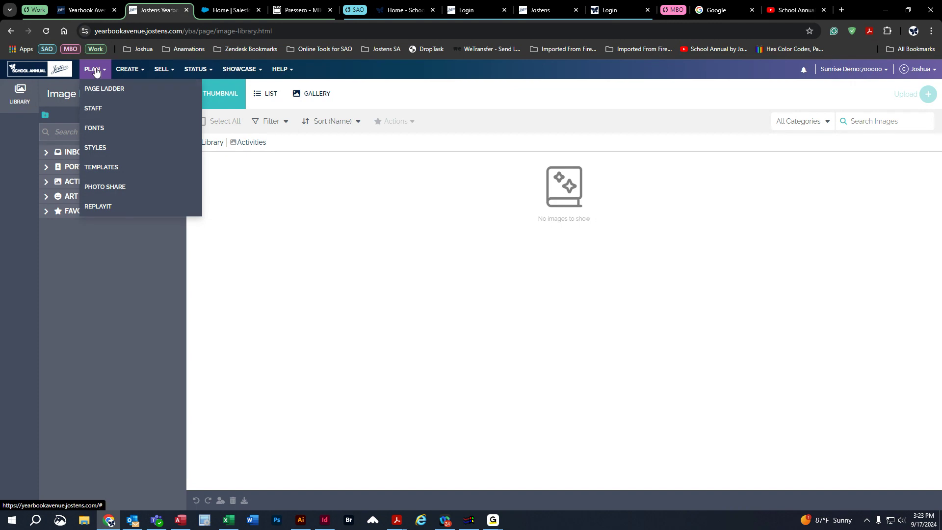
{"action": "left_click", "coordinate": [101, 130]}
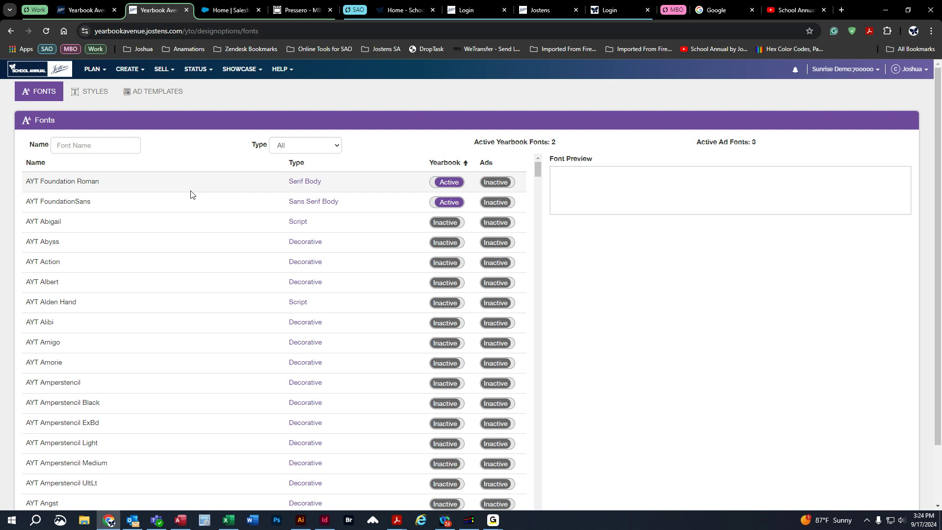
Review the yearbook's text styles on the Styles page and in the page designer's Text options.
{"action": "left_click", "coordinate": [89, 96]}
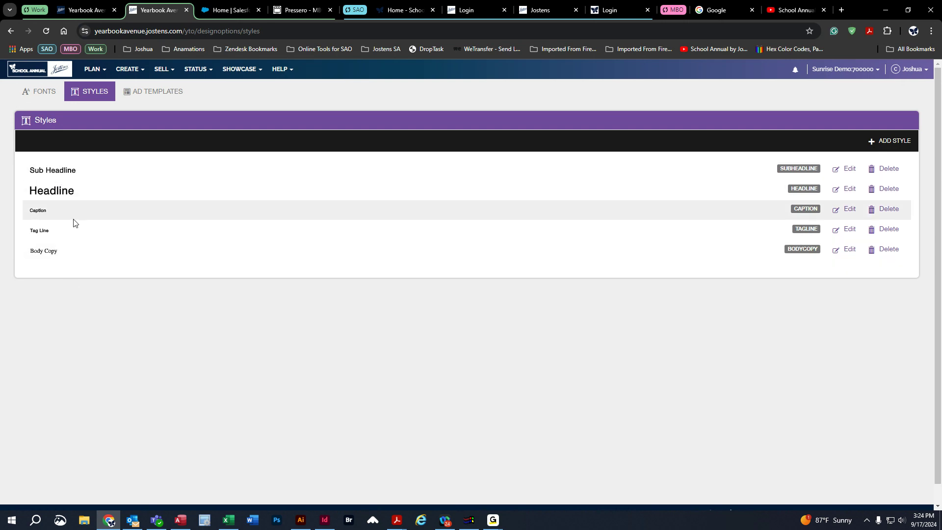
{"action": "left_click", "coordinate": [95, 69]}
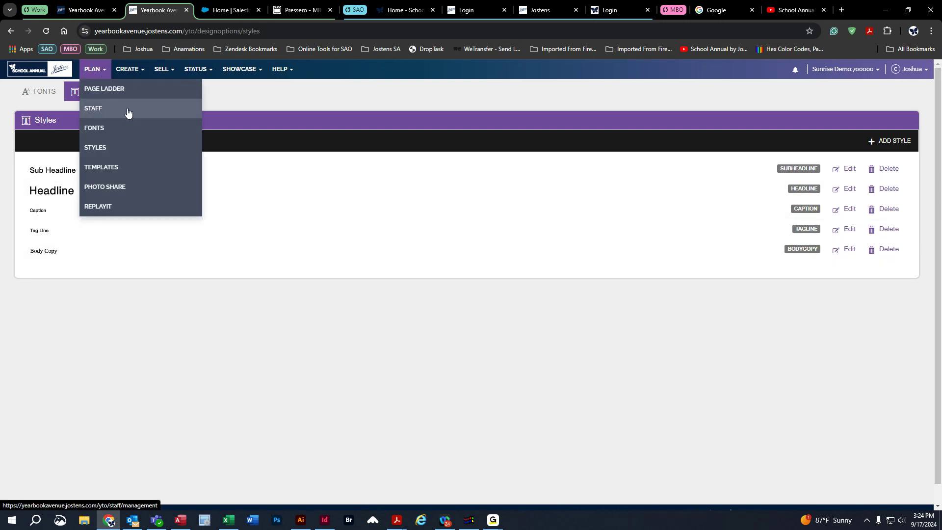
{"action": "left_click", "coordinate": [132, 70]}
{"action": "left_click", "coordinate": [137, 94]}
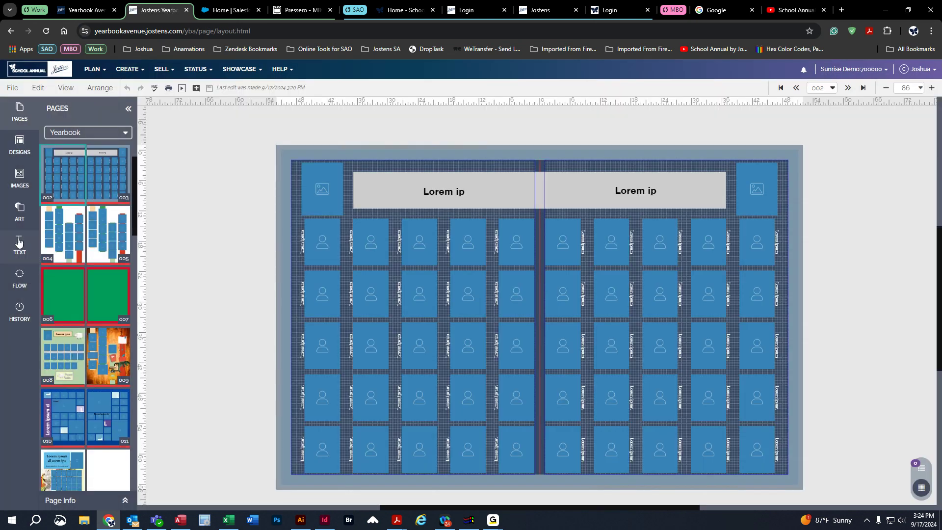
{"action": "left_click", "coordinate": [19, 241]}
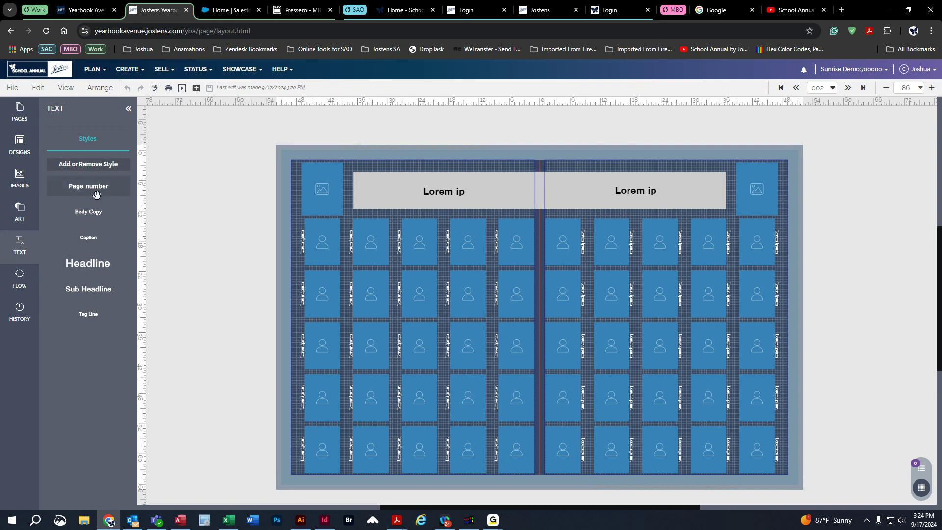
Return to the yearbook's Fonts page and browse the list of available fonts.
{"action": "left_click", "coordinate": [93, 70]}
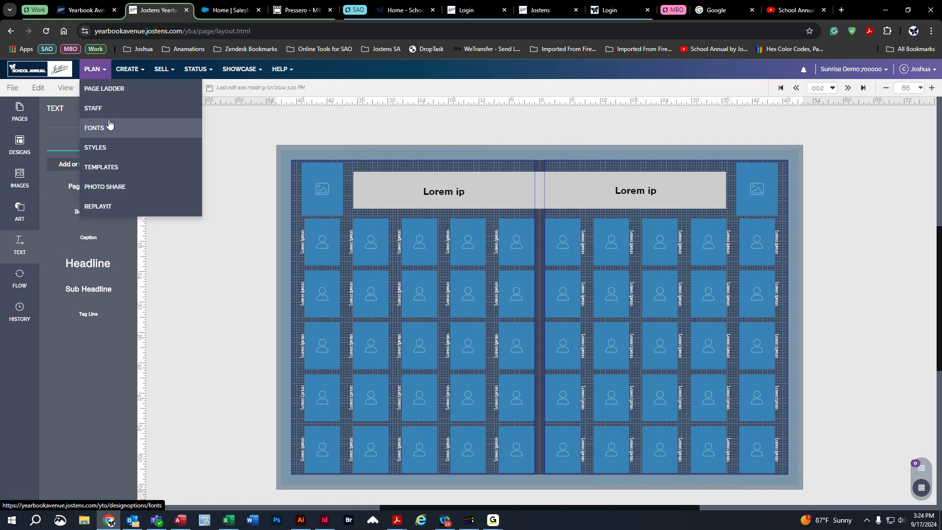
{"action": "left_click", "coordinate": [109, 128]}
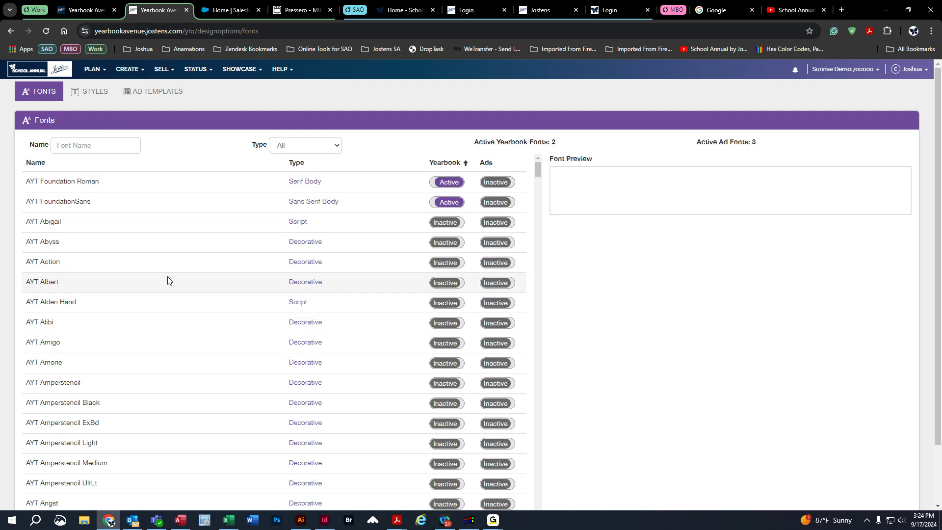
{"action": "scroll", "coordinate": [199, 341], "scroll_direction": "down", "scroll_amount": 6}
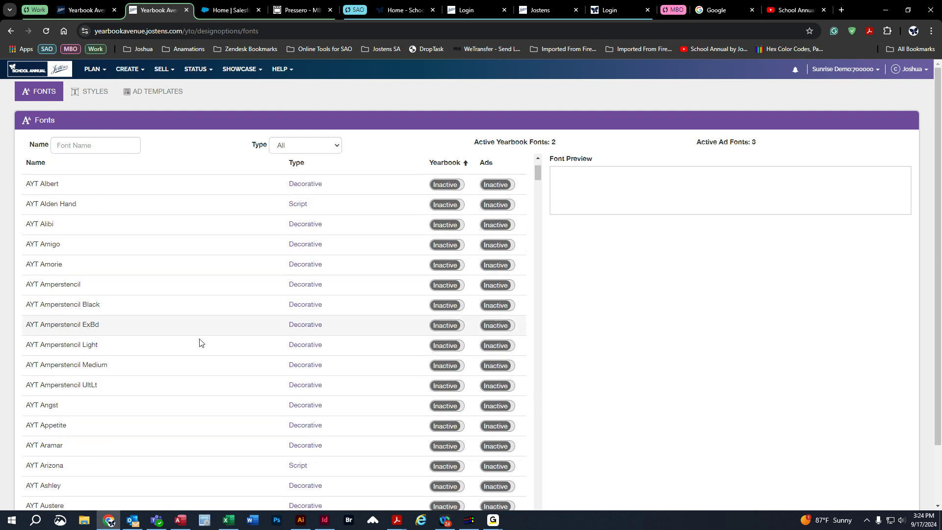
{"action": "scroll", "coordinate": [200, 342], "scroll_direction": "down", "scroll_amount": 6}
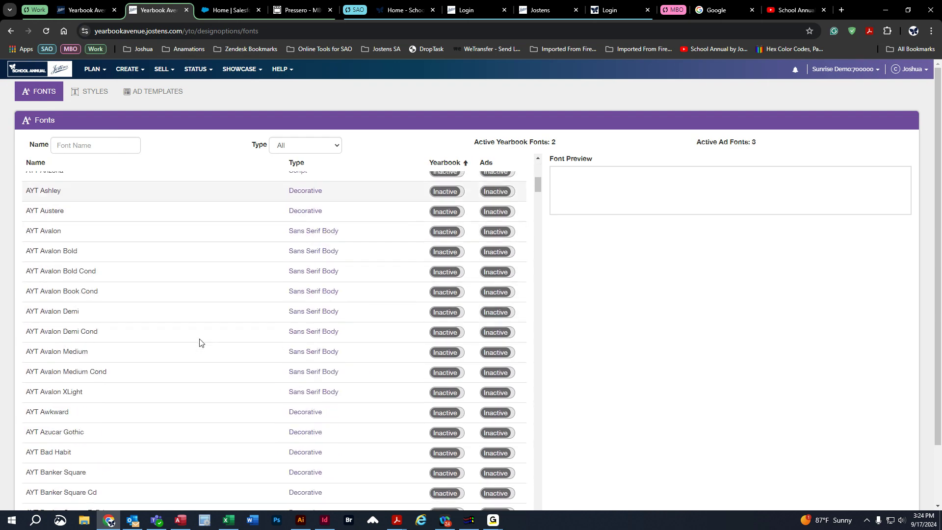
{"action": "scroll", "coordinate": [200, 343], "scroll_direction": "down", "scroll_amount": 4}
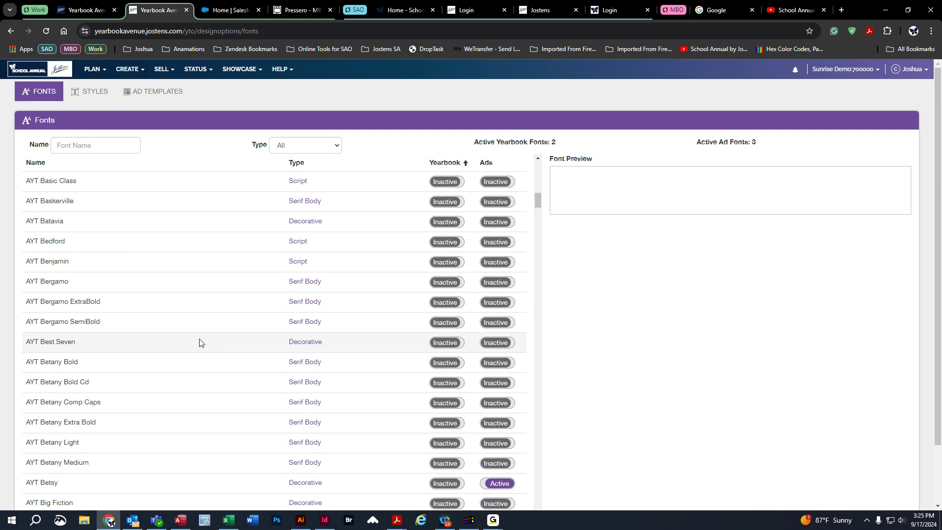
{"action": "scroll", "coordinate": [204, 345], "scroll_direction": "down", "scroll_amount": 2}
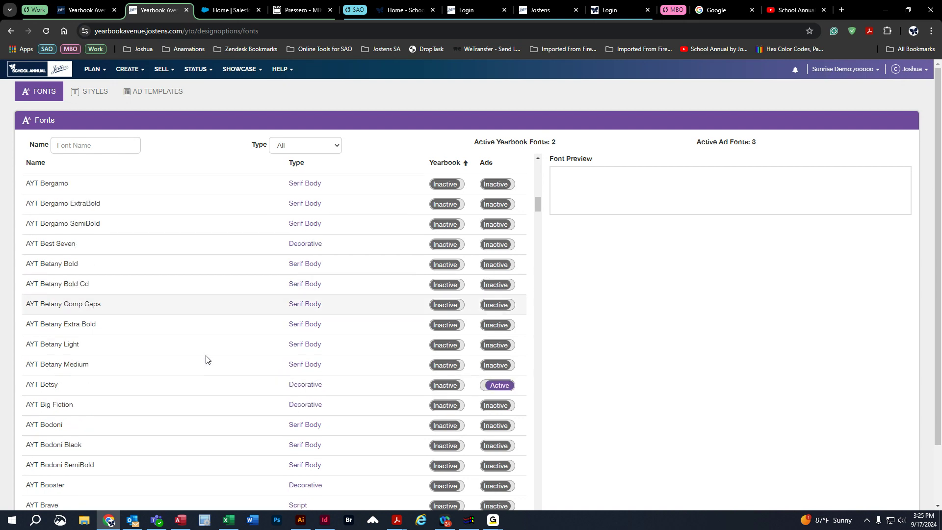
{"action": "scroll", "coordinate": [214, 352], "scroll_direction": "down", "scroll_amount": 3}
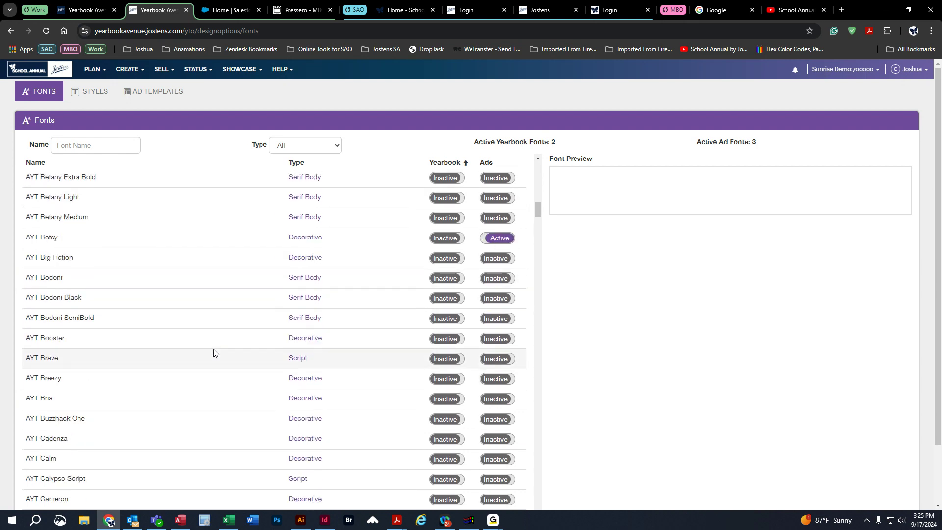
{"action": "scroll", "coordinate": [214, 352], "scroll_direction": "down", "scroll_amount": 3}
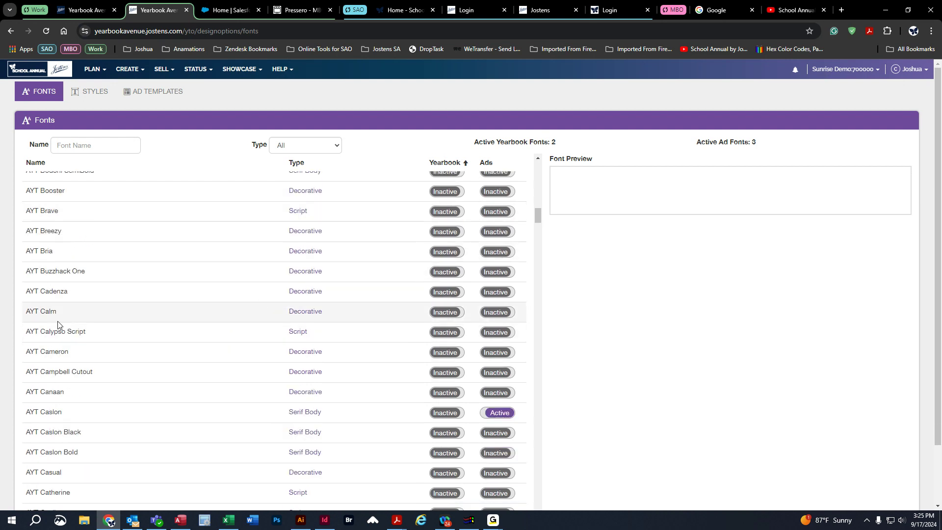
Preview the AYT Calm, Cameron, Canaan, Caslon, Caslon Black, Caslon Bold and Casual fonts.
{"action": "left_click", "coordinate": [244, 314]}
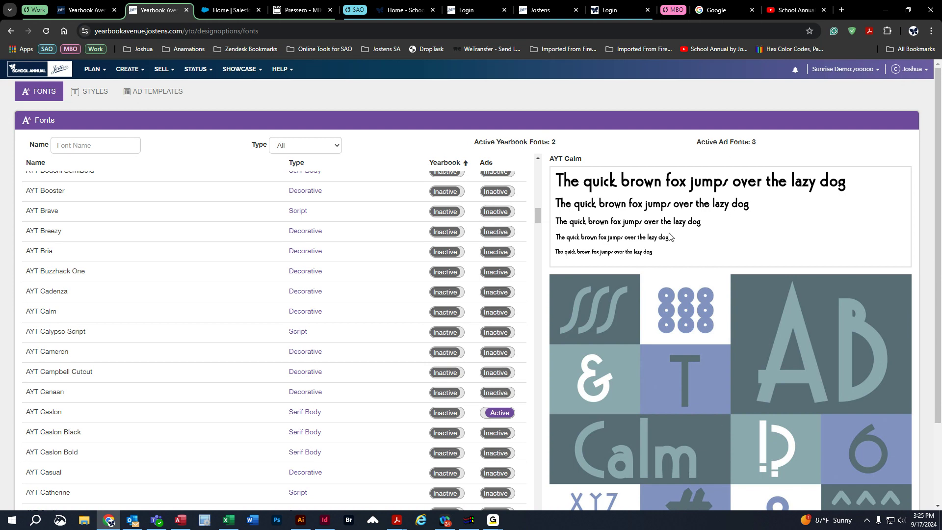
{"action": "left_click", "coordinate": [221, 350]}
{"action": "left_click", "coordinate": [229, 390]}
{"action": "left_click", "coordinate": [224, 416]}
{"action": "left_click", "coordinate": [223, 436]}
{"action": "left_click", "coordinate": [225, 451]}
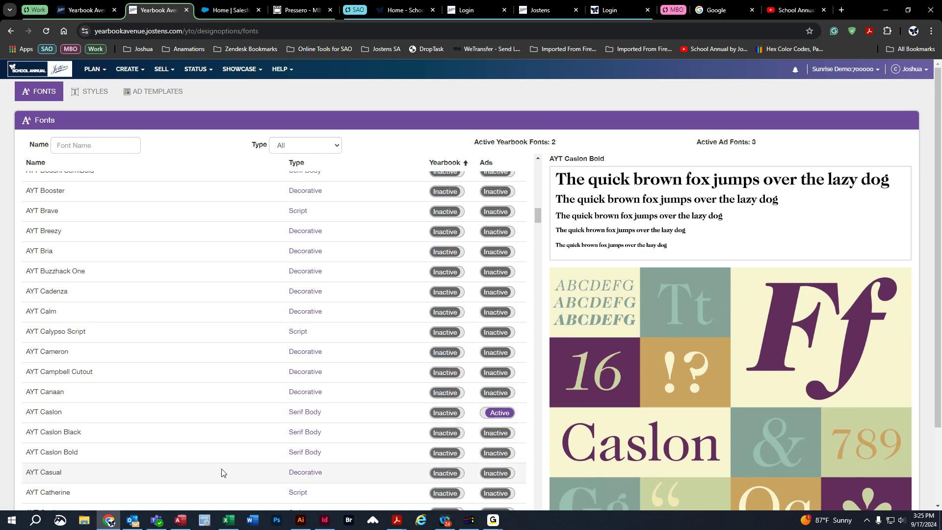
{"action": "left_click", "coordinate": [223, 472]}
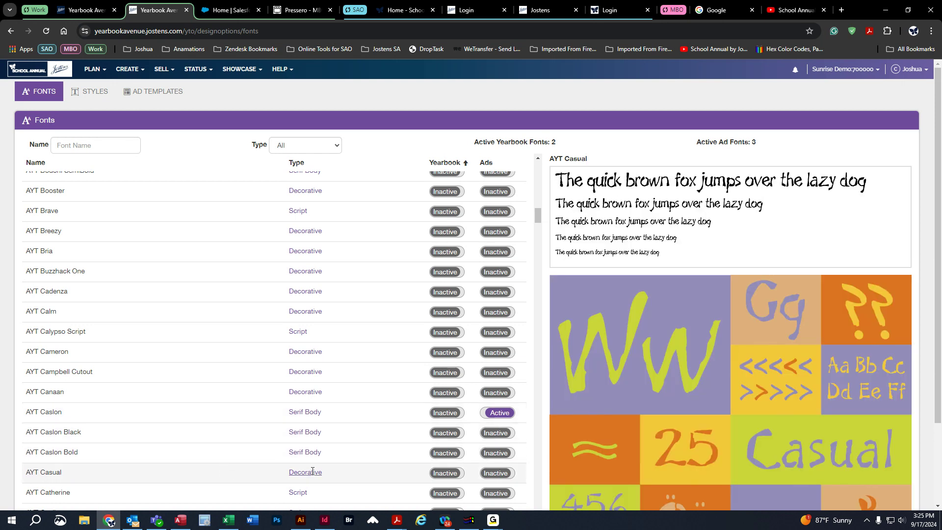
Activate the AYT Casual, AYT Caslon Bold and AYT Caslon Black fonts for the yearbook.
{"action": "left_click", "coordinate": [445, 474]}
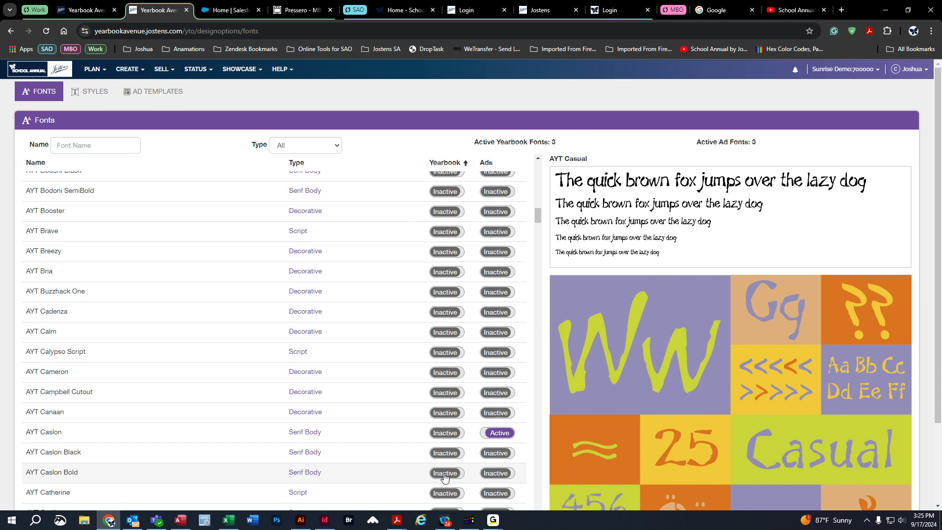
{"action": "left_click", "coordinate": [444, 473]}
{"action": "left_click", "coordinate": [444, 472]}
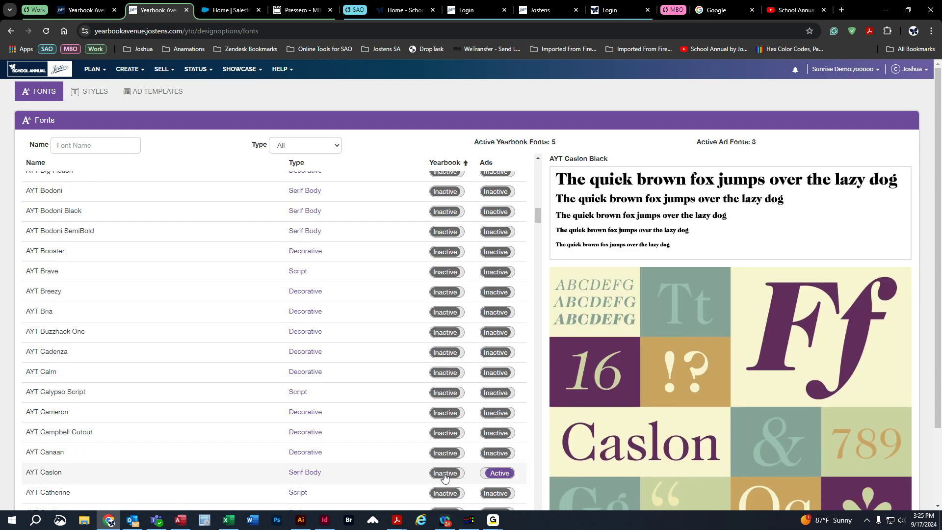
Deactivate the AYT Caslon Black, AYT Caslon Bold and AYT Casual yearbook fonts.
{"action": "left_click_drag", "start_coordinate": [539, 214], "coordinate": [537, 156]}
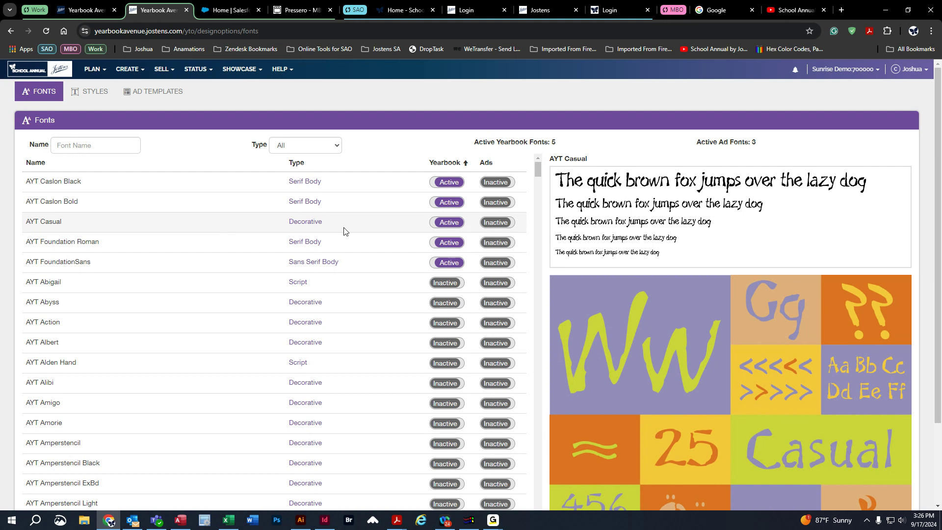
{"action": "left_click", "coordinate": [446, 184]}
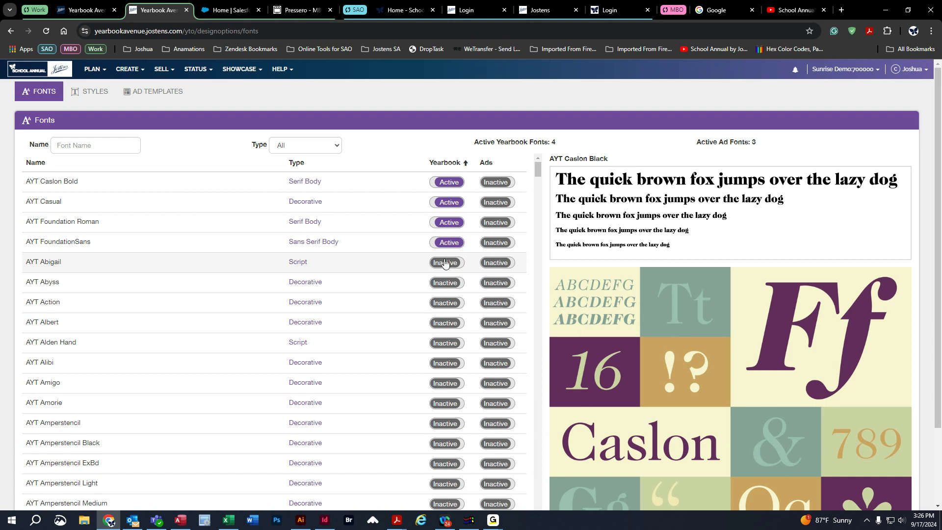
{"action": "left_click", "coordinate": [448, 184]}
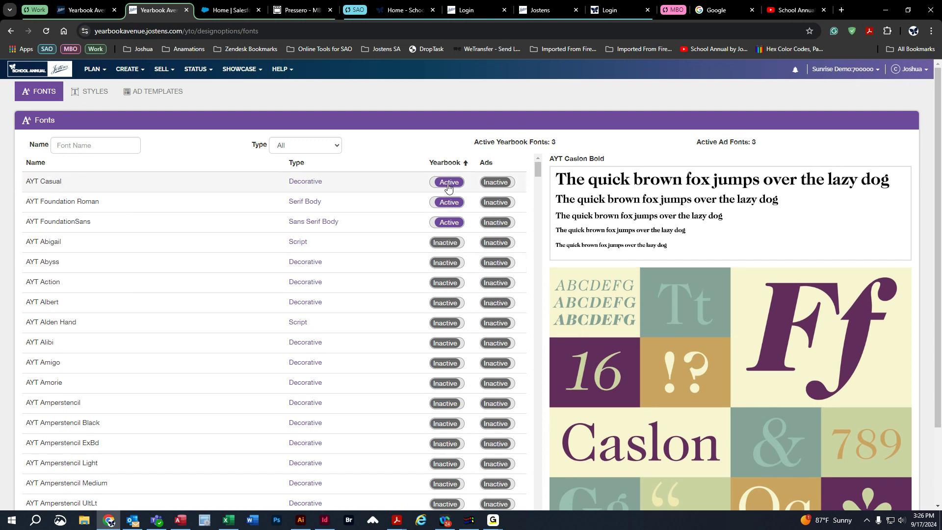
{"action": "left_click", "coordinate": [448, 184]}
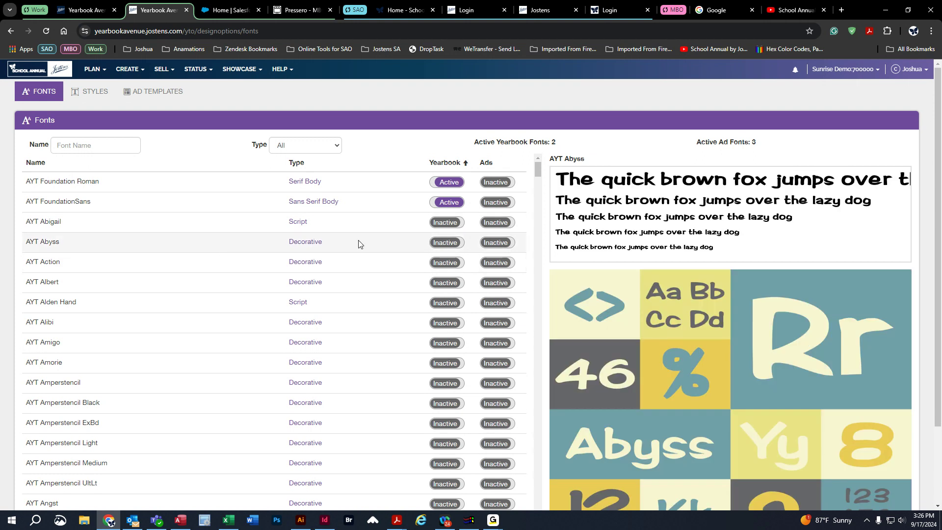
Activate AYT Abyss as a yearbook font and start a new text style named Teacher Names.
{"action": "left_click", "coordinate": [446, 243]}
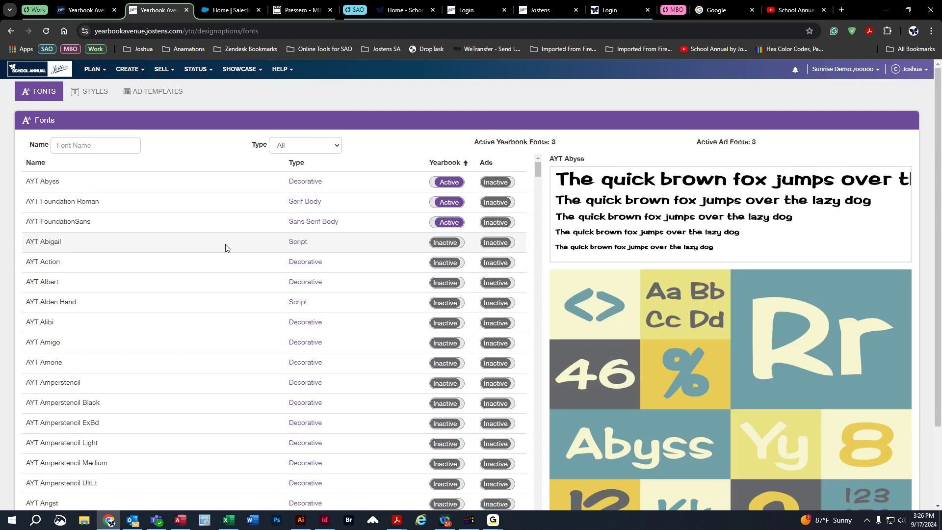
{"action": "left_click", "coordinate": [95, 91]}
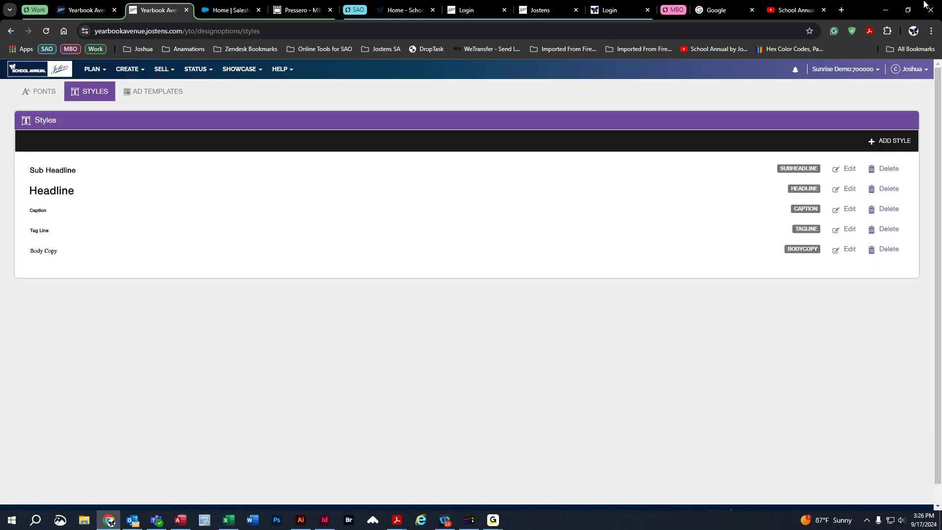
{"action": "left_click", "coordinate": [892, 140]}
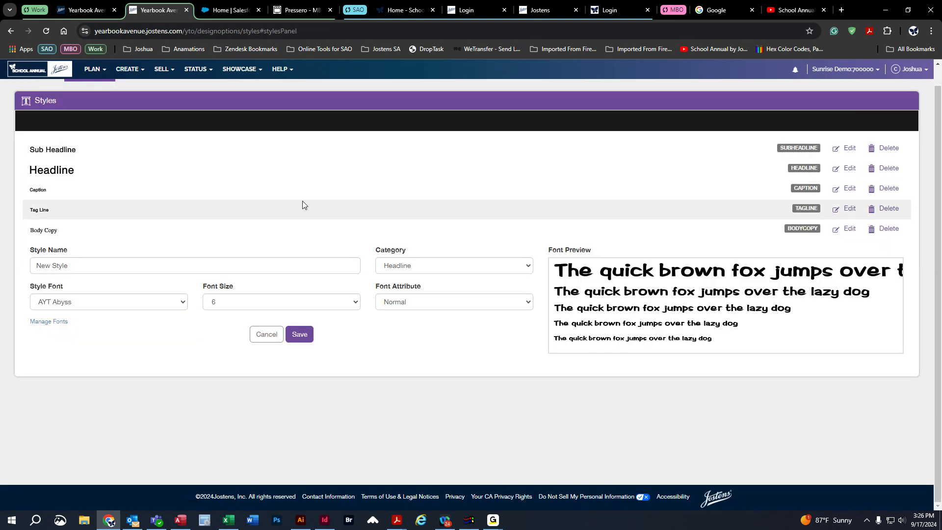
{"action": "left_click", "coordinate": [86, 265]}
{"action": "type", "text": "Teacher Names"}
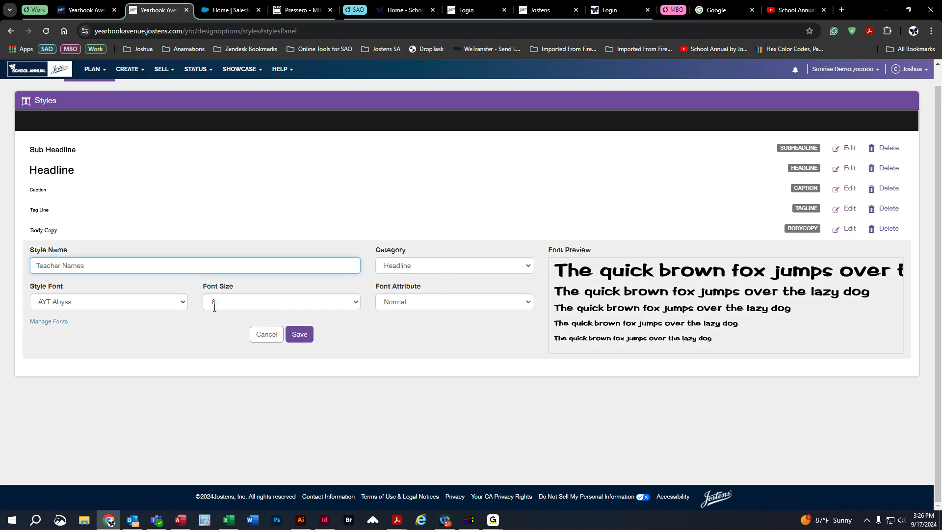
Give the Teacher Names style the AYT Abyss font, size 20 and the Headline category, and save it.
{"action": "left_click", "coordinate": [95, 306]}
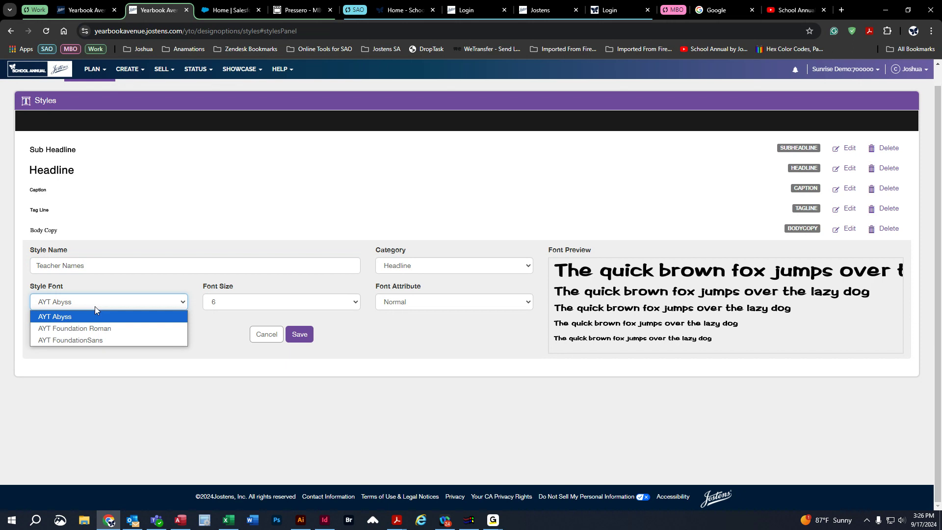
{"action": "left_click", "coordinate": [48, 317]}
{"action": "left_click", "coordinate": [354, 301]}
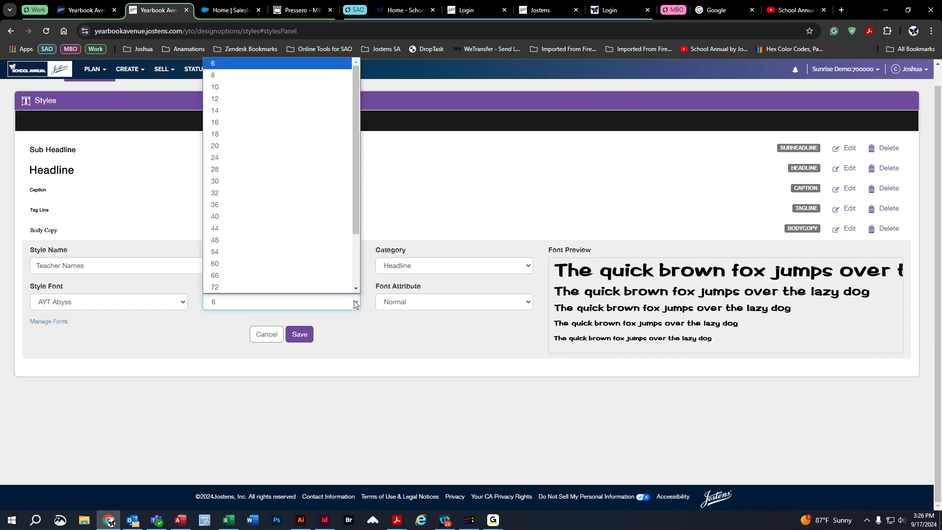
{"action": "left_click", "coordinate": [264, 145]}
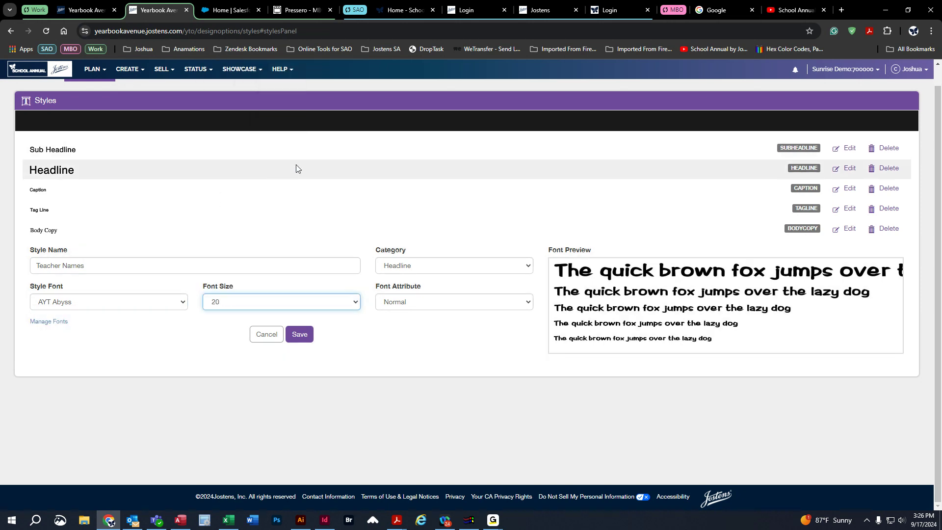
{"action": "left_click", "coordinate": [401, 269]}
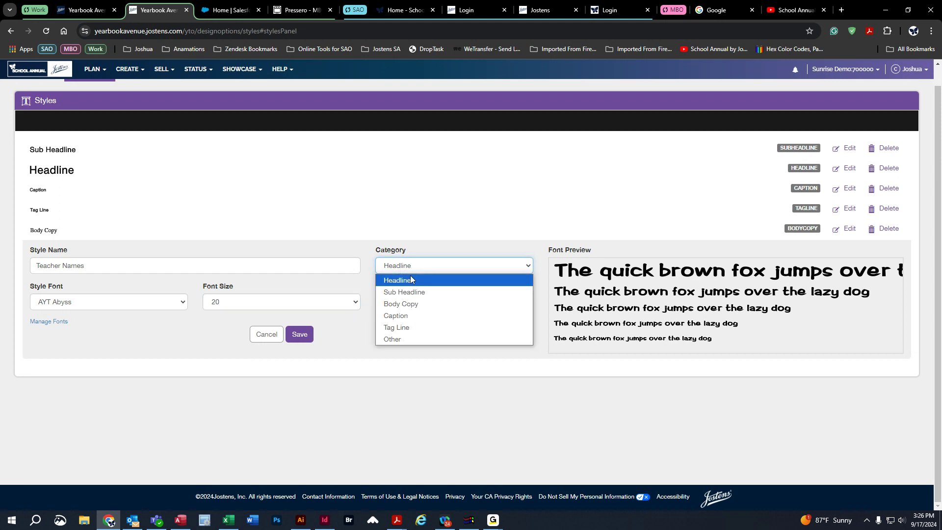
{"action": "left_click", "coordinate": [398, 283]}
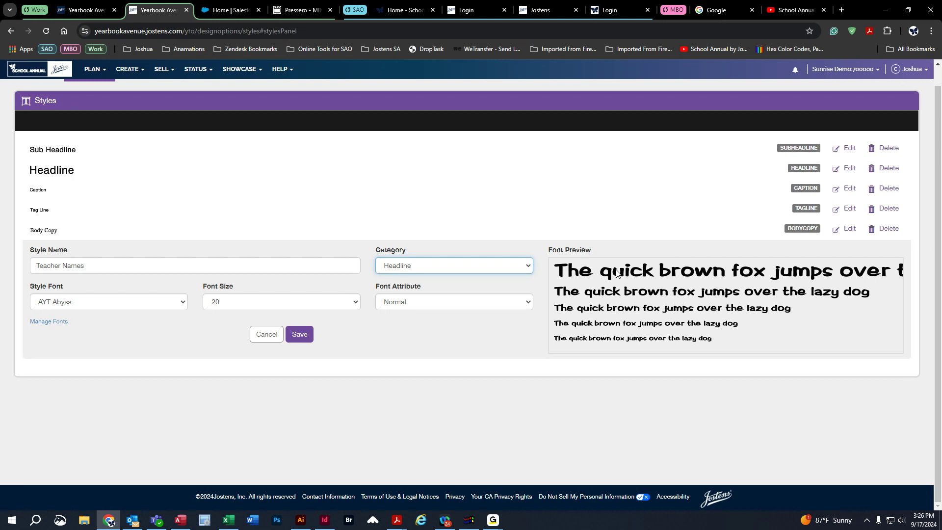
{"action": "left_click", "coordinate": [463, 269]}
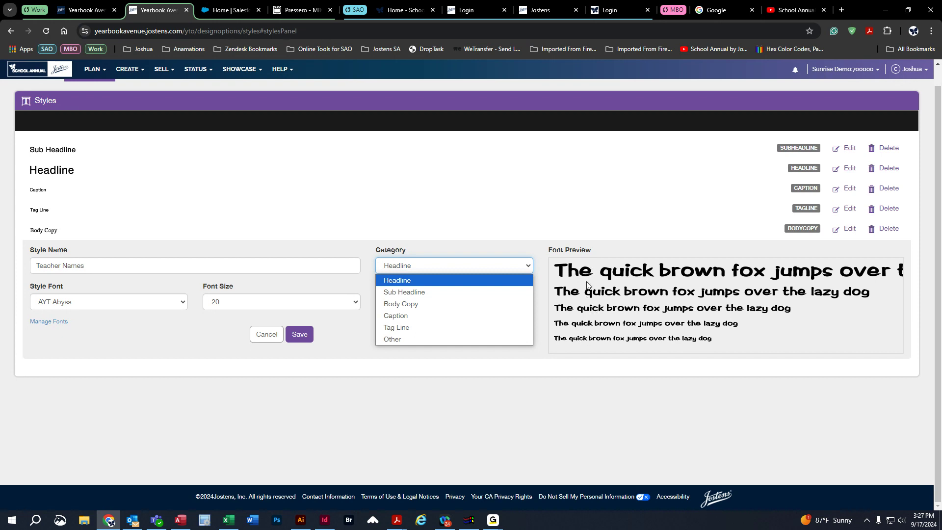
{"action": "left_click", "coordinate": [407, 282]}
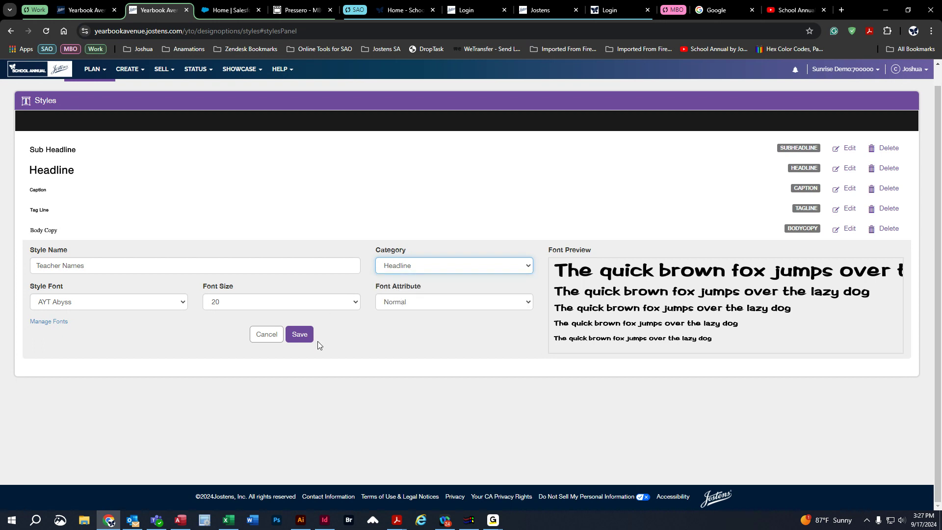
{"action": "left_click", "coordinate": [303, 335]}
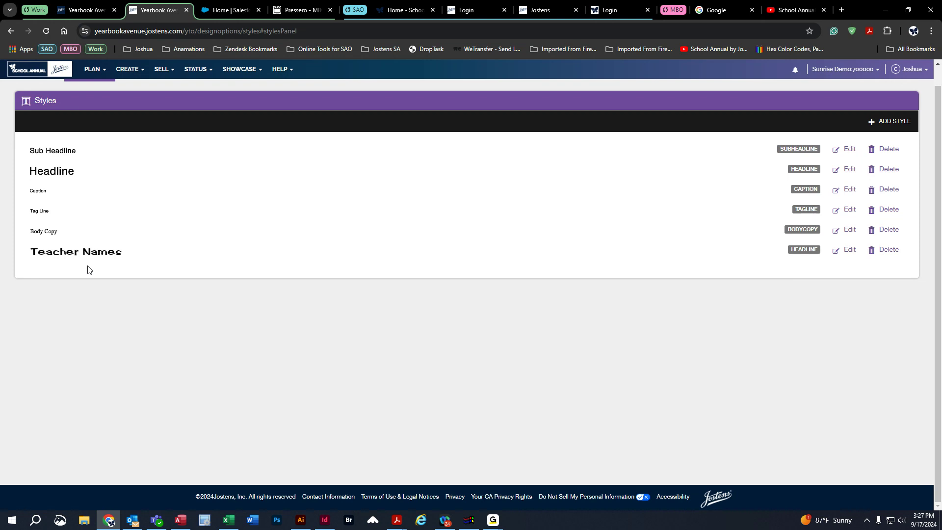
Open the Photo Share settings and turn off the collection of Portraits photos.
{"action": "left_click", "coordinate": [95, 71]}
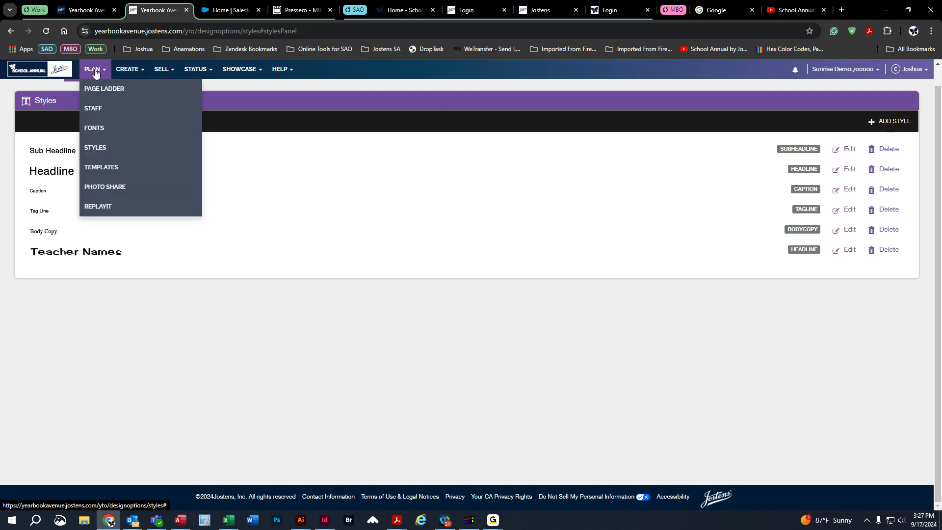
{"action": "left_click", "coordinate": [98, 188]}
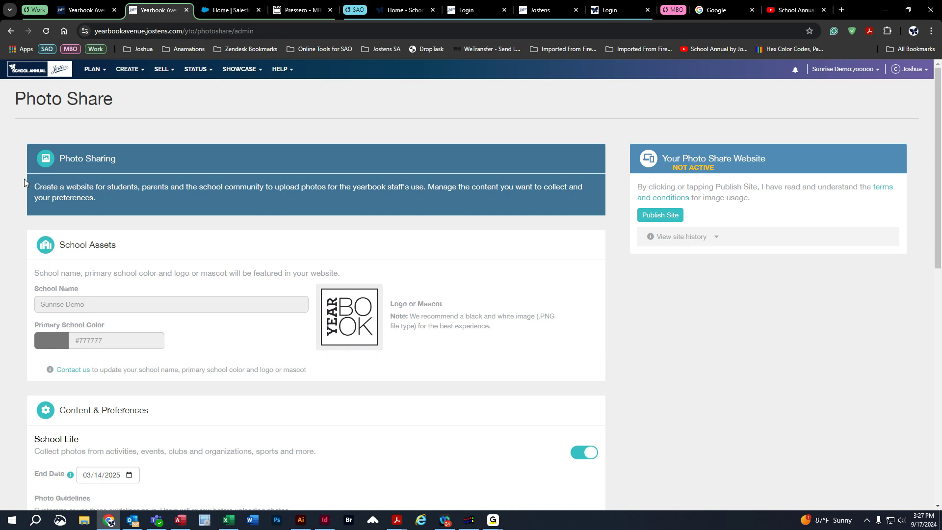
{"action": "scroll", "coordinate": [25, 179], "scroll_direction": "down", "scroll_amount": 5}
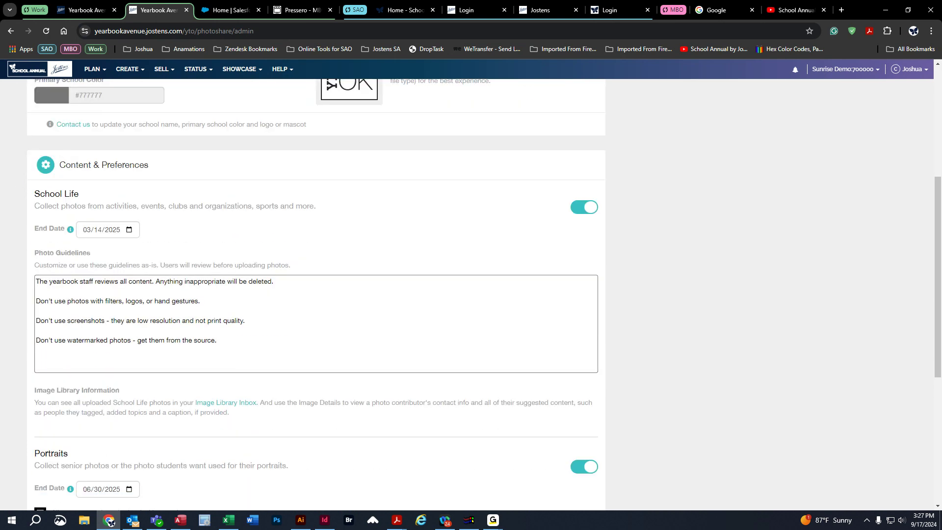
{"action": "left_click", "coordinate": [581, 466]}
{"action": "scroll", "coordinate": [664, 395], "scroll_direction": "down", "scroll_amount": 1}
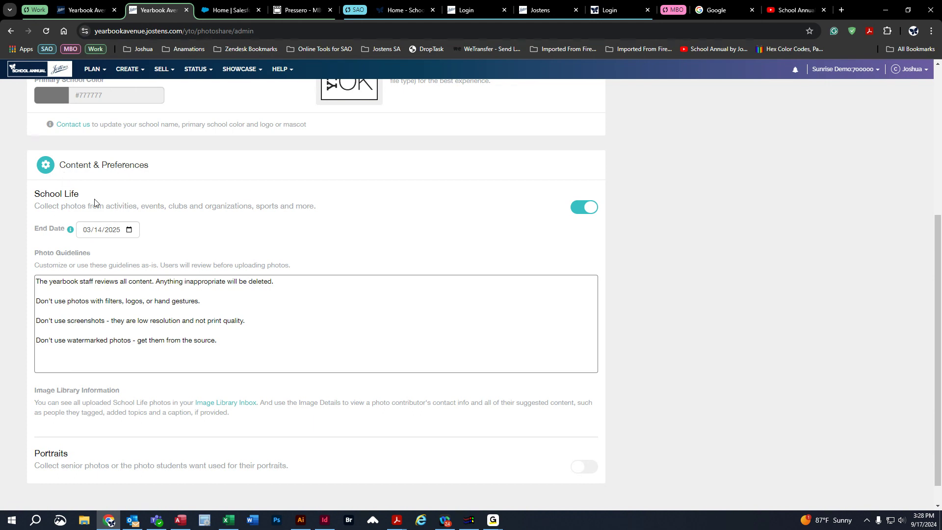
Set the School Life photo collection's end date to 04/16/2025.
{"action": "left_click", "coordinate": [128, 231]}
{"action": "left_click", "coordinate": [170, 251]}
{"action": "left_click", "coordinate": [155, 250]}
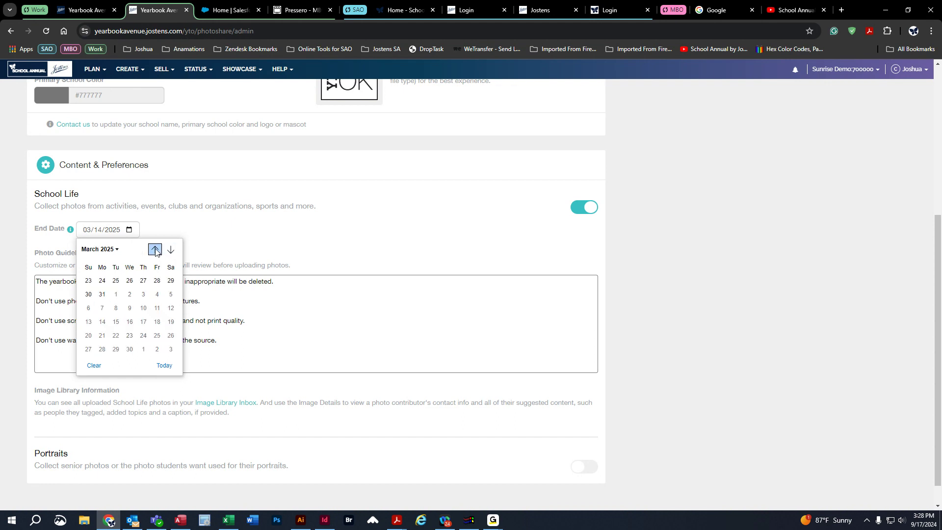
{"action": "left_click", "coordinate": [97, 251]}
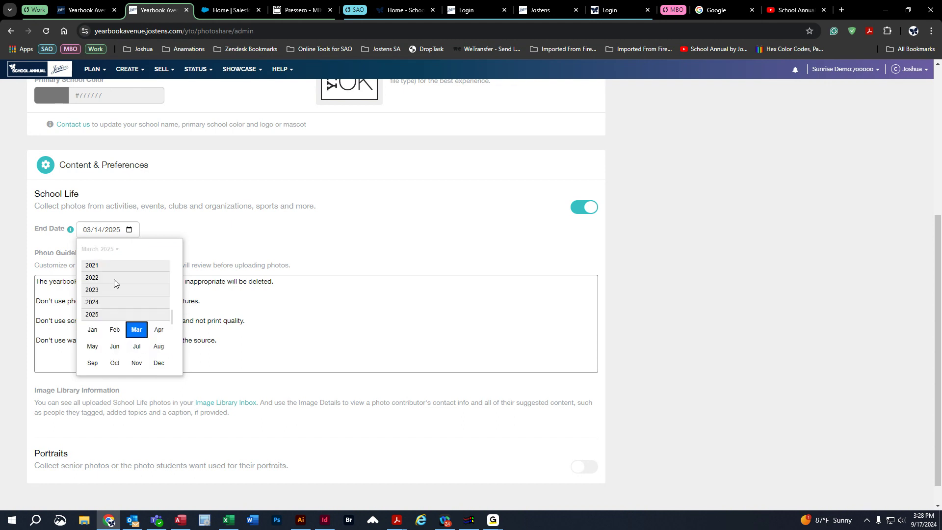
{"action": "left_click", "coordinate": [155, 333]}
{"action": "left_click", "coordinate": [131, 310]}
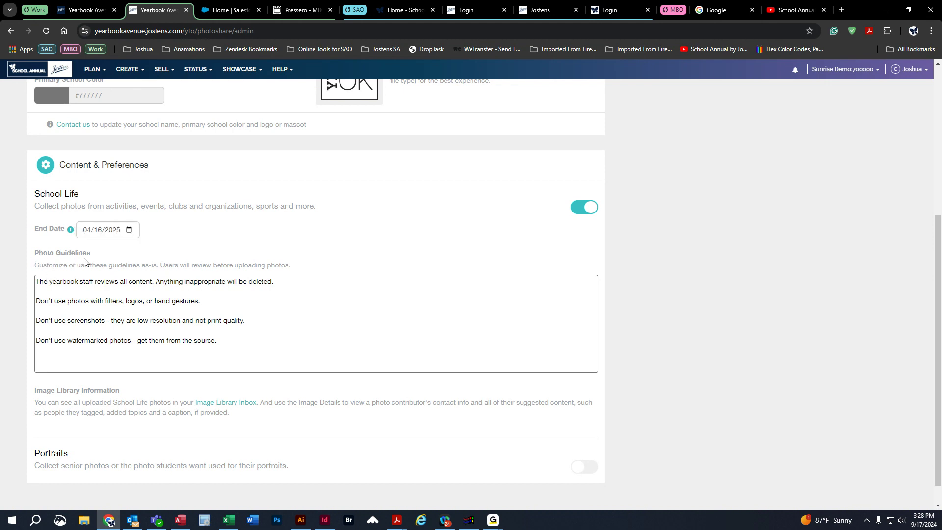
Review the School Life photo guidelines about inappropriate content, filters, screenshots and watermarked photos.
{"action": "left_click", "coordinate": [248, 301]}
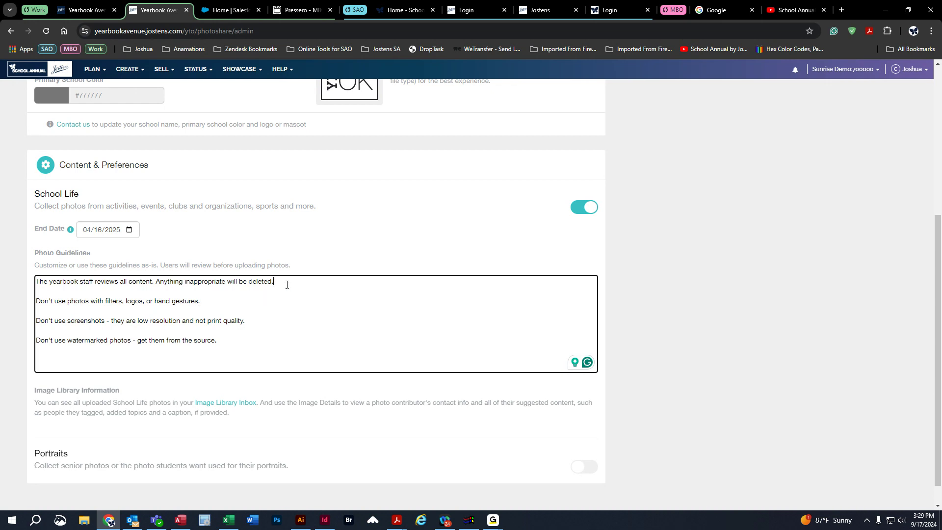
{"action": "left_click_drag", "start_coordinate": [273, 281], "coordinate": [34, 281]}
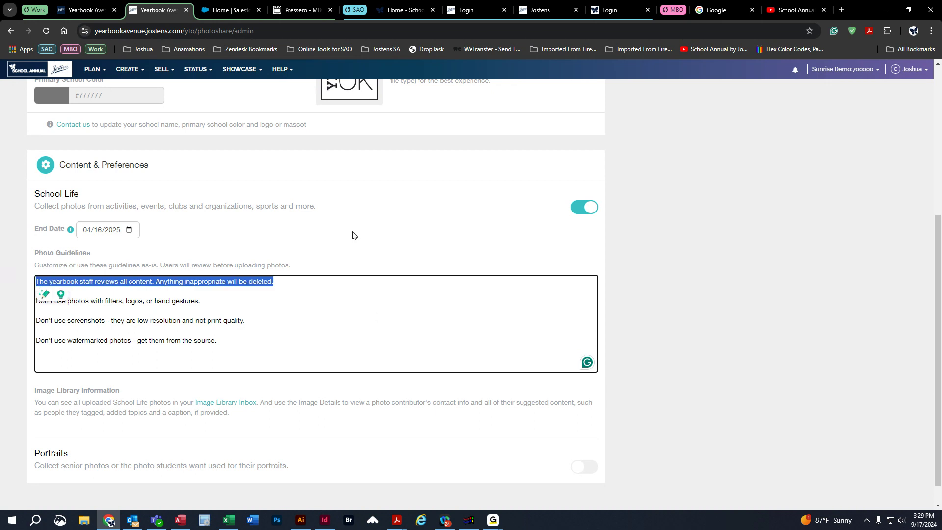
{"action": "left_click", "coordinate": [241, 302]}
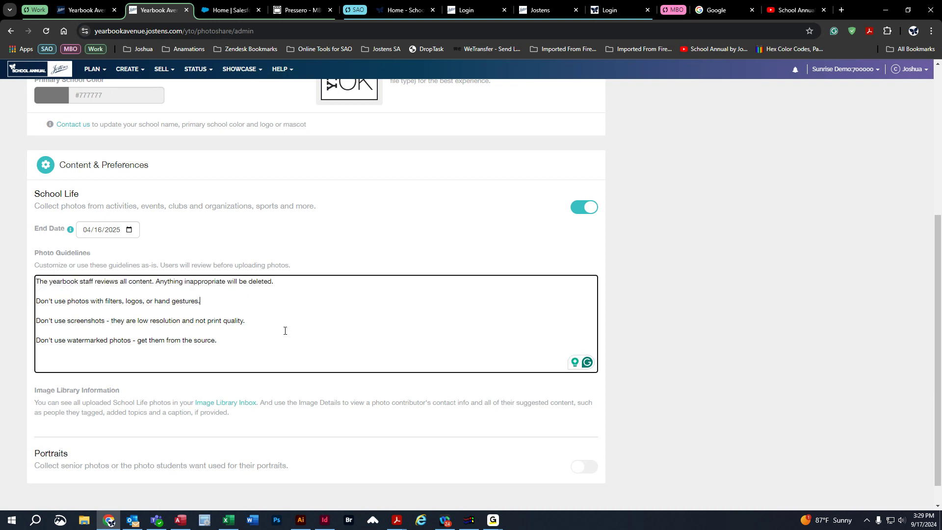
{"action": "left_click_drag", "start_coordinate": [271, 322], "coordinate": [36, 321]}
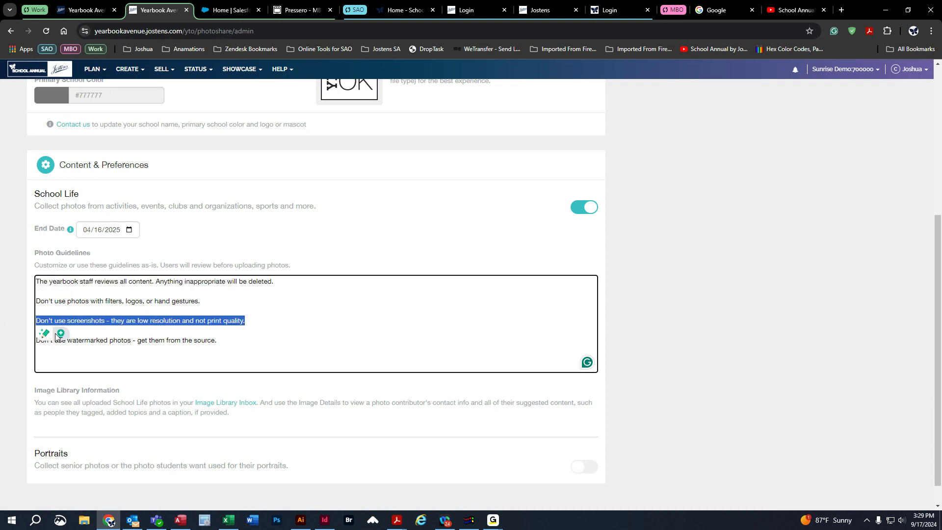
{"action": "left_click", "coordinate": [268, 328]}
{"action": "left_click_drag", "start_coordinate": [245, 337], "coordinate": [35, 340]}
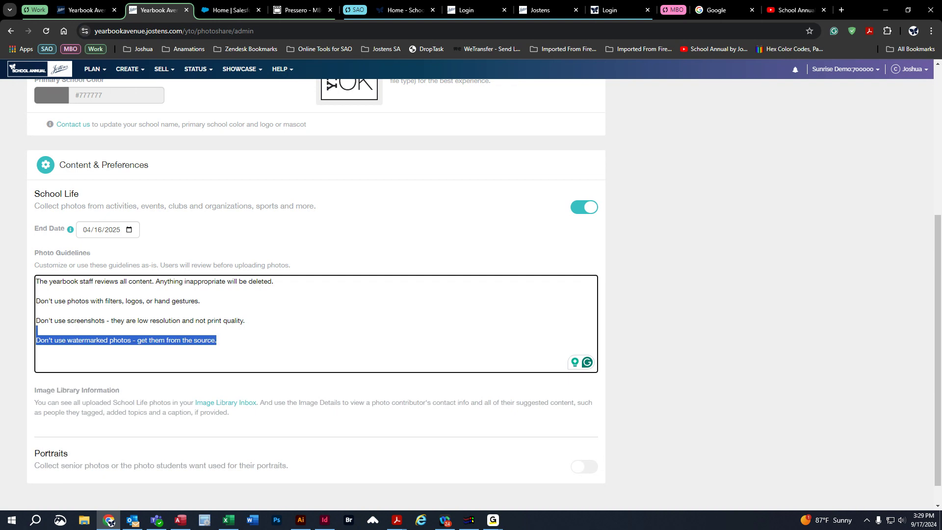
{"action": "left_click", "coordinate": [337, 337]}
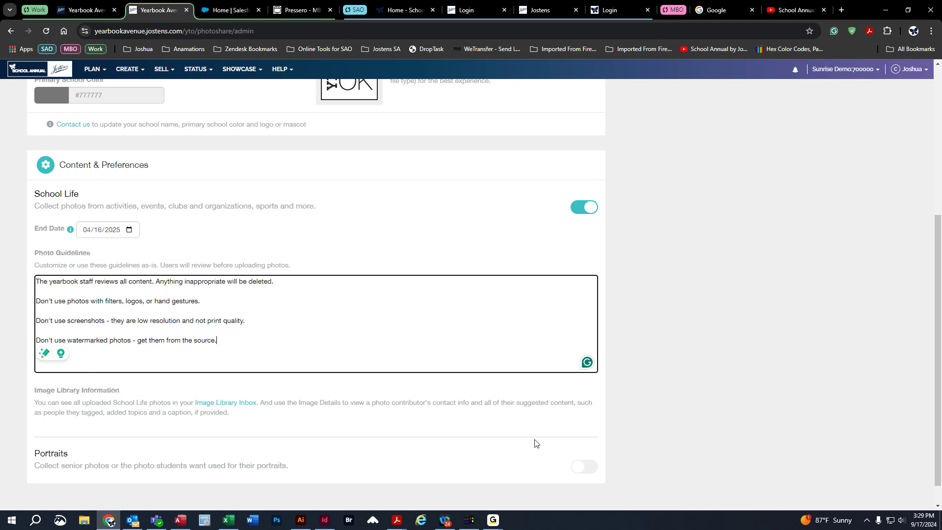
Turn on the collection of Portraits and set its end date to 02/12/2025.
{"action": "left_click", "coordinate": [584, 466]}
{"action": "scroll", "coordinate": [381, 429], "scroll_direction": "down", "scroll_amount": 6}
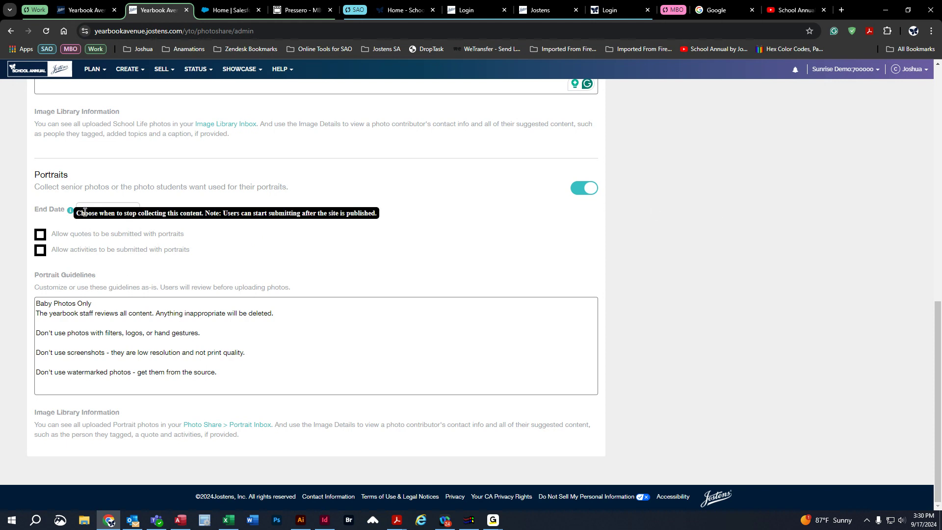
{"action": "scroll", "coordinate": [240, 236], "scroll_direction": "up", "scroll_amount": 3}
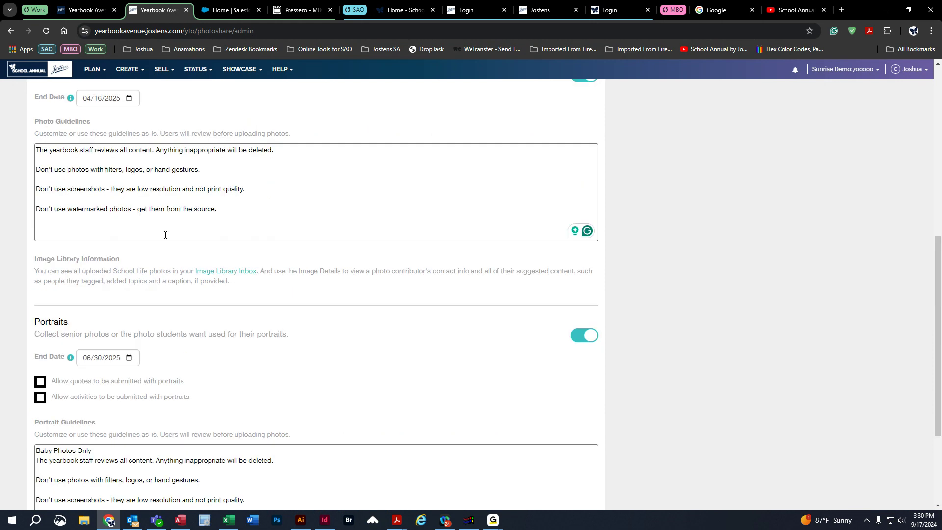
{"action": "left_click", "coordinate": [129, 359]}
{"action": "left_click", "coordinate": [89, 377]}
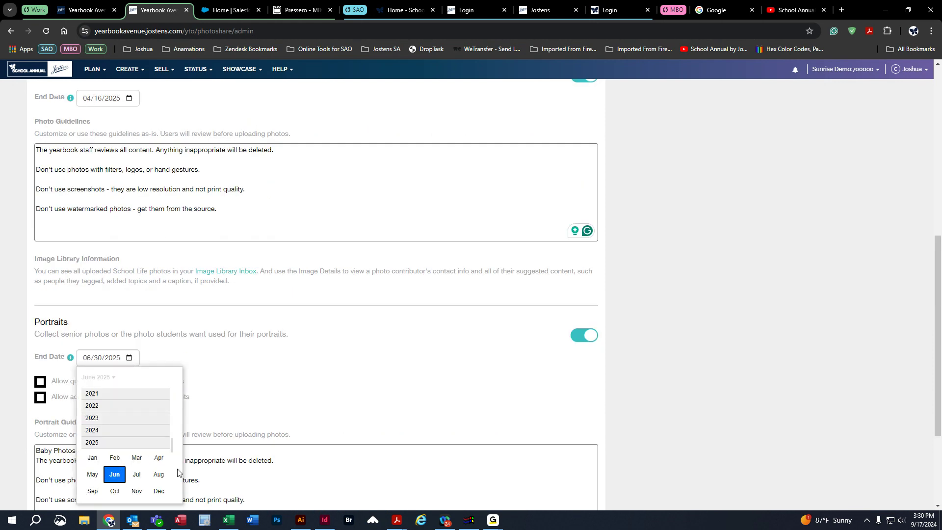
{"action": "left_click", "coordinate": [120, 460]}
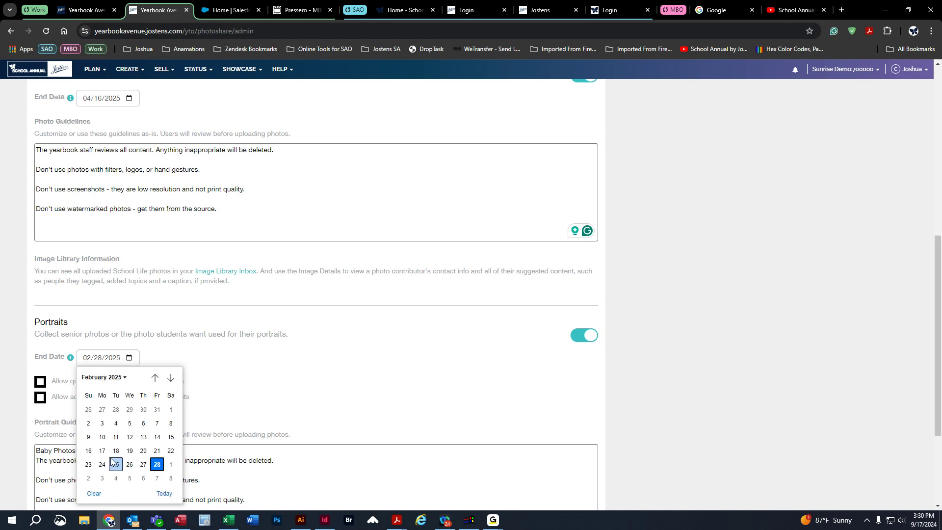
{"action": "left_click", "coordinate": [130, 437]}
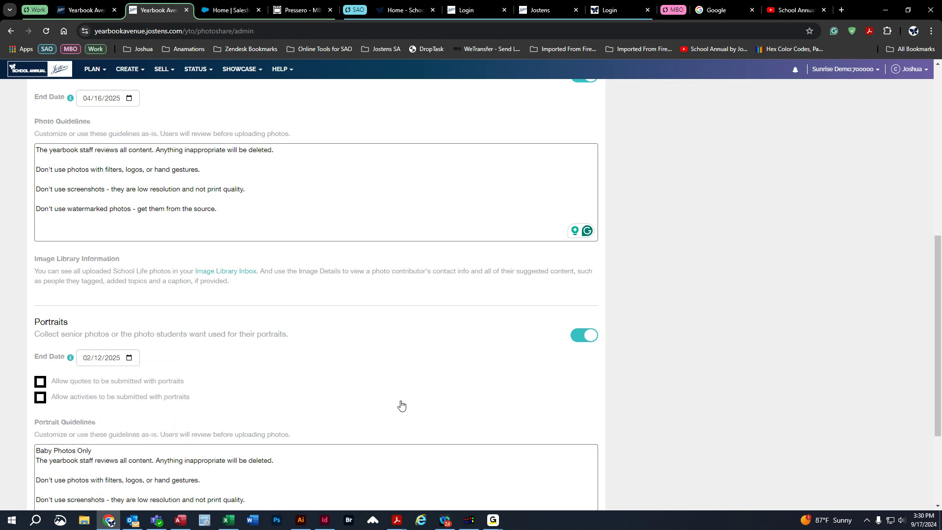
Delete all the portrait guidelines text below the "Baby Photos Only" line.
{"action": "scroll", "coordinate": [399, 403], "scroll_direction": "down", "scroll_amount": 3}
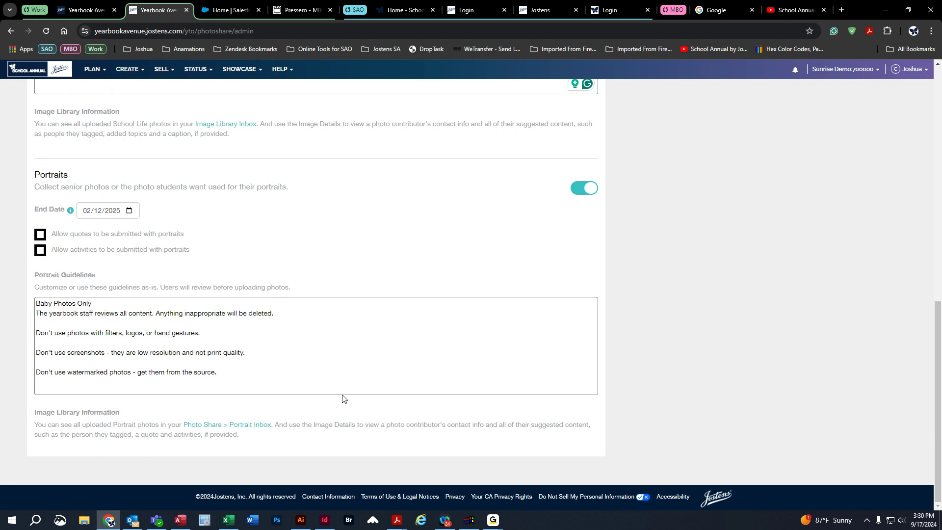
{"action": "left_click_drag", "start_coordinate": [244, 375], "coordinate": [31, 321]}
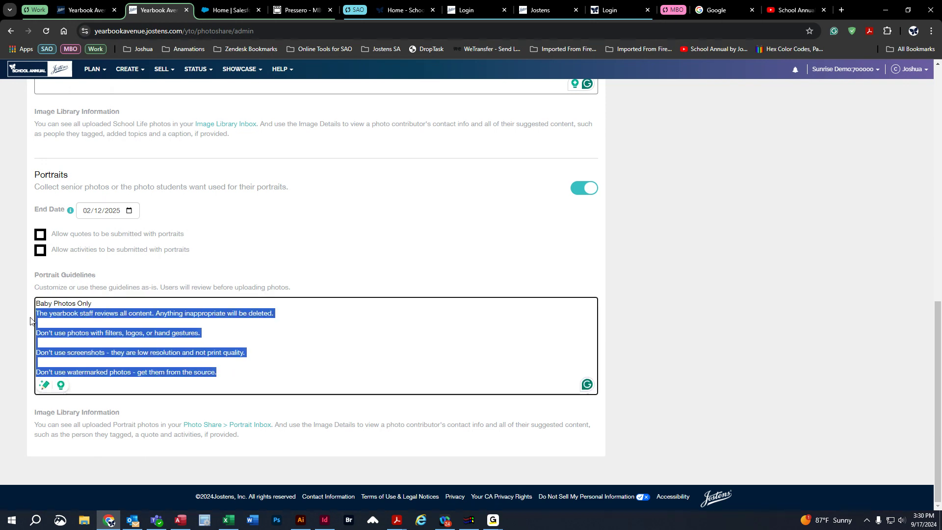
{"action": "key", "text": "BackSpace"}
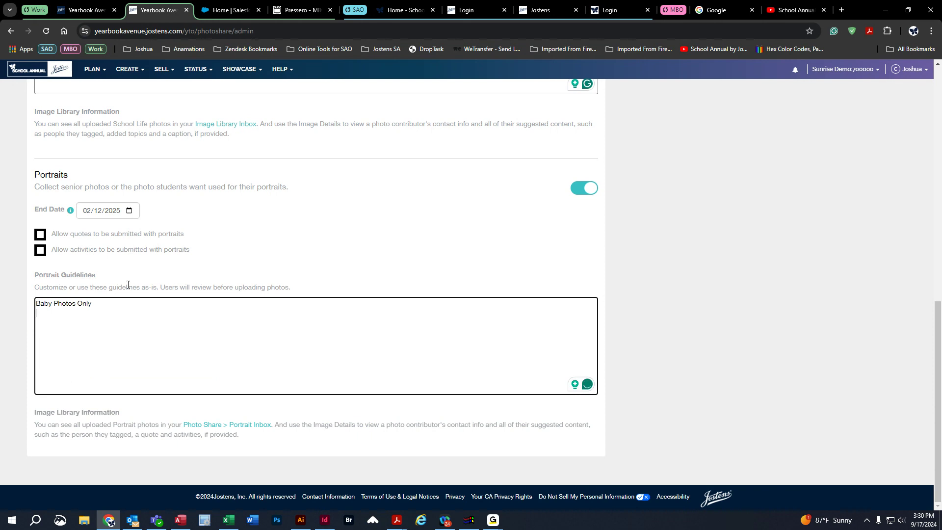
{"action": "left_click", "coordinate": [429, 206]}
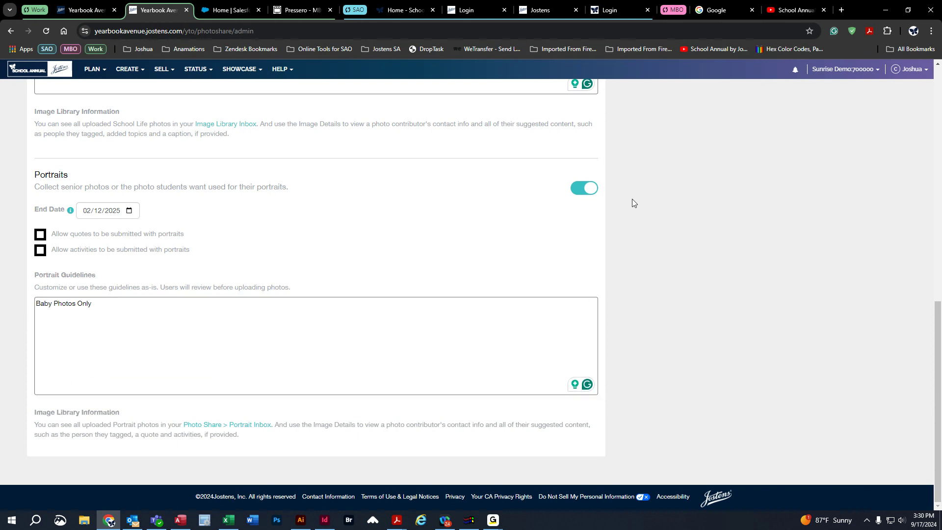
Turn off the collection of Portraits and publish the Photo Share website.
{"action": "left_click", "coordinate": [591, 192]}
{"action": "scroll", "coordinate": [741, 304], "scroll_direction": "up", "scroll_amount": 5}
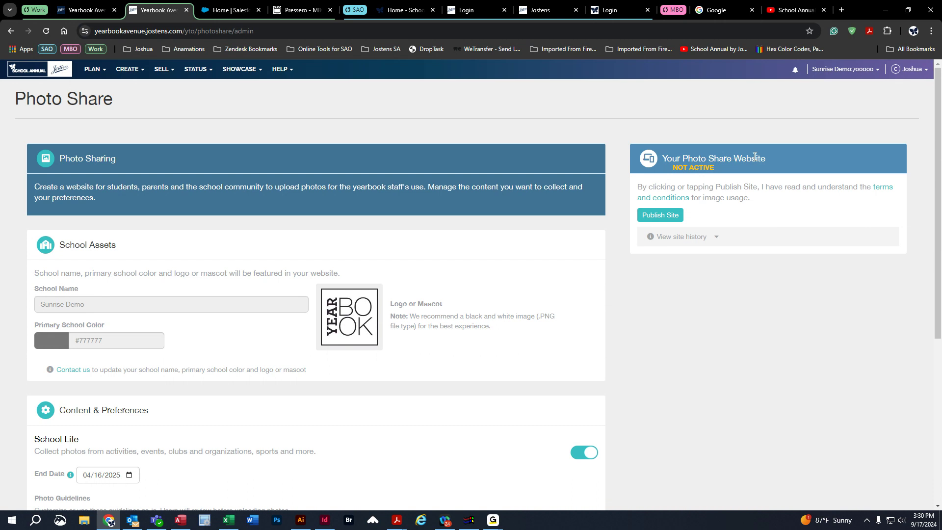
{"action": "left_click", "coordinate": [662, 215]}
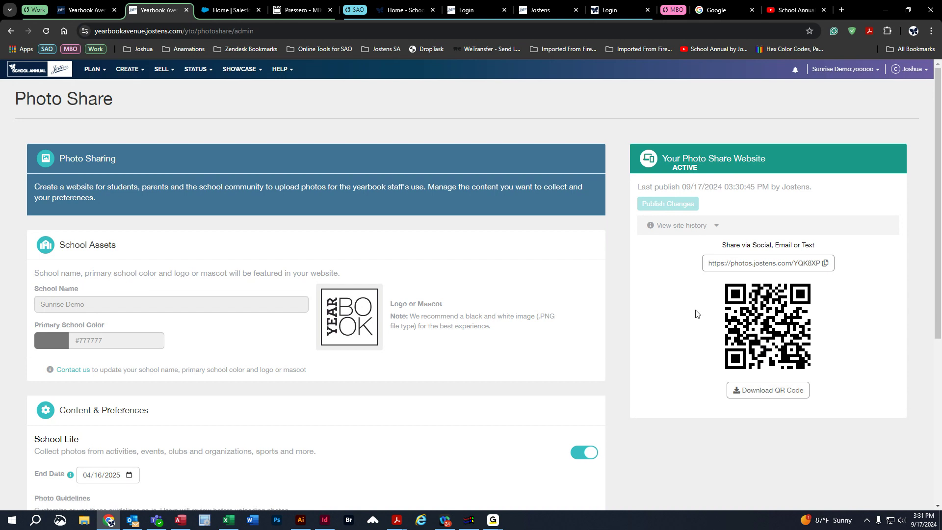
Unpublish the Photo Share website from its site history and confirm.
{"action": "left_click", "coordinate": [706, 225]}
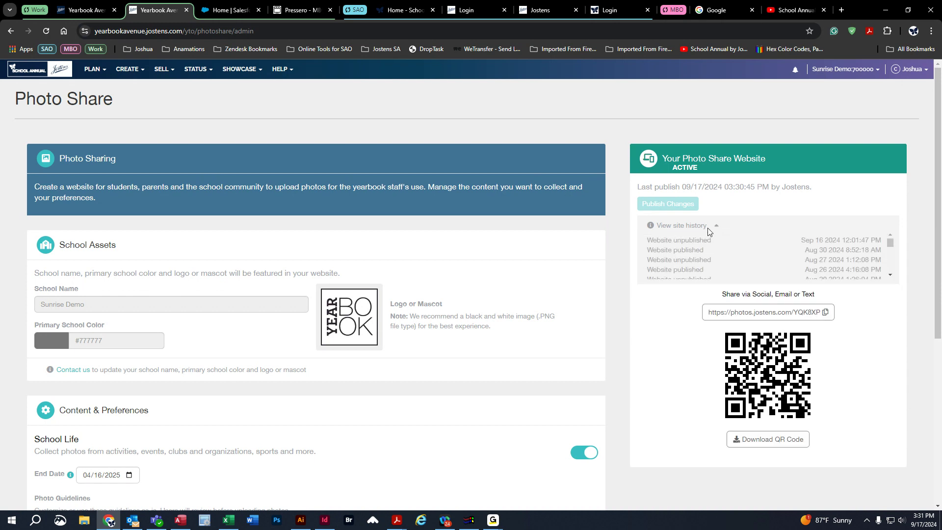
{"action": "left_click", "coordinate": [716, 226]}
{"action": "left_click_drag", "start_coordinate": [889, 241], "coordinate": [889, 266]}
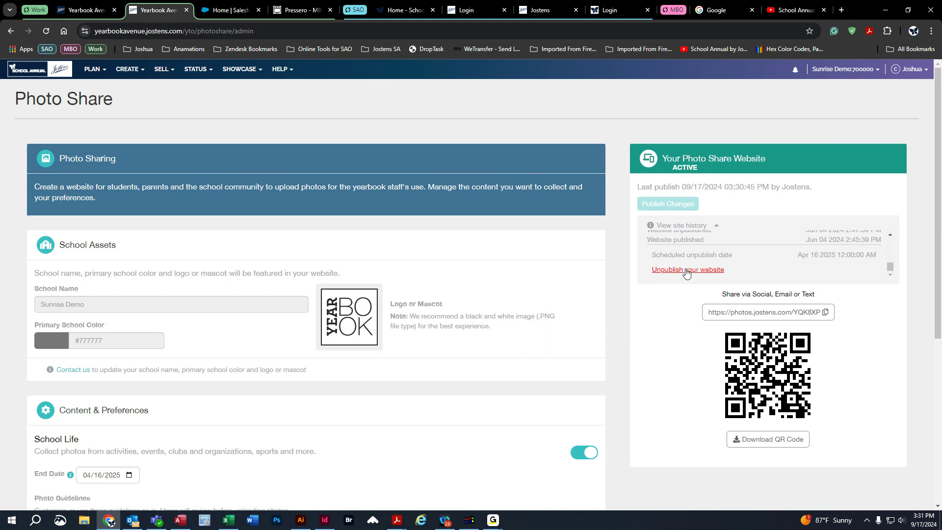
{"action": "left_click", "coordinate": [702, 270]}
{"action": "left_click", "coordinate": [595, 143]}
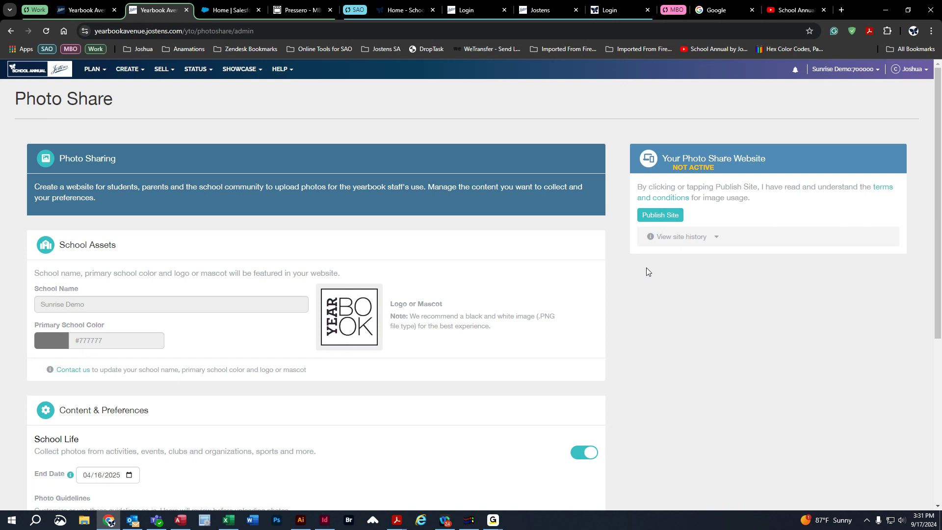
Republish the Photo Share website and copy its share link.
{"action": "left_click", "coordinate": [660, 215]}
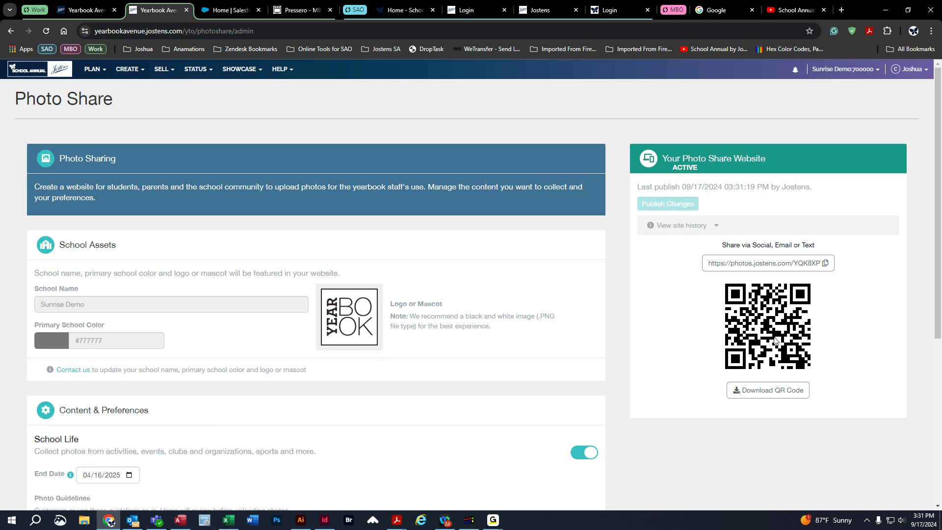
{"action": "left_click", "coordinate": [797, 269]}
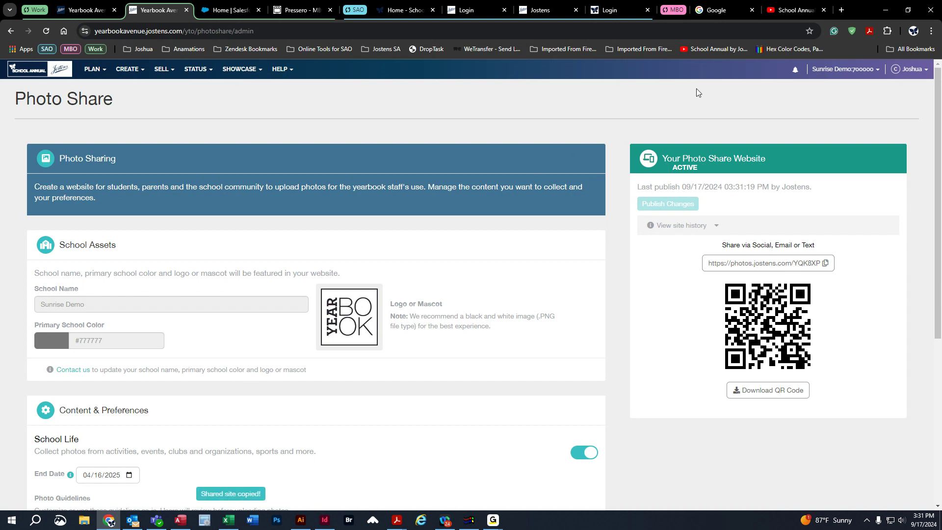
Open the copied Photo Share link in a new browser tab and close the Photo Share settings tab.
{"action": "left_click", "coordinate": [841, 10]}
{"action": "left_click", "coordinate": [108, 10]}
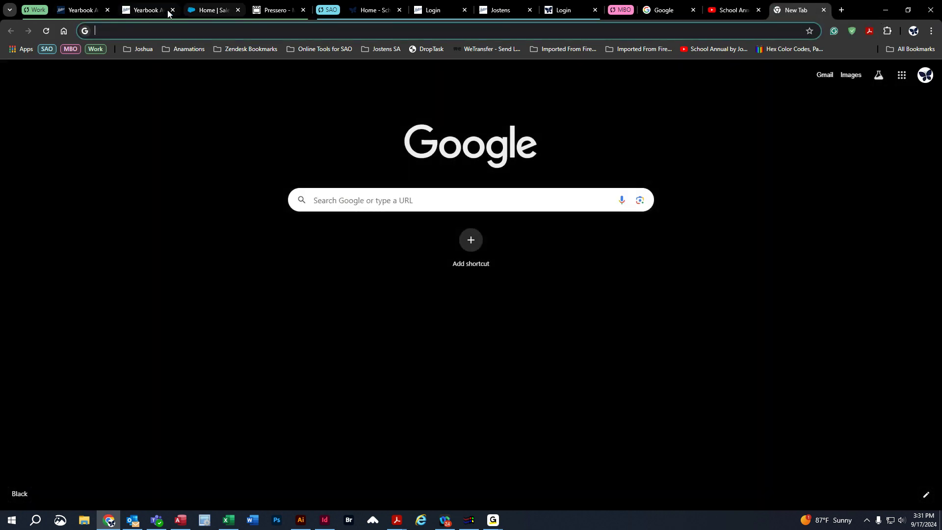
{"action": "right_click", "coordinate": [127, 33]}
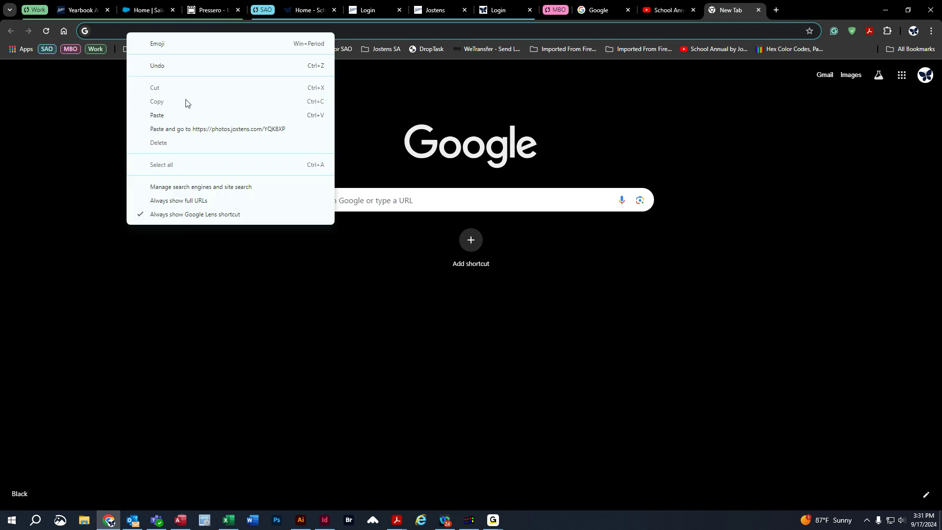
{"action": "left_click", "coordinate": [198, 128]}
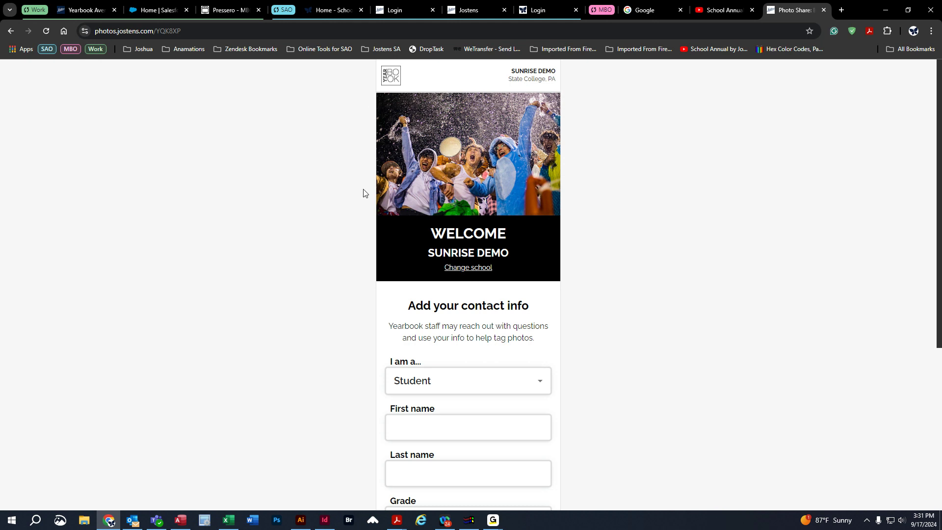
Set the contributor type to Faculty Member in the Photo Share site's contact form.
{"action": "scroll", "coordinate": [363, 194], "scroll_direction": "down", "scroll_amount": 1}
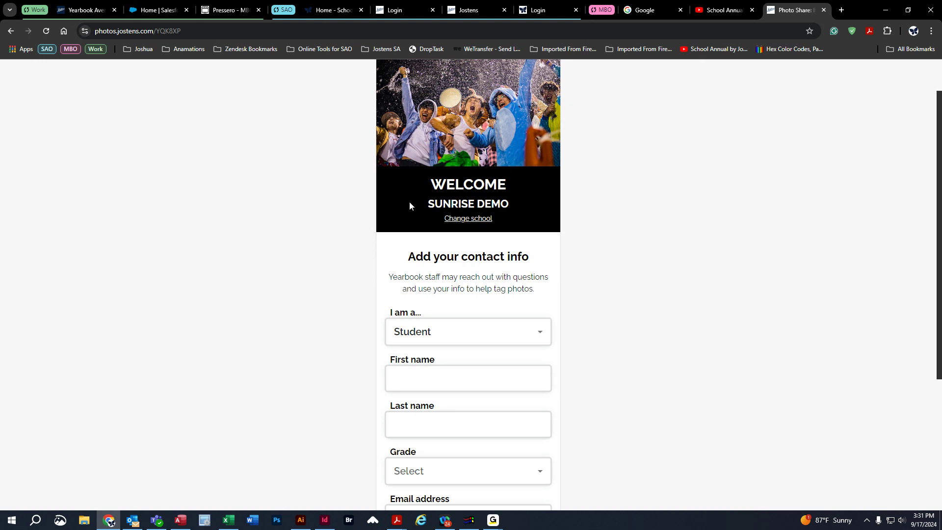
{"action": "left_click_drag", "start_coordinate": [421, 200], "coordinate": [550, 208]}
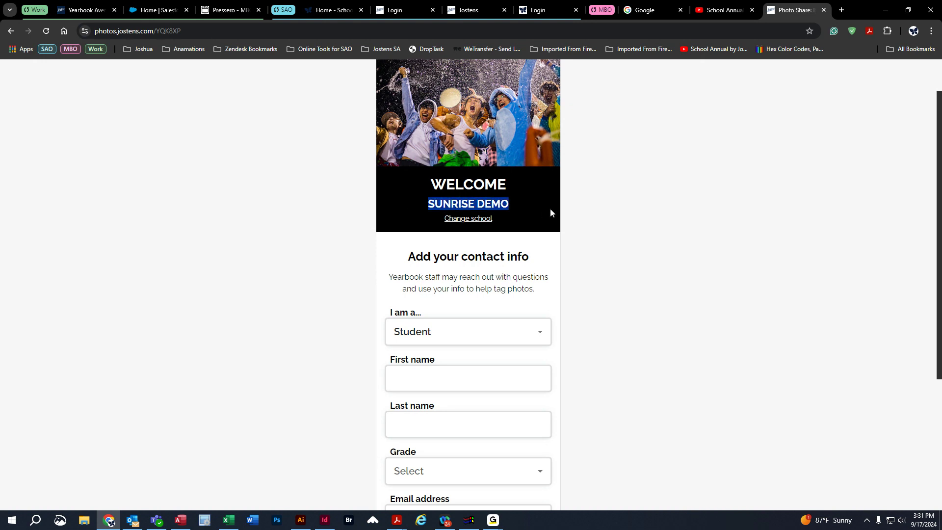
{"action": "left_click", "coordinate": [298, 246]}
{"action": "scroll", "coordinate": [337, 247], "scroll_direction": "down", "scroll_amount": 4}
{"action": "scroll", "coordinate": [351, 256], "scroll_direction": "up", "scroll_amount": 1}
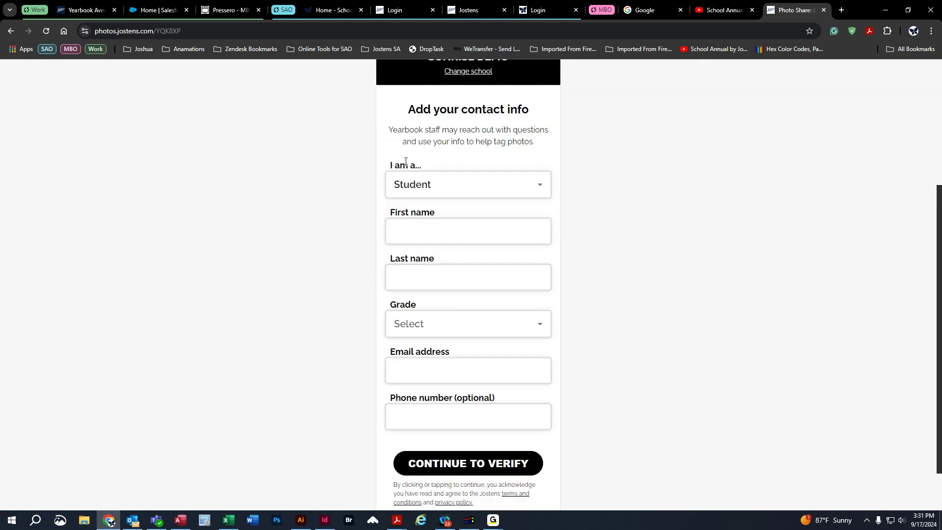
{"action": "left_click", "coordinate": [426, 182]}
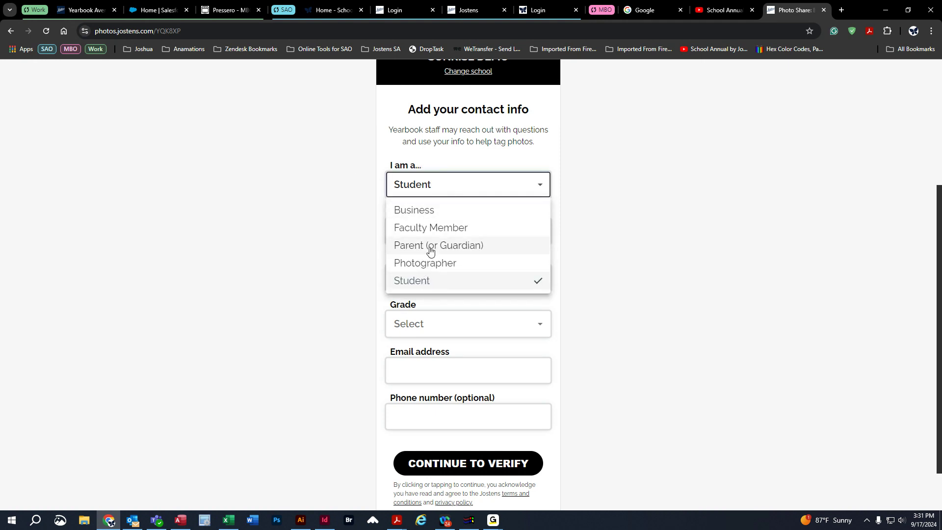
{"action": "left_click", "coordinate": [416, 228]}
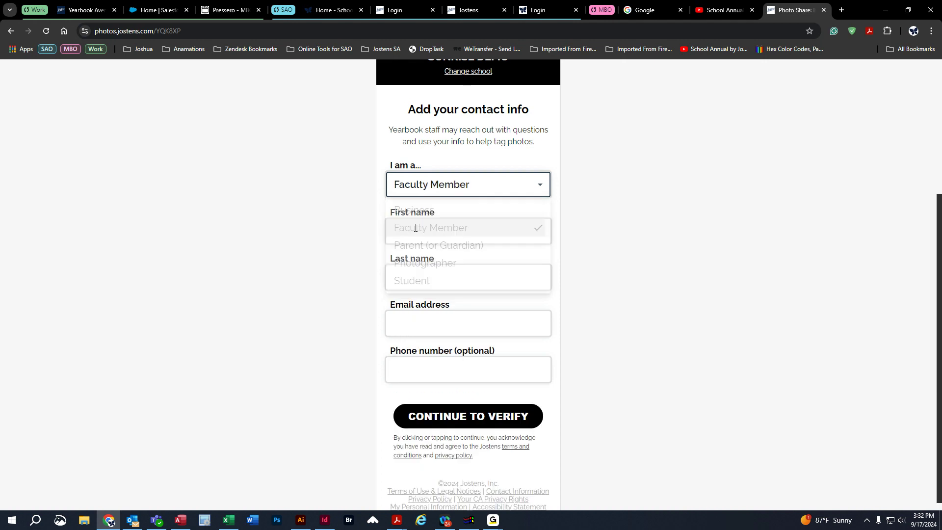
Enter the contributor's first name, last name and e-mail address in the contact form.
{"action": "left_click", "coordinate": [455, 224]}
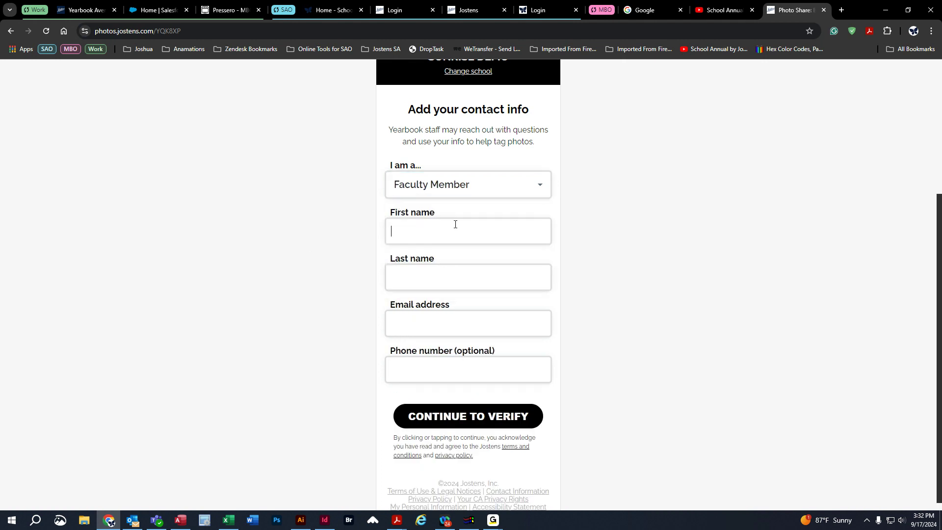
{"action": "type", "text": "Test"}
{"action": "type", "text": "Person"}
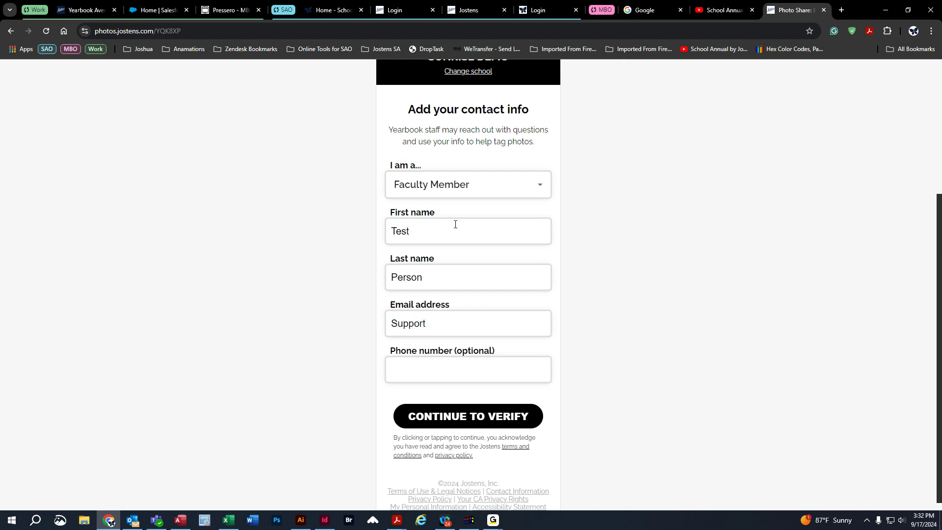
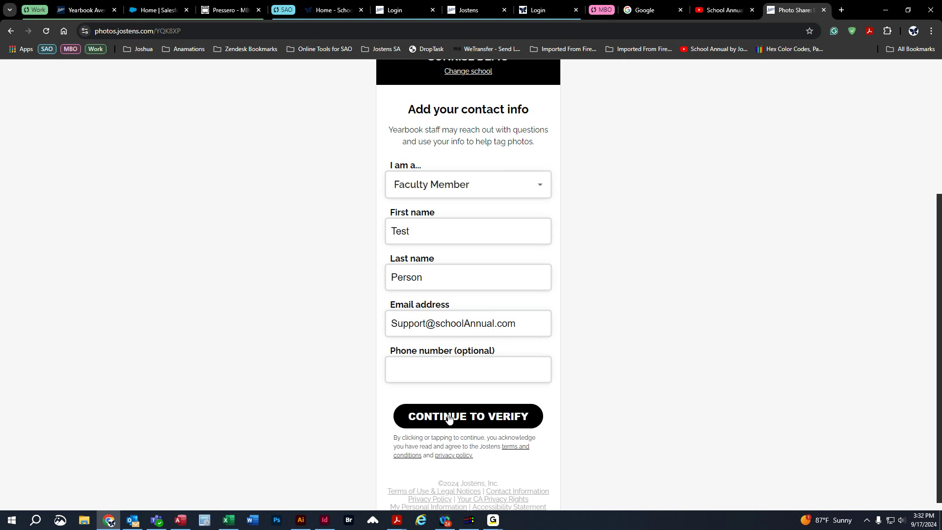
Submit the contact info for verification, leaving the optional phone number blank.
{"action": "scroll", "coordinate": [628, 382], "scroll_direction": "up", "scroll_amount": 4}
{"action": "scroll", "coordinate": [629, 382], "scroll_direction": "down", "scroll_amount": 4}
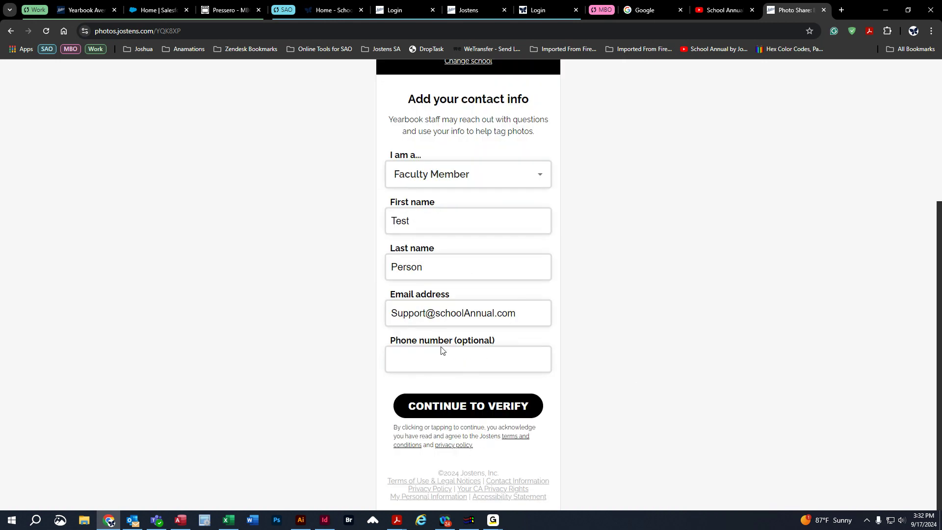
{"action": "left_click_drag", "start_coordinate": [476, 347], "coordinate": [475, 348]}
{"action": "left_click", "coordinate": [472, 357]}
{"action": "key", "text": "Return"}
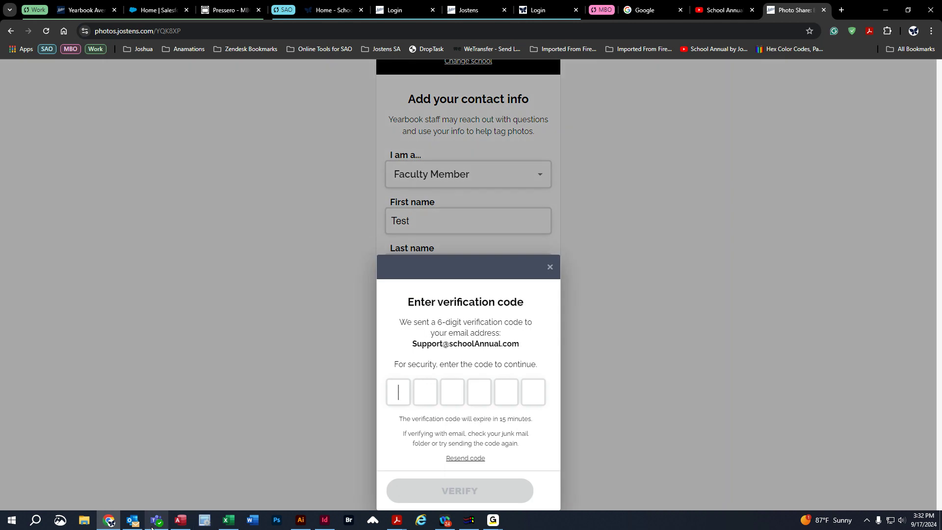
Check the mailbox for the e-mailed verification code and try to verify the contributor with it.
{"action": "left_click", "coordinate": [132, 522]}
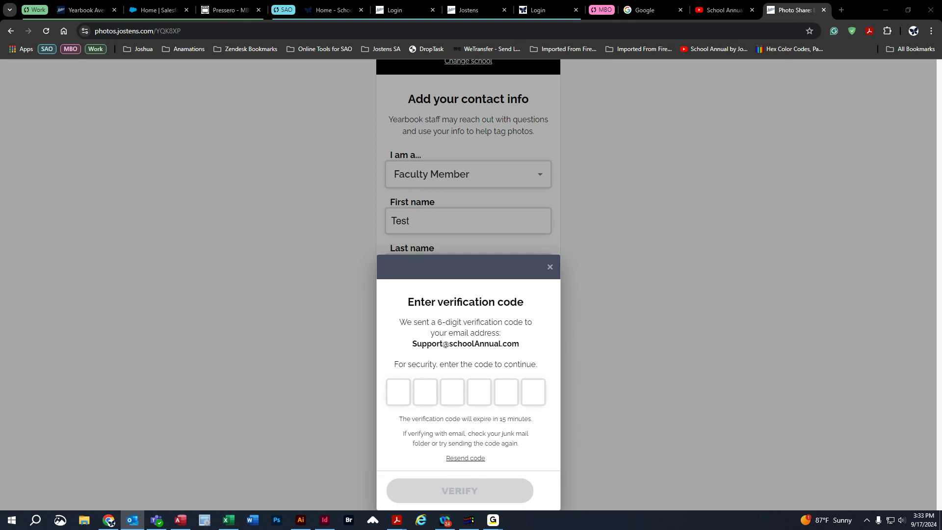
{"action": "left_click", "coordinate": [441, 371]}
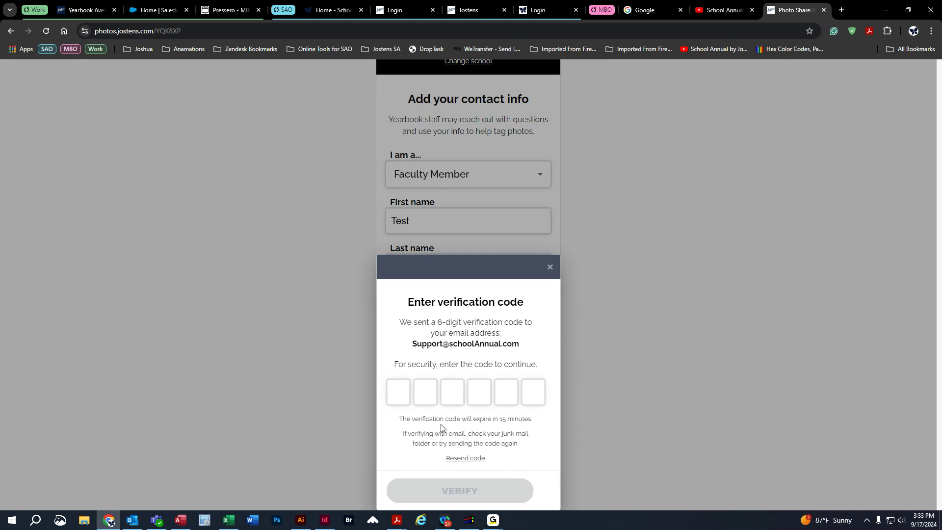
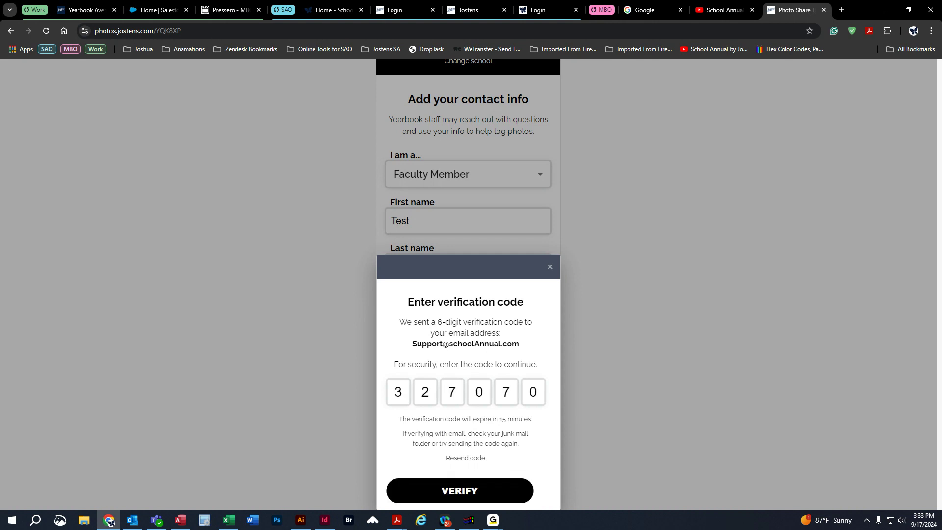
{"action": "left_click", "coordinate": [453, 491]}
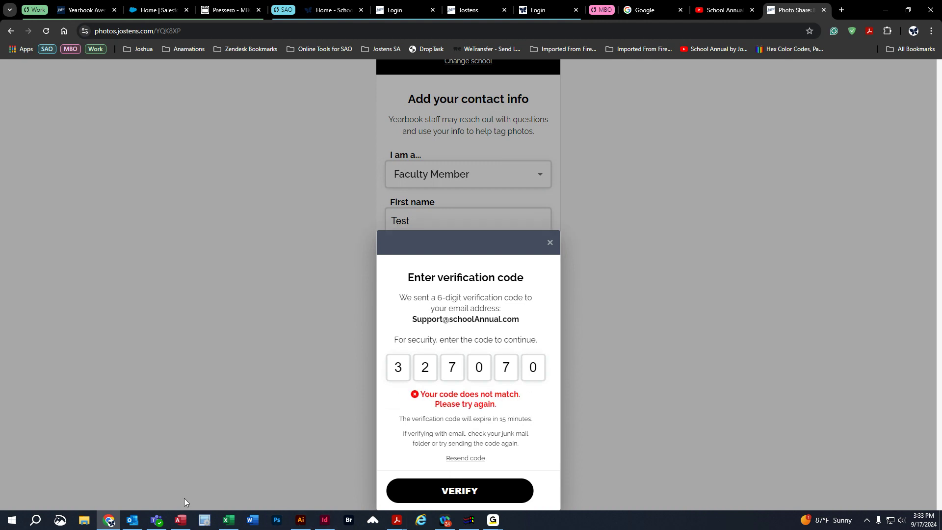
Look up the e-mailed verification code again, replace the rejected entry with it and verify the contributor.
{"action": "left_click", "coordinate": [131, 524]}
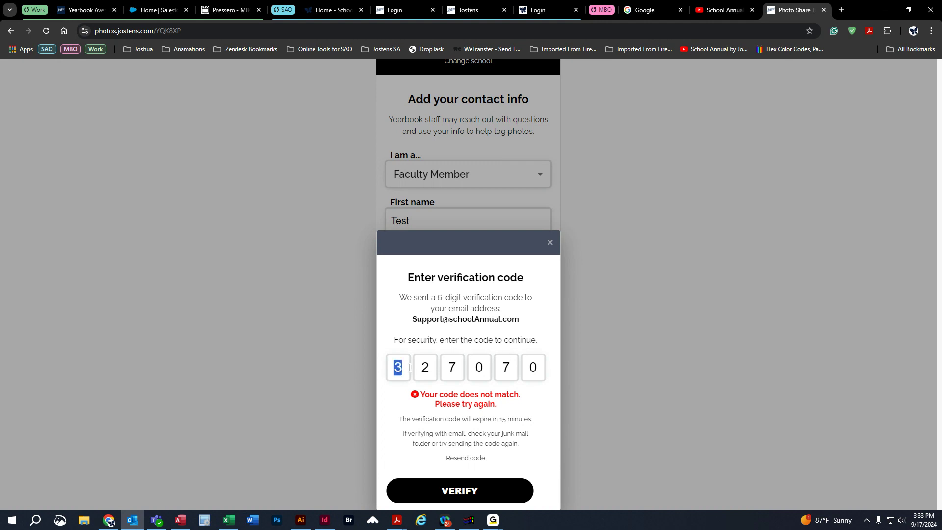
{"action": "left_click", "coordinate": [398, 367]}
{"action": "double_click", "coordinate": [397, 368]}
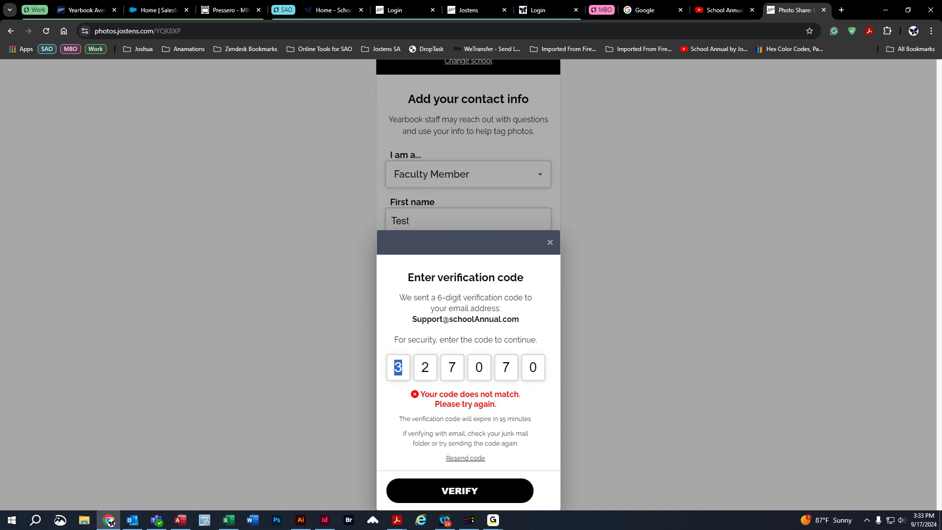
{"action": "key", "text": "alt+Tab"}
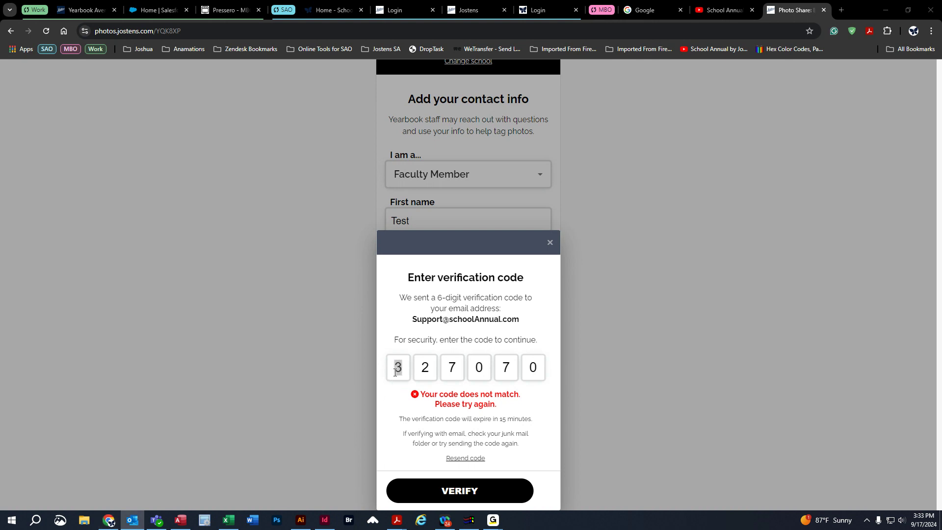
{"action": "left_click", "coordinate": [395, 372]}
{"action": "left_click_drag", "start_coordinate": [394, 369], "coordinate": [407, 367]}
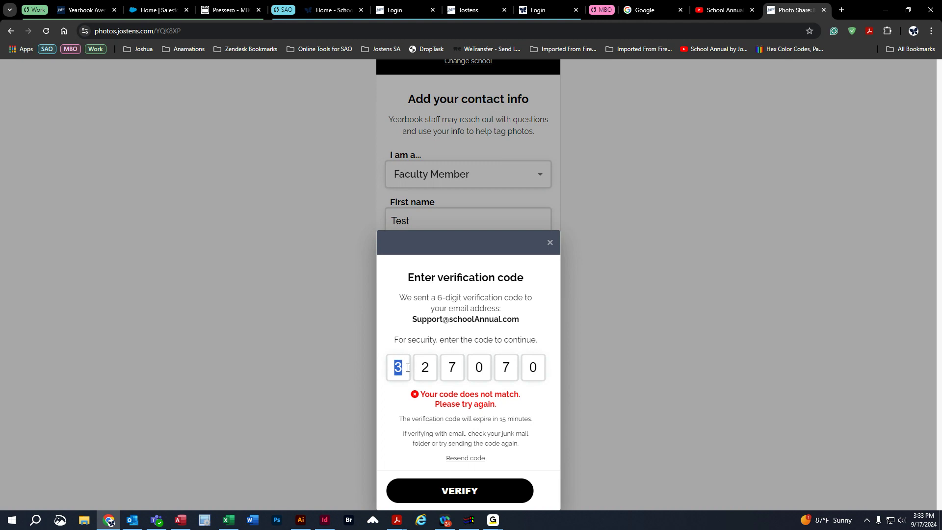
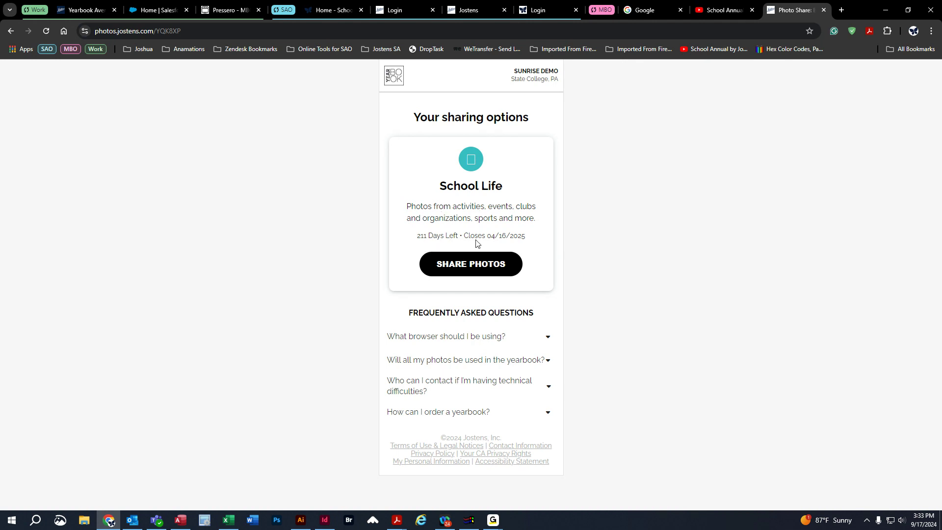
Start sharing photos to School Life and accept the review guidelines.
{"action": "left_click", "coordinate": [475, 267]}
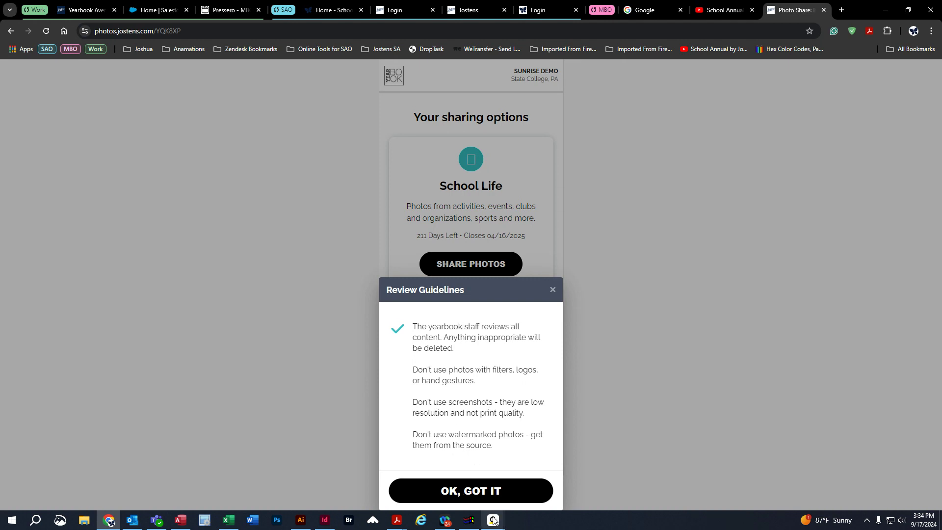
{"action": "mouse_move", "coordinate": [494, 521]}
{"action": "left_click", "coordinate": [494, 491]}
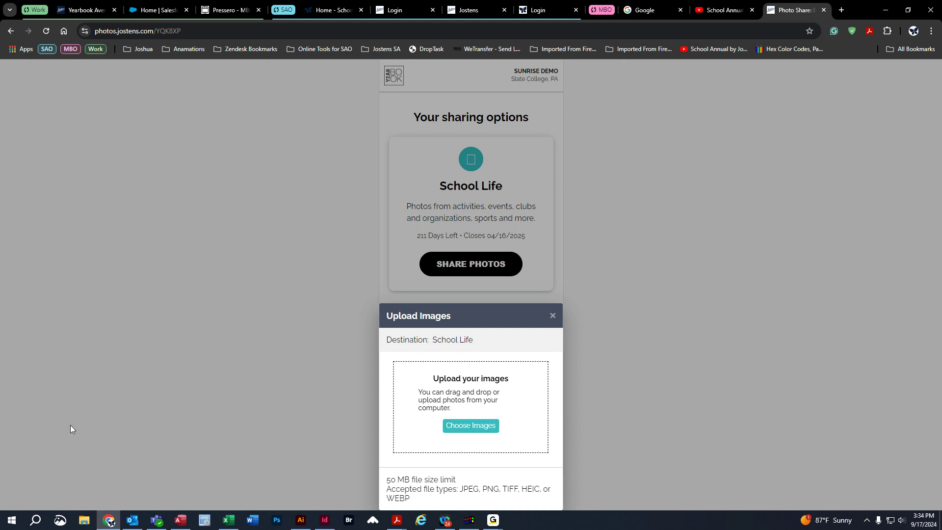
Upload the test photo from a File Explorer folder to the School Life destination.
{"action": "left_click", "coordinate": [84, 521]}
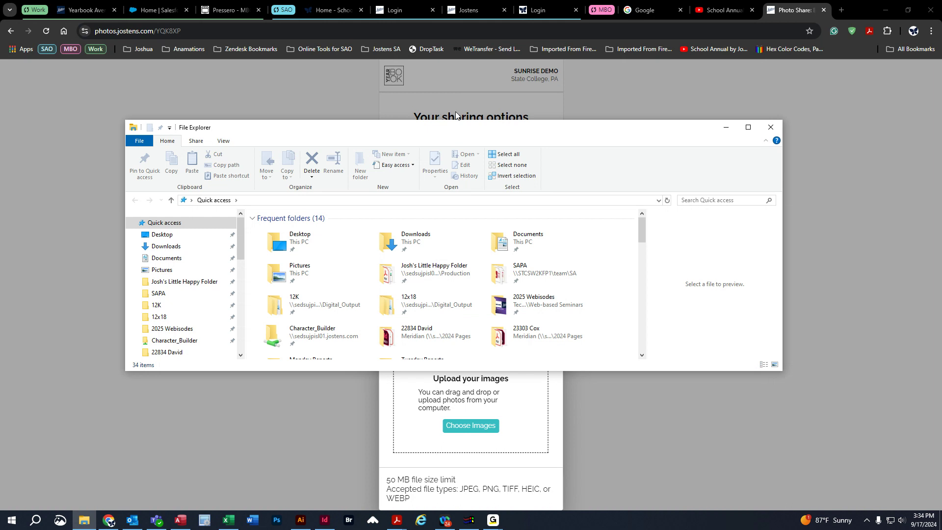
{"action": "left_click_drag", "start_coordinate": [443, 131], "coordinate": [0, 131]}
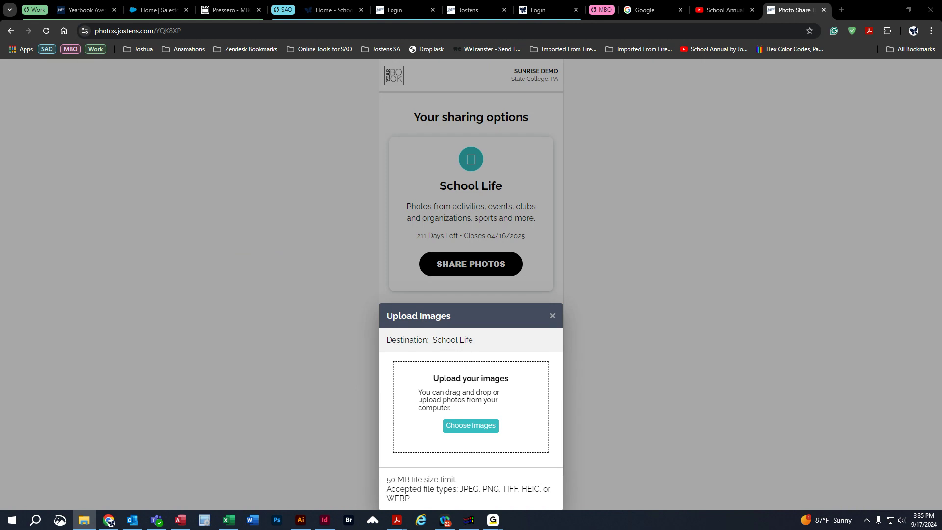
{"action": "left_click_drag", "start_coordinate": [0, 338], "coordinate": [469, 407]}
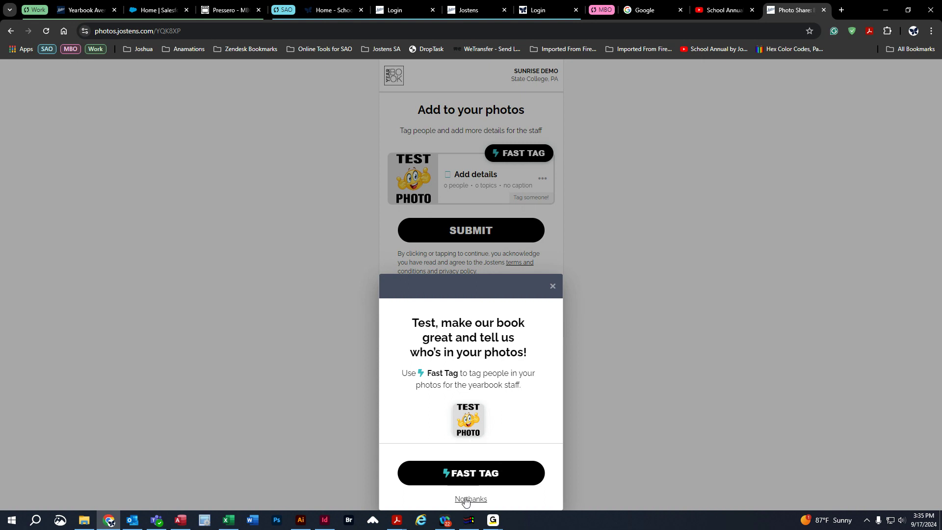
Start Fast Tag for the uploaded test photo and fill in a student's first name, last name and 1st Grade.
{"action": "left_click", "coordinate": [476, 474]}
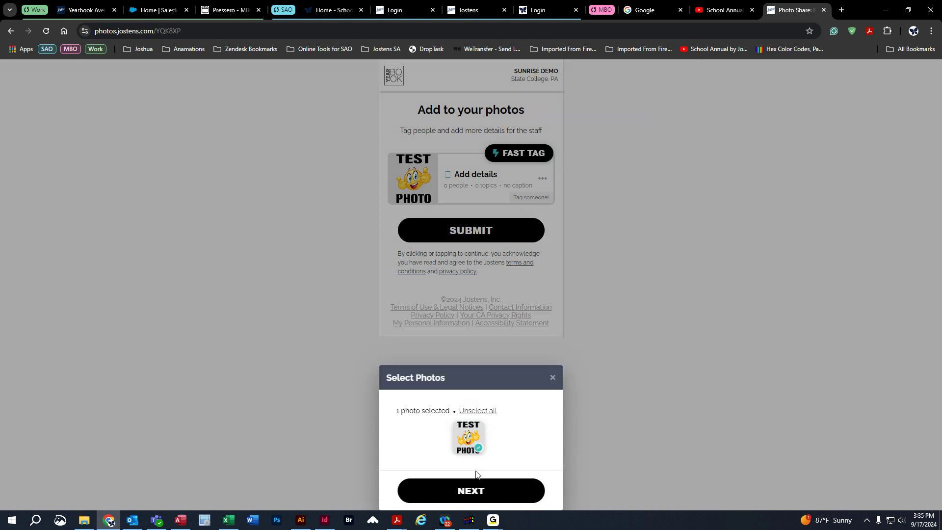
{"action": "left_click", "coordinate": [469, 491]}
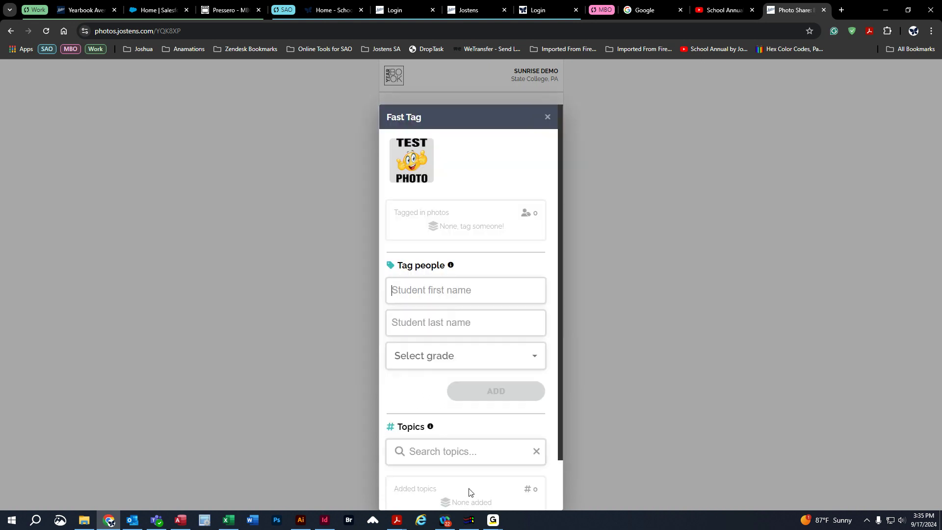
{"action": "left_click", "coordinate": [434, 288]}
{"action": "type", "text": "Tes"}
{"action": "type", "text": "St"}
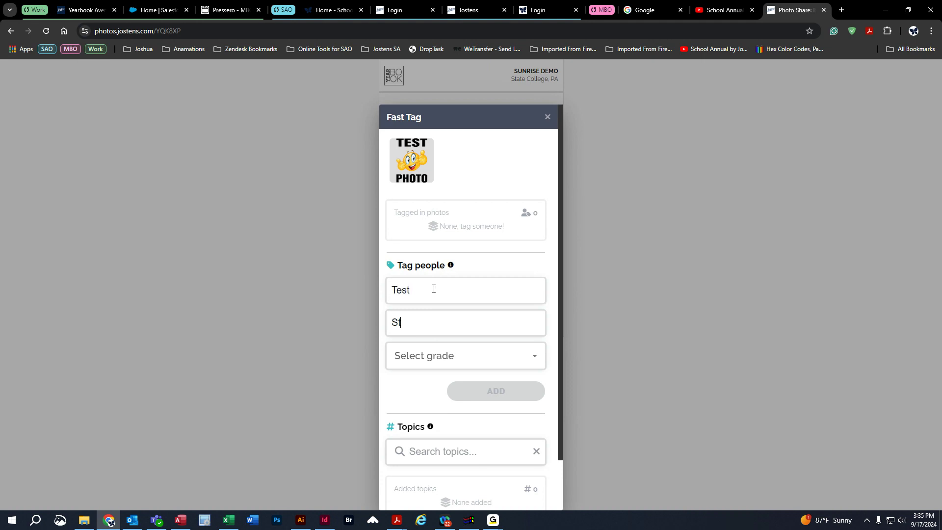
{"action": "type", "text": "udent"}
{"action": "left_click", "coordinate": [438, 355]}
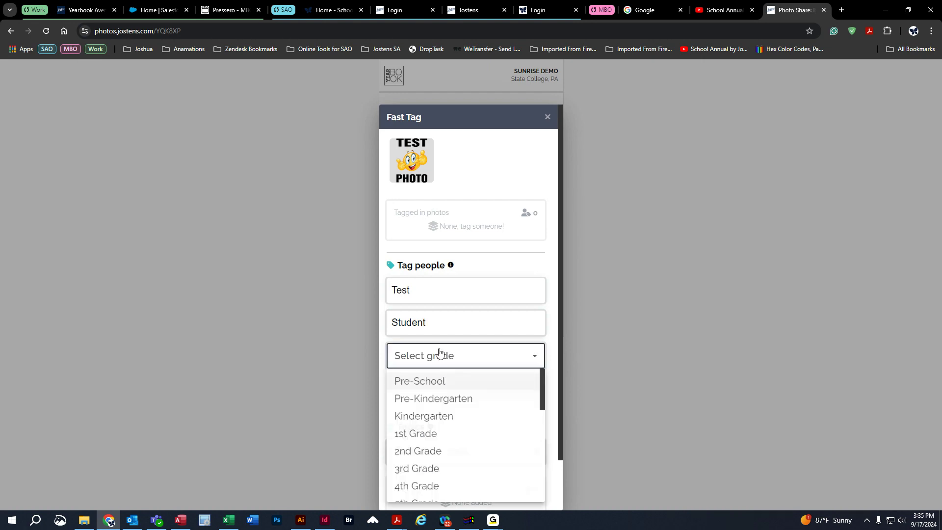
{"action": "left_click", "coordinate": [432, 440]}
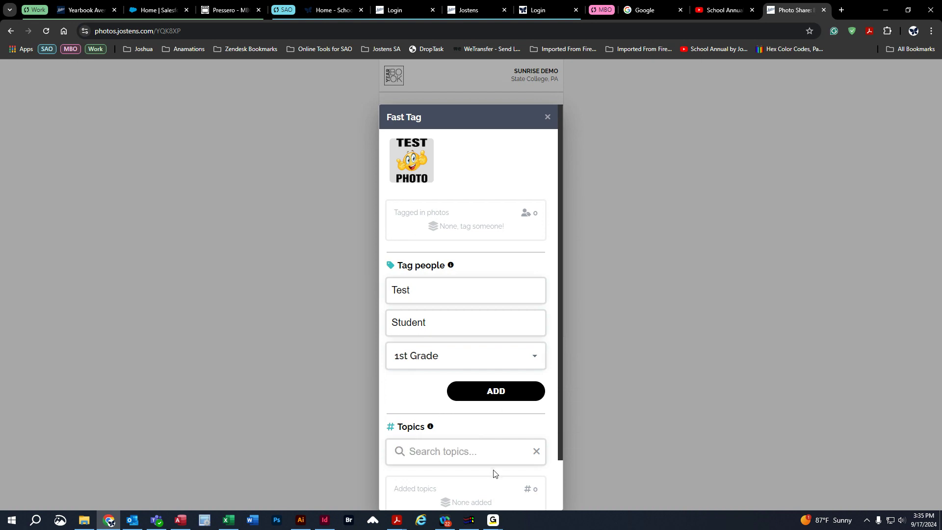
Add the Field Day topic to the photo, then add and confirm the entered 1st Grade student as a tag.
{"action": "scroll", "coordinate": [499, 473], "scroll_direction": "down", "scroll_amount": 2}
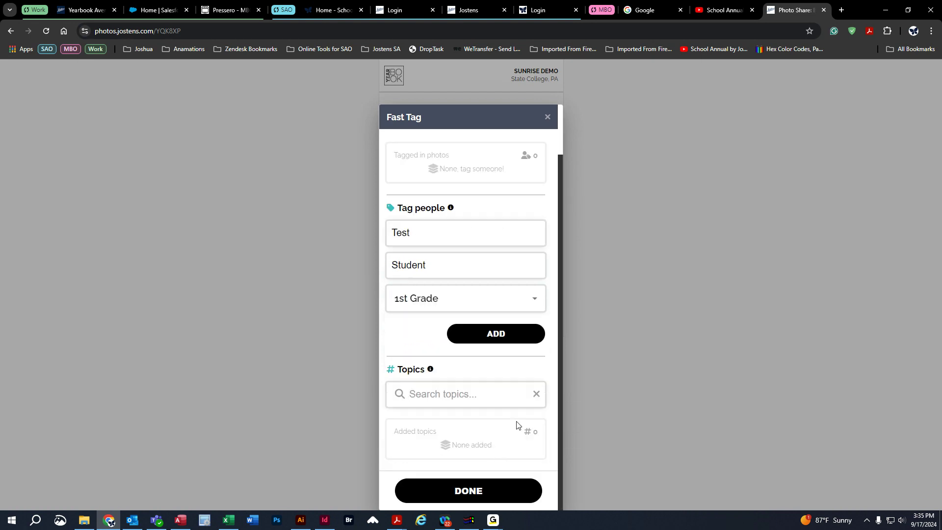
{"action": "type", "text": "Fiel"}
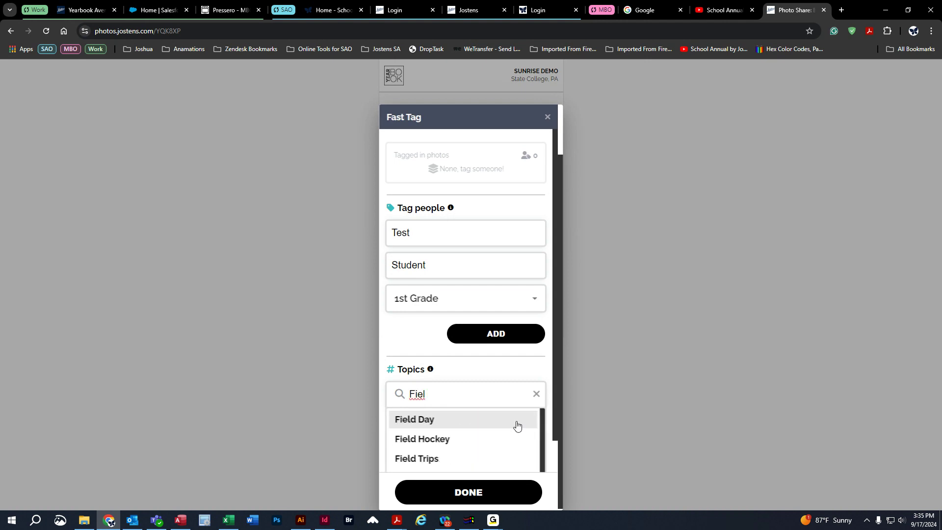
{"action": "left_click", "coordinate": [421, 420]}
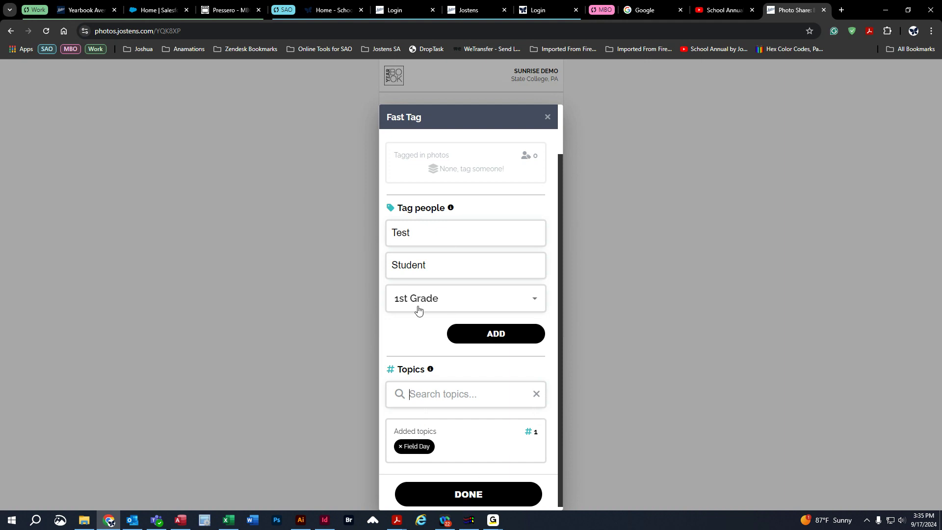
{"action": "left_click", "coordinate": [502, 336]}
{"action": "left_click", "coordinate": [477, 482]}
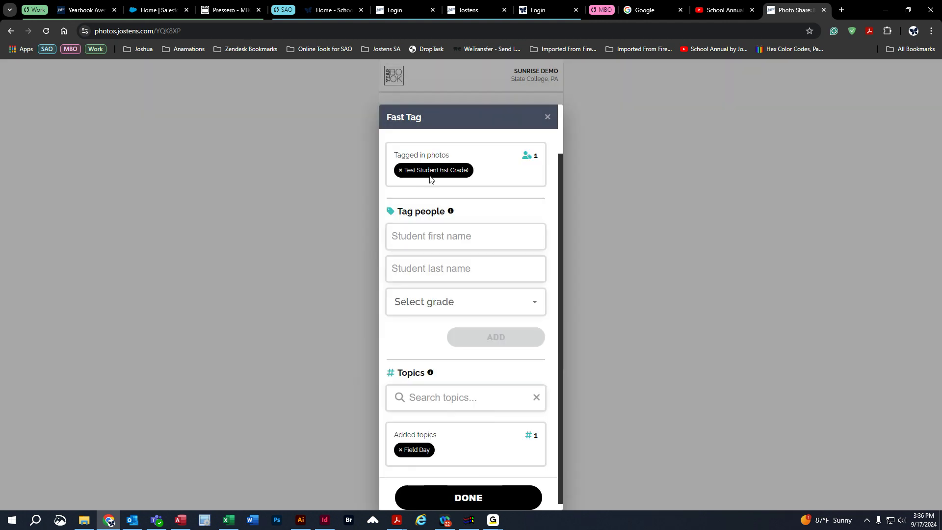
Tag a second student from 1st Grade in the photo, confirm the student info and finish Fast Tag.
{"action": "left_click", "coordinate": [442, 240]}
{"action": "type", "text": "Test"}
{"action": "key", "text": "Tab"}
{"action": "type", "text": "Person"}
{"action": "left_click", "coordinate": [429, 299]}
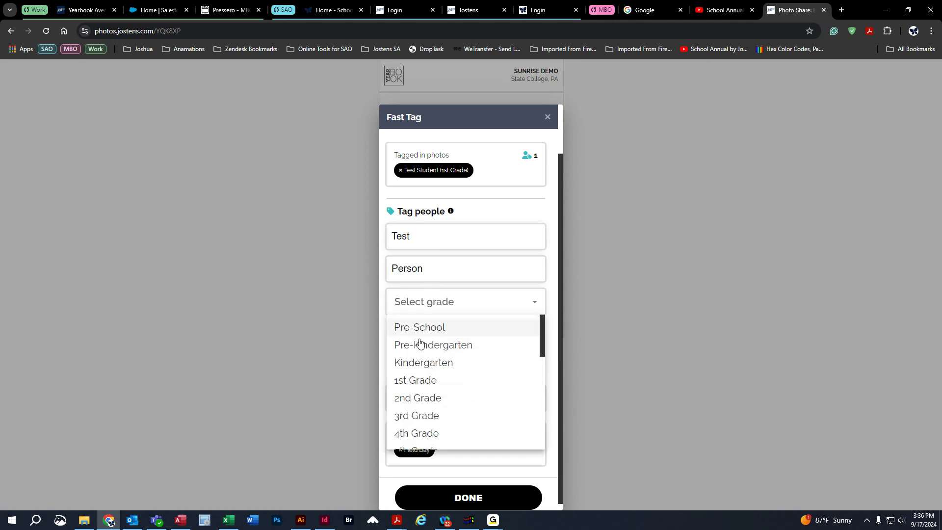
{"action": "left_click", "coordinate": [419, 379]}
{"action": "left_click", "coordinate": [496, 336]}
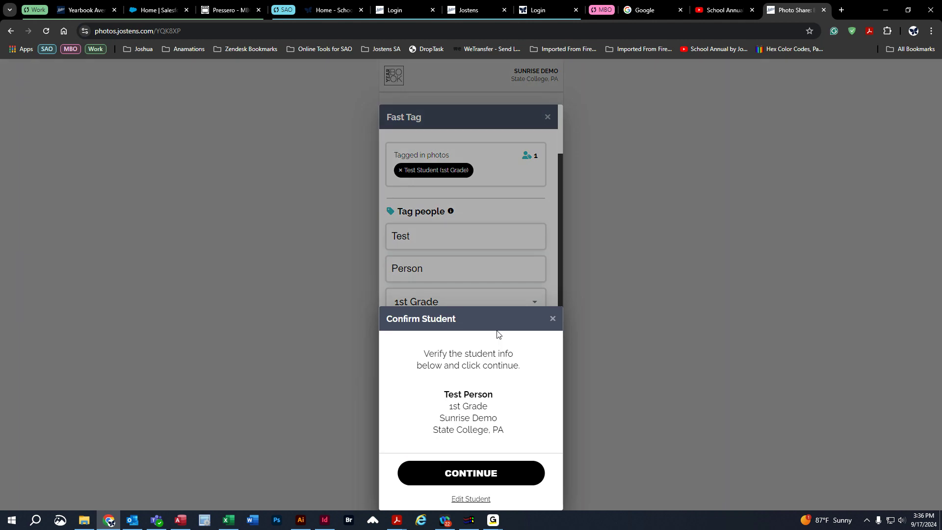
{"action": "left_click", "coordinate": [489, 482]}
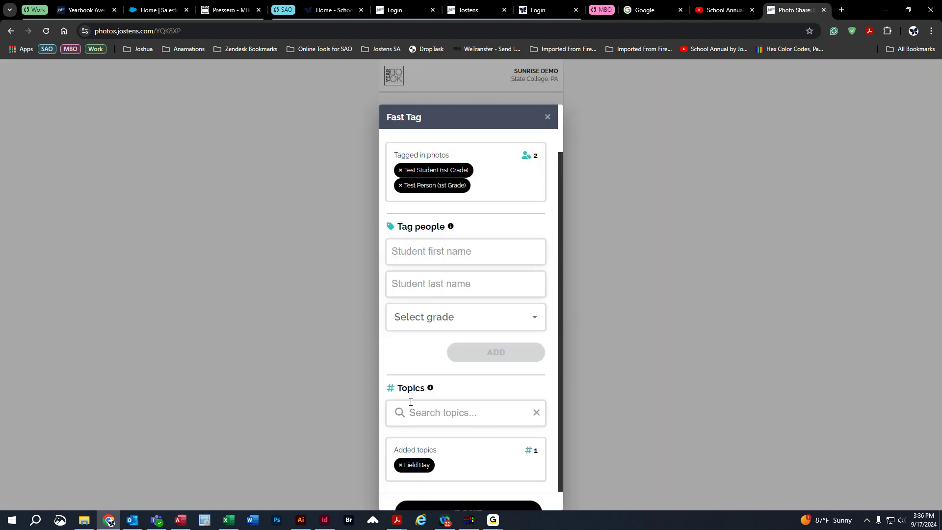
{"action": "scroll", "coordinate": [505, 488], "scroll_direction": "down", "scroll_amount": 1}
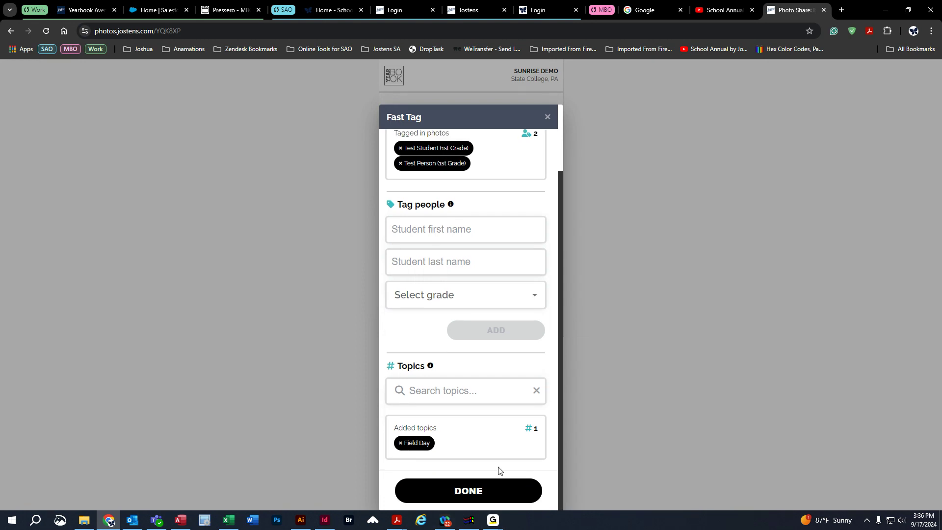
{"action": "left_click", "coordinate": [470, 493]}
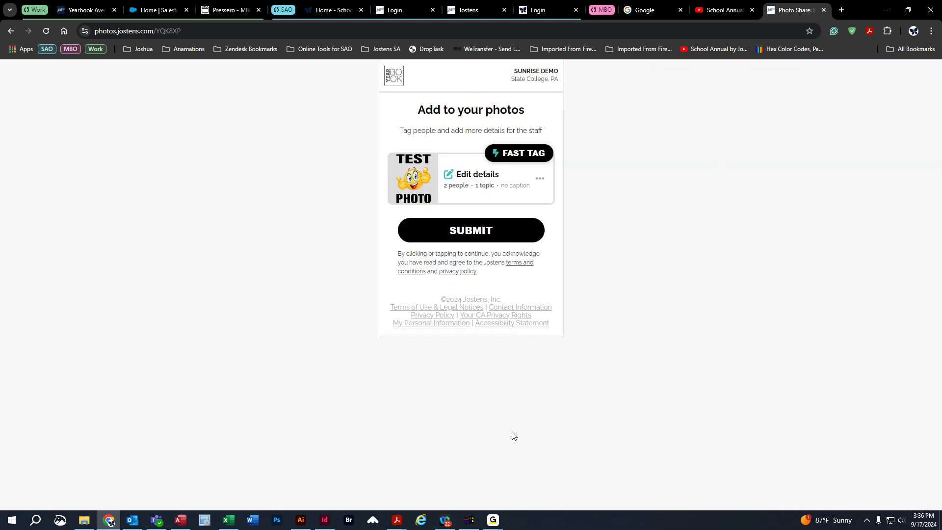
Check the test photo's details, close them and submit the tagged photo to the yearbook staff.
{"action": "left_click", "coordinate": [486, 188]}
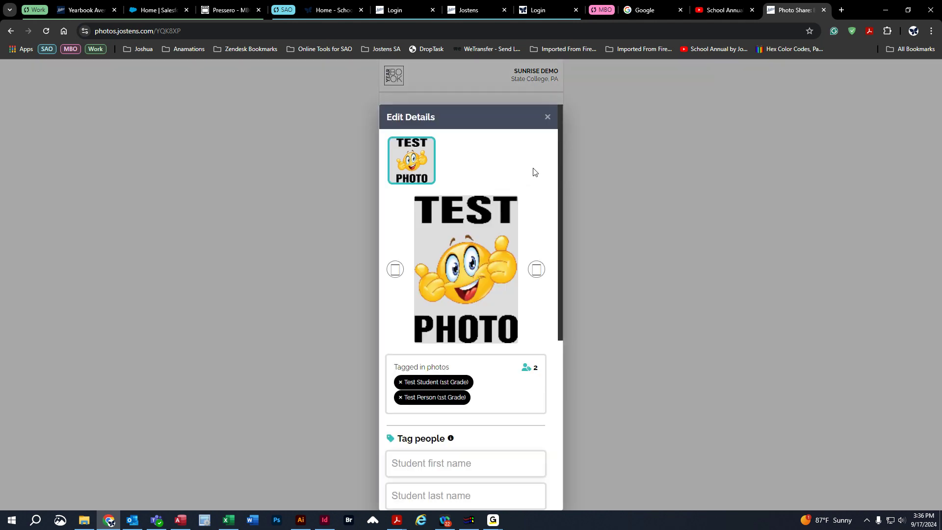
{"action": "left_click", "coordinate": [548, 116]}
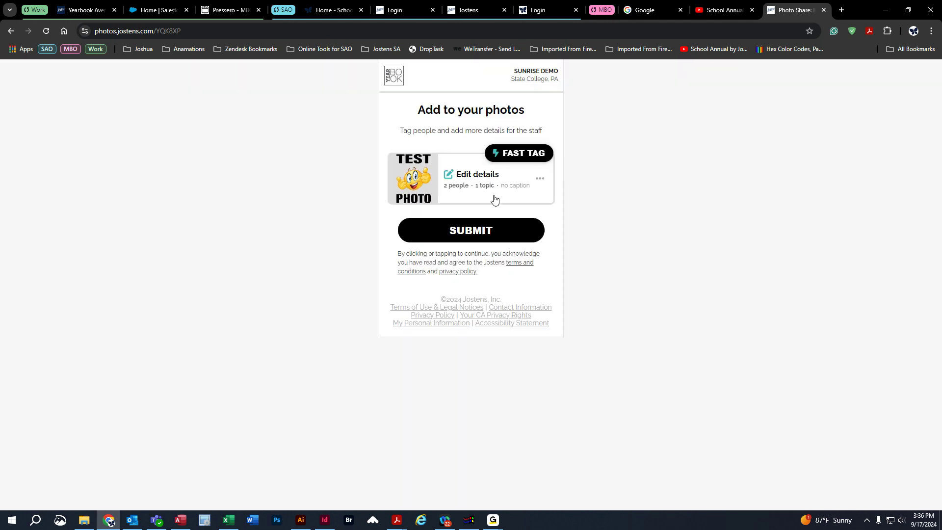
{"action": "left_click", "coordinate": [472, 232]}
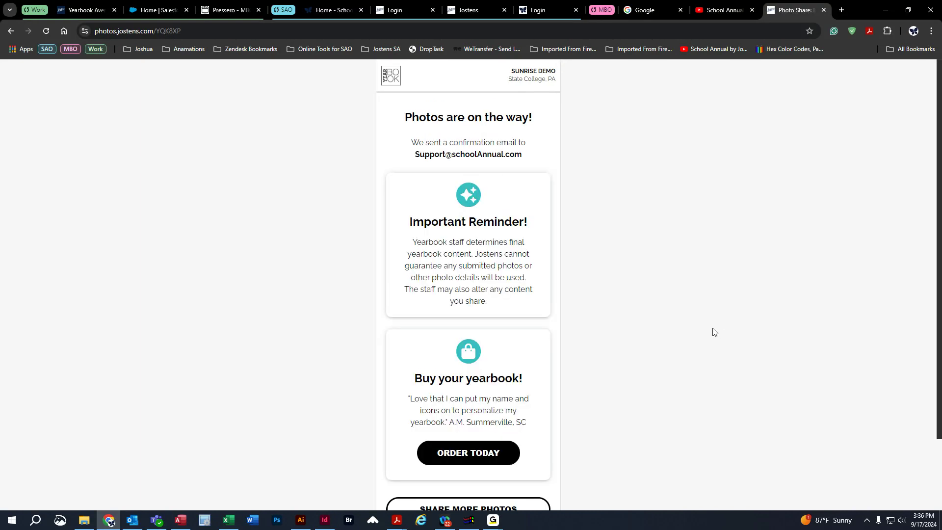
Look over the photo submission confirmation page and return to the sharing options to share more photos.
{"action": "scroll", "coordinate": [519, 403], "scroll_direction": "down", "scroll_amount": 2}
{"action": "scroll", "coordinate": [652, 390], "scroll_direction": "up", "scroll_amount": 1}
{"action": "scroll", "coordinate": [648, 385], "scroll_direction": "up", "scroll_amount": 1}
{"action": "scroll", "coordinate": [490, 294], "scroll_direction": "down", "scroll_amount": 2}
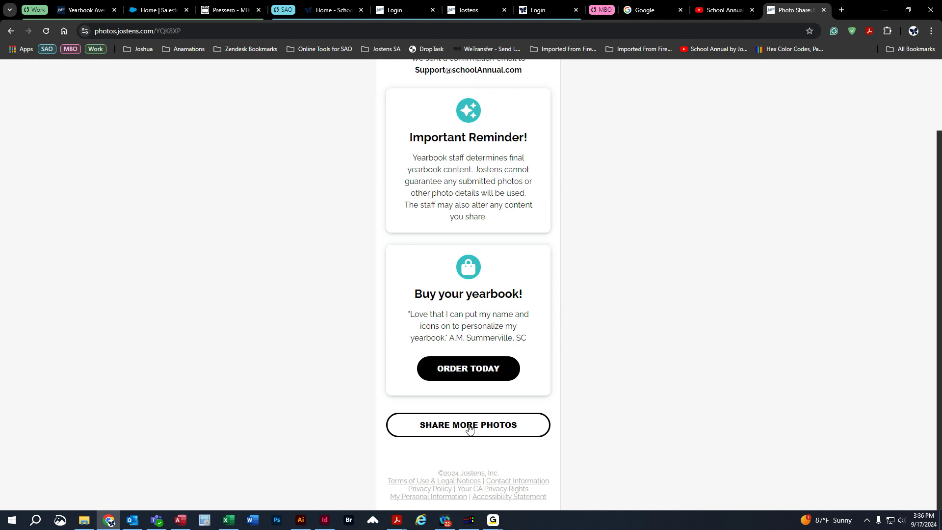
{"action": "left_click", "coordinate": [485, 435]}
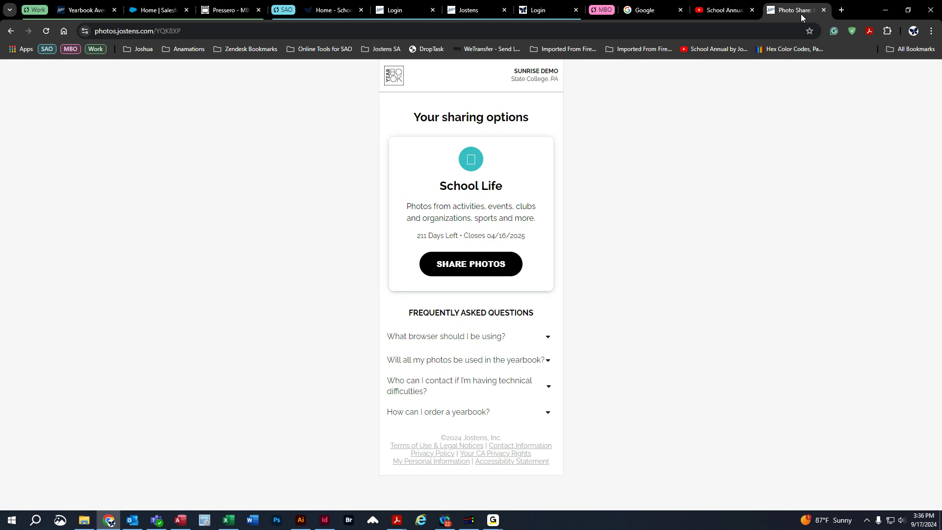
Close the Photo Share tab and log in to the 2025 demo yearbook job as Consultant from Ops Login.
{"action": "key", "text": "ctrl+w"}
{"action": "left_click", "coordinate": [88, 10]}
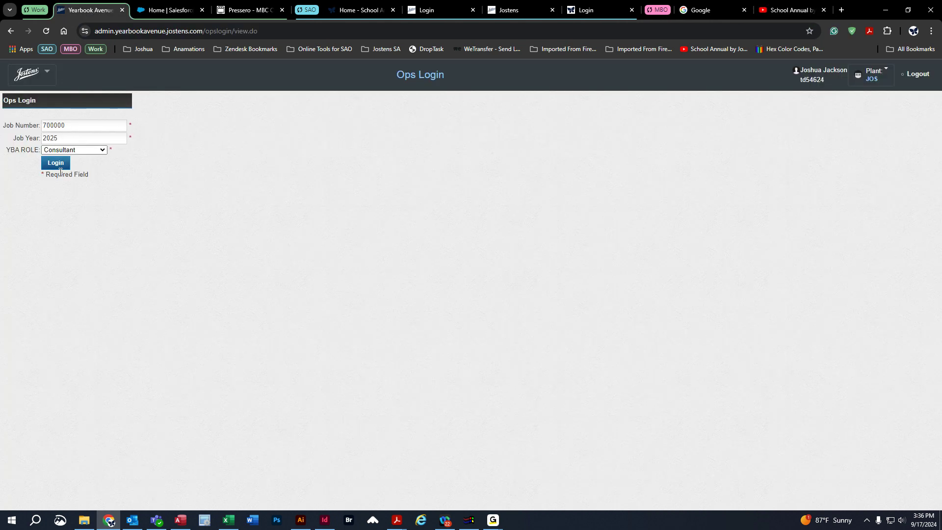
{"action": "left_click", "coordinate": [54, 162]}
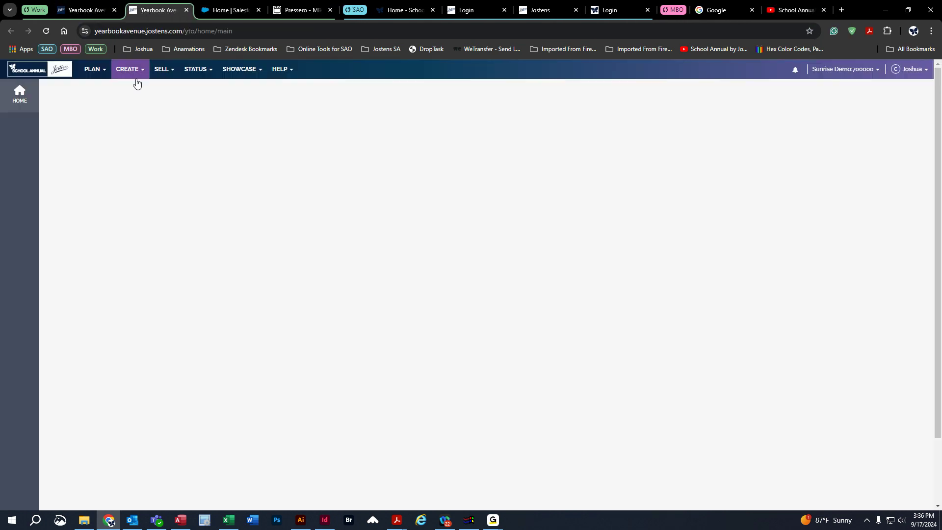
Open the Image Library and look through the Photo Share inbox's Portraits and School Life folders for the submitted photo.
{"action": "left_click", "coordinate": [130, 69]}
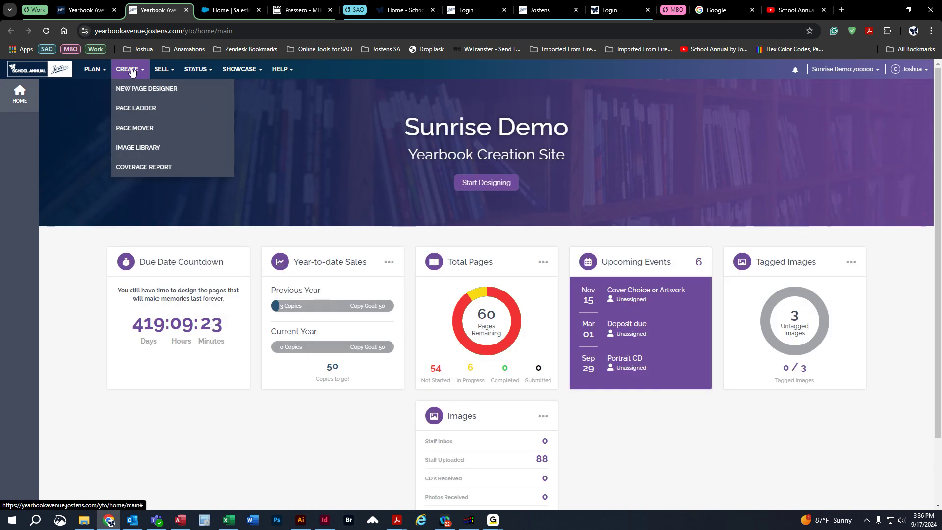
{"action": "left_click", "coordinate": [134, 151]}
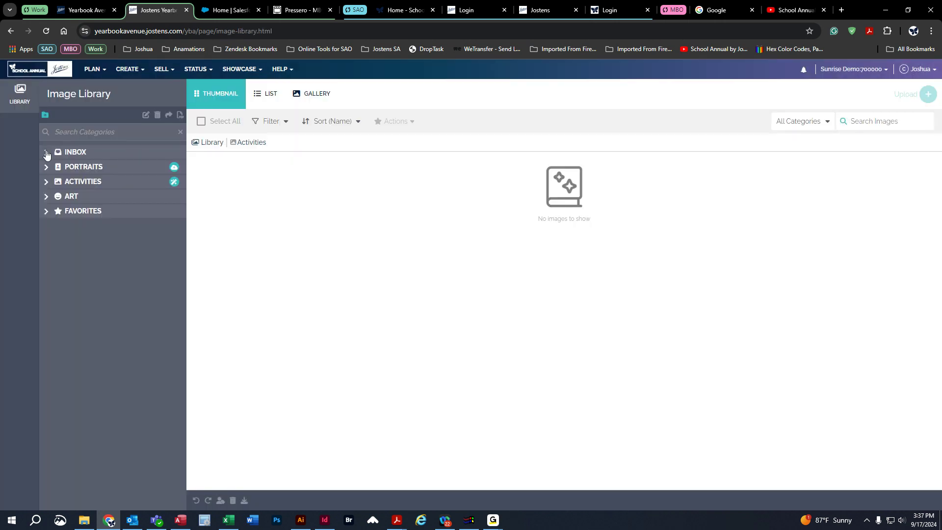
{"action": "left_click", "coordinate": [46, 154]}
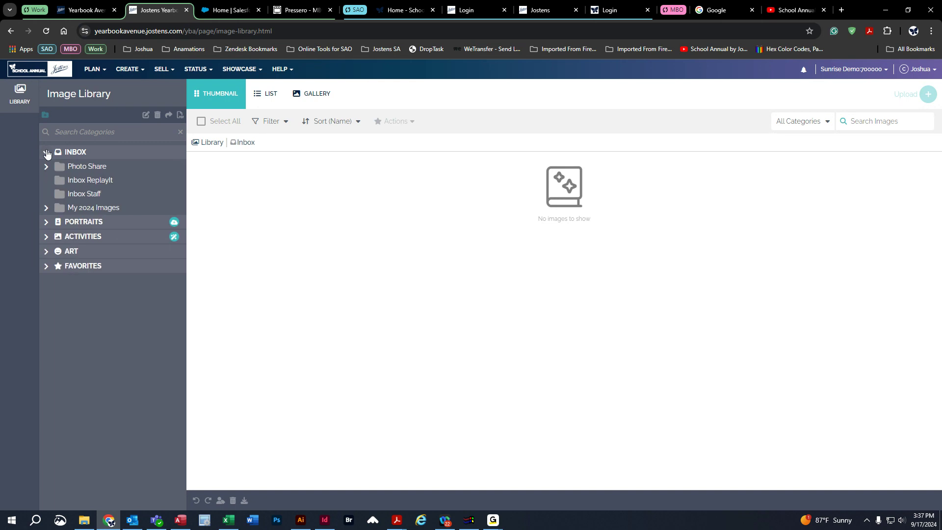
{"action": "left_click", "coordinate": [86, 170]}
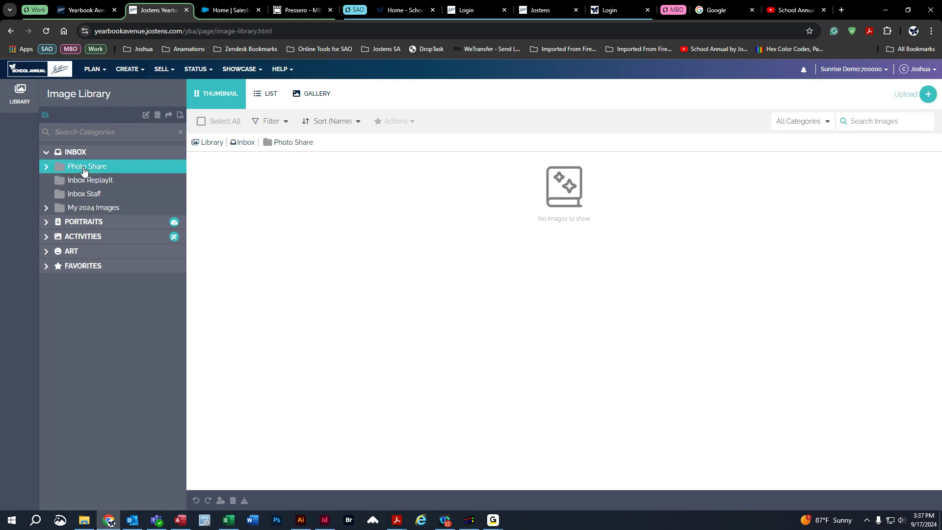
{"action": "left_click", "coordinate": [46, 168]}
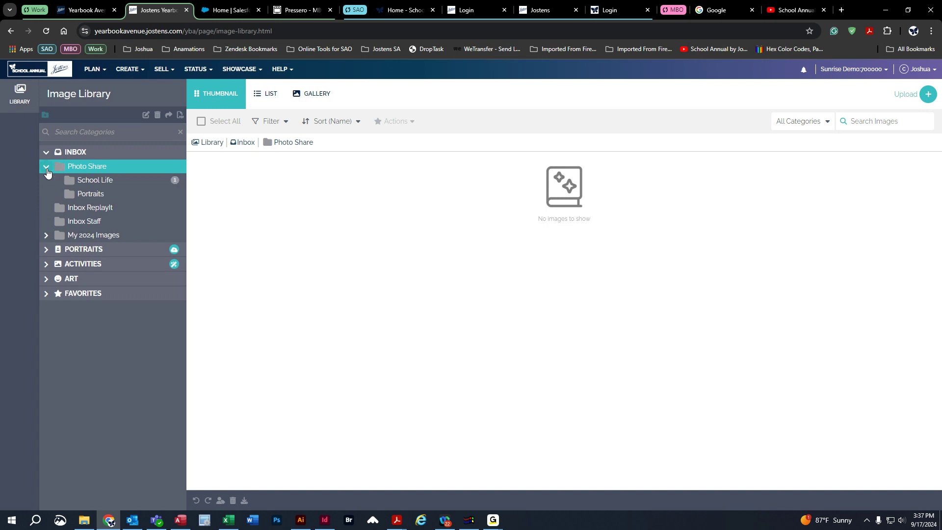
{"action": "left_click", "coordinate": [96, 195]}
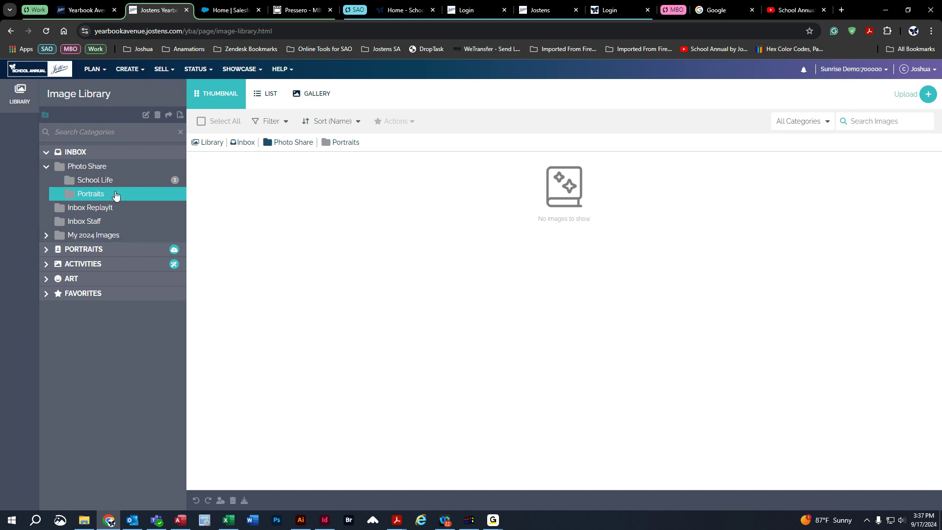
{"action": "left_click", "coordinate": [86, 184]}
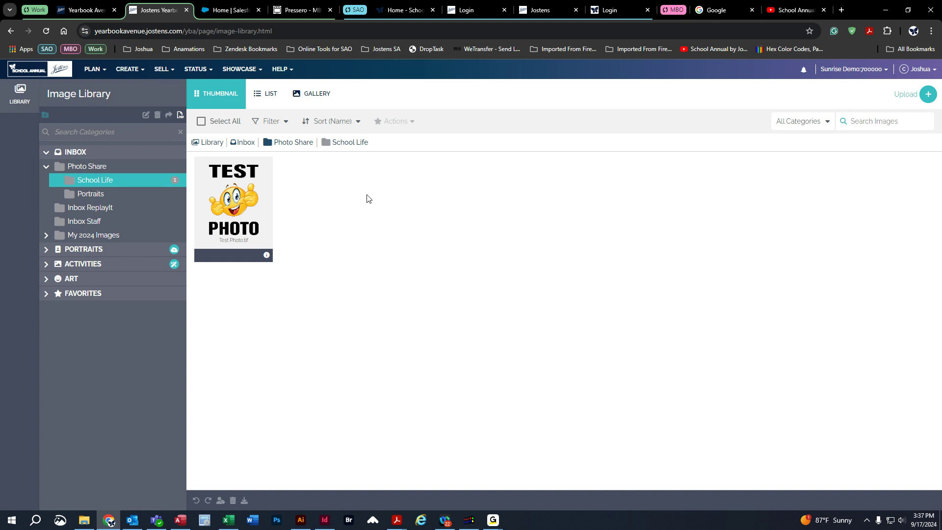
Review the test photo's image details, including its suggested tags and source info, and close the details.
{"action": "left_click", "coordinate": [267, 255]}
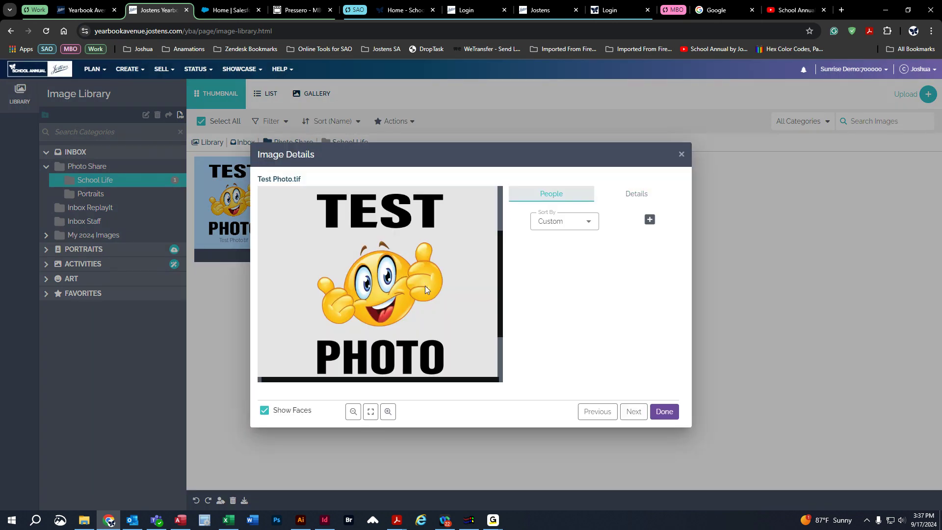
{"action": "left_click", "coordinate": [635, 193]}
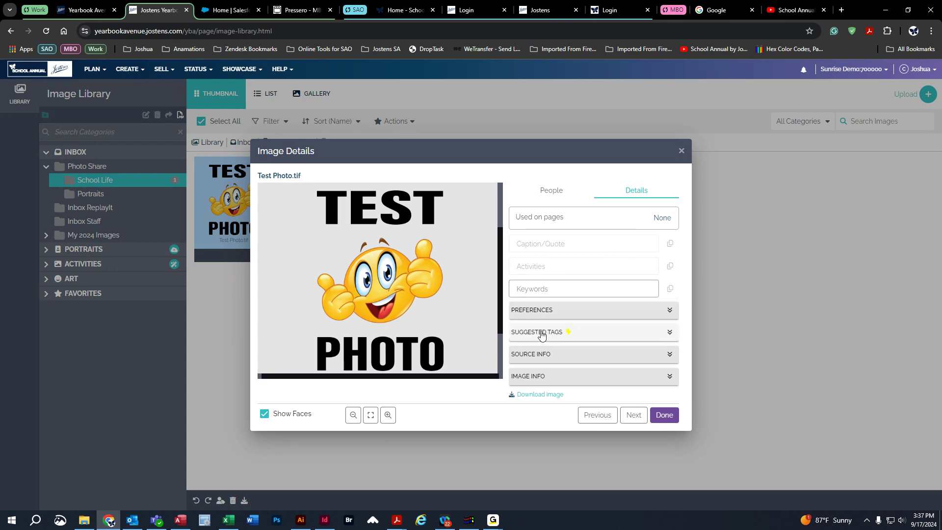
{"action": "left_click", "coordinate": [563, 333]}
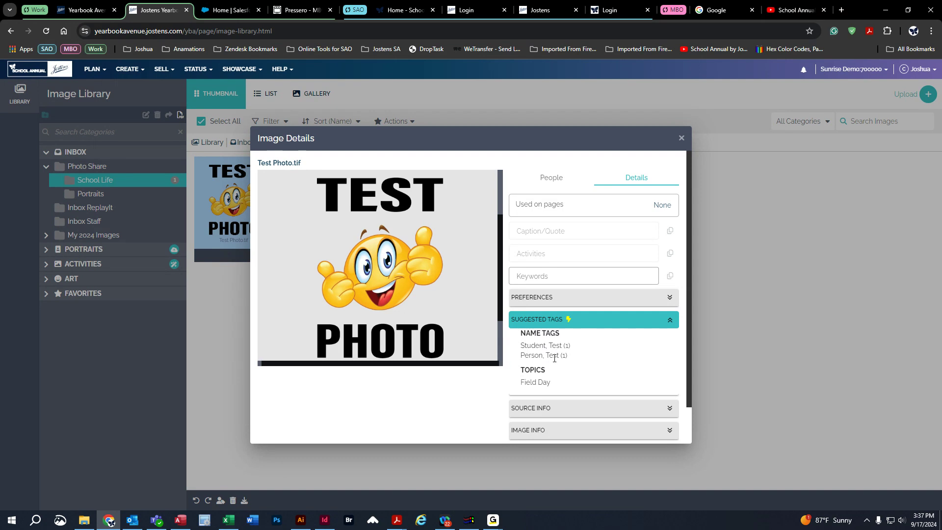
{"action": "left_click", "coordinate": [571, 322]}
{"action": "left_click", "coordinate": [565, 354]}
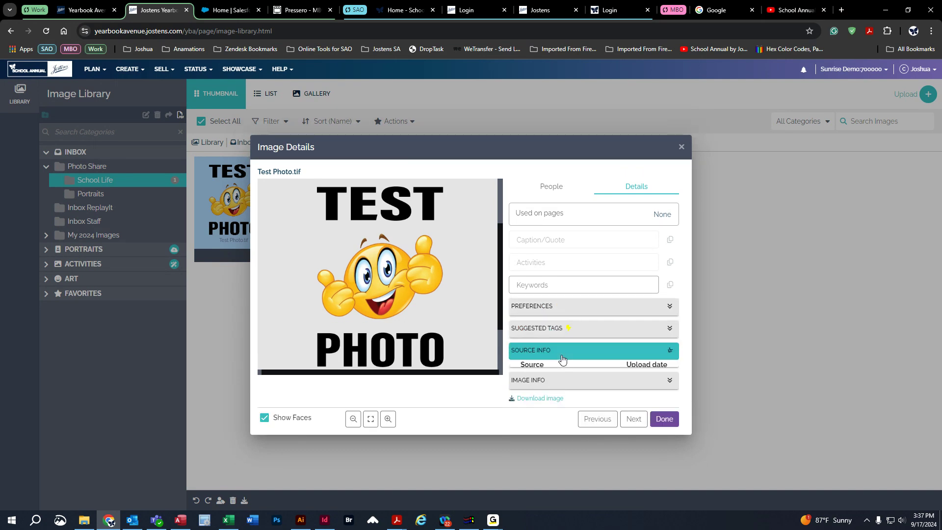
{"action": "scroll", "coordinate": [613, 355], "scroll_direction": "down", "scroll_amount": 2}
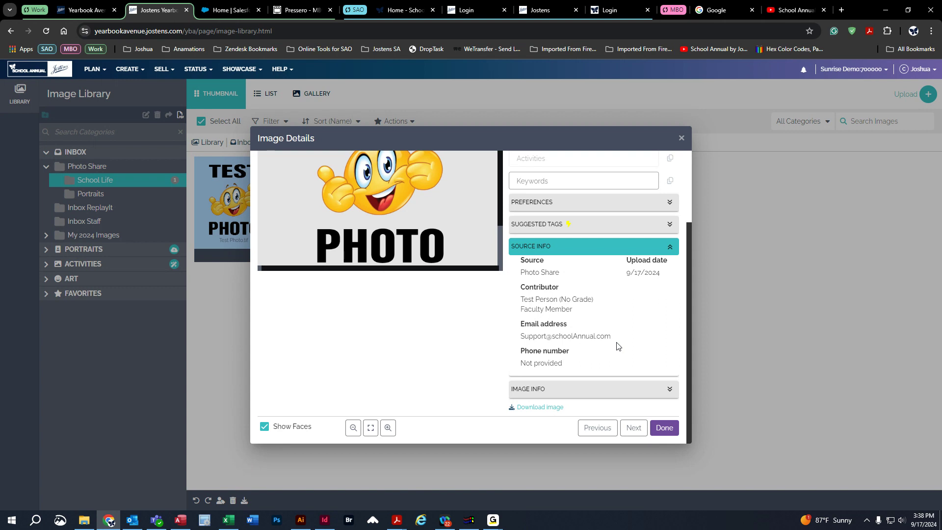
{"action": "left_click", "coordinate": [559, 247]}
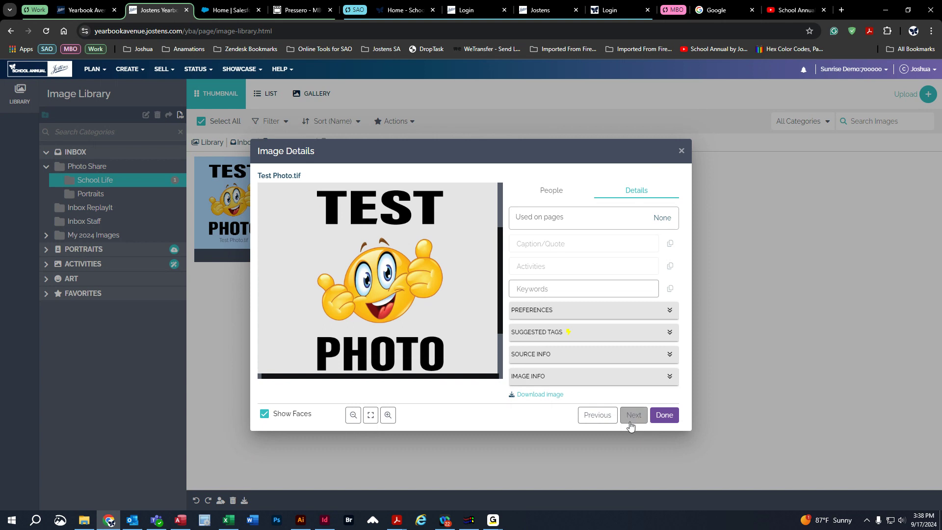
{"action": "left_click", "coordinate": [665, 415]}
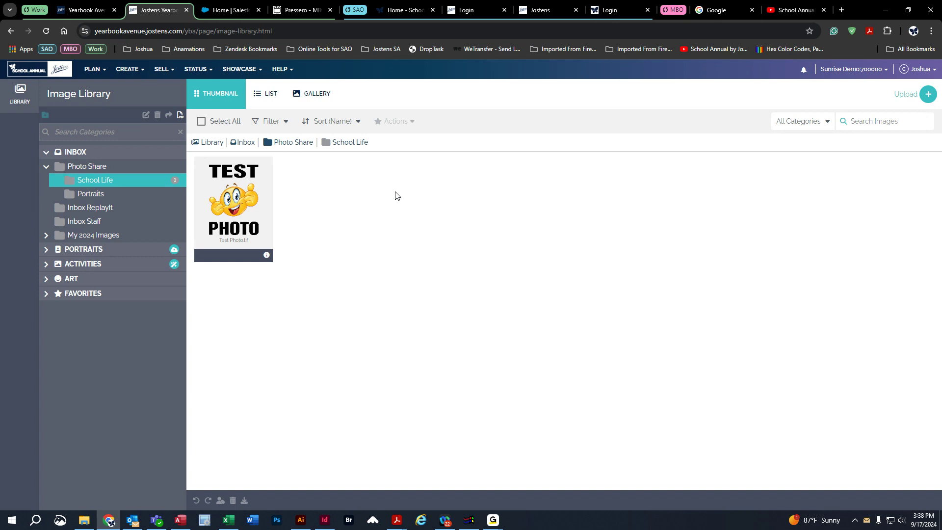
Open the ReplayIt private photo submission settings and inspect the start date calendar without picking a date.
{"action": "left_click", "coordinate": [89, 76]}
{"action": "left_click", "coordinate": [100, 208]}
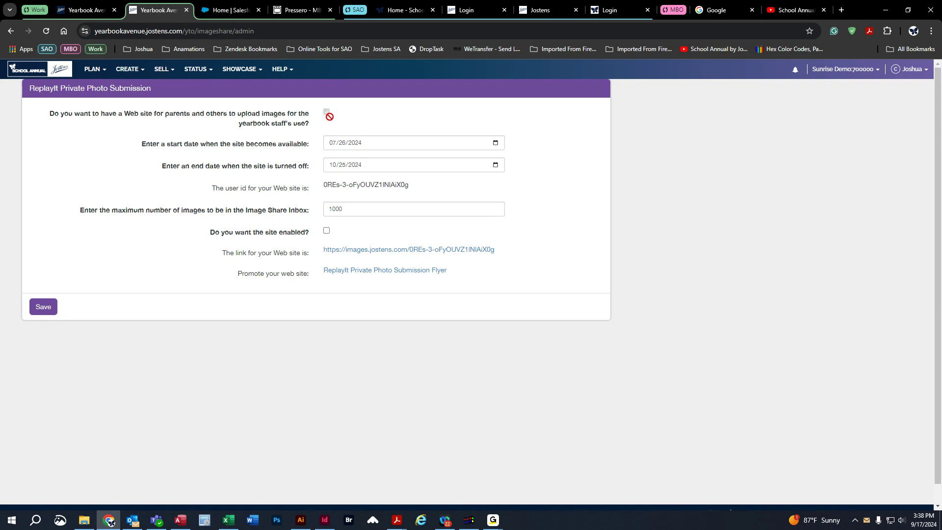
{"action": "left_click", "coordinate": [496, 145]}
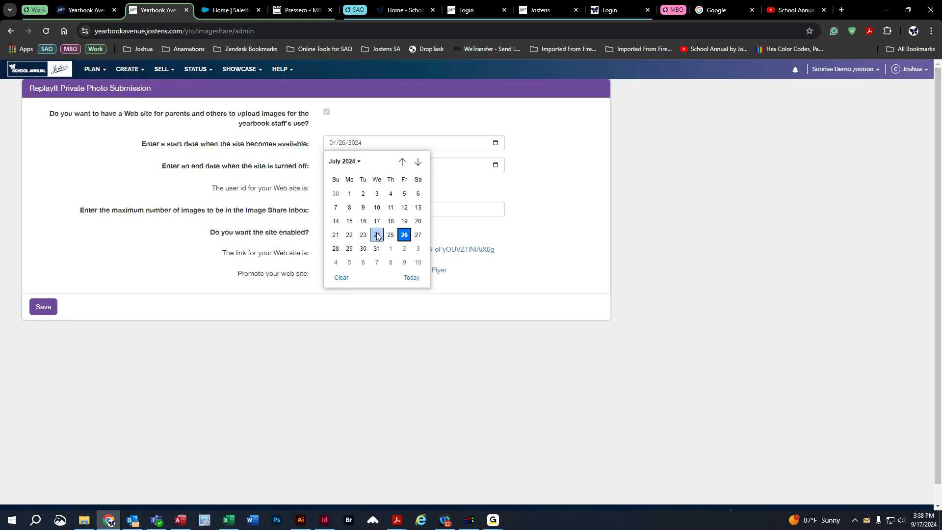
{"action": "left_click", "coordinate": [521, 213]}
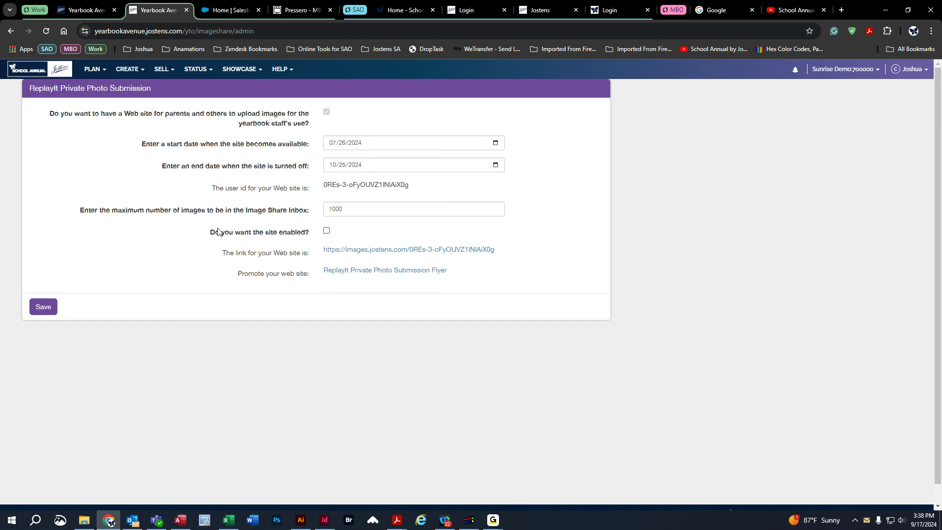
Try enabling the ReplayIt submission site, highlight its user ID, and disable the site again.
{"action": "left_click", "coordinate": [327, 231]}
{"action": "left_click_drag", "start_coordinate": [324, 184], "coordinate": [418, 186]}
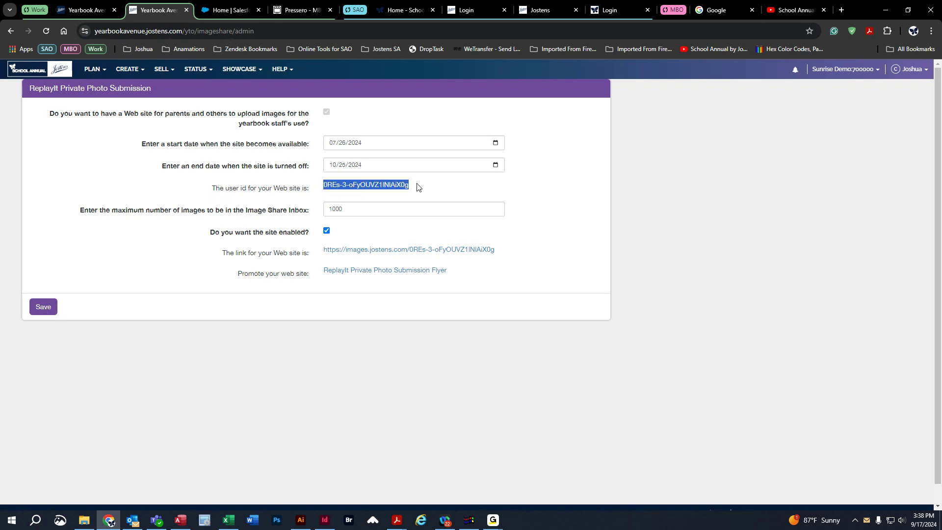
{"action": "left_click", "coordinate": [425, 187]}
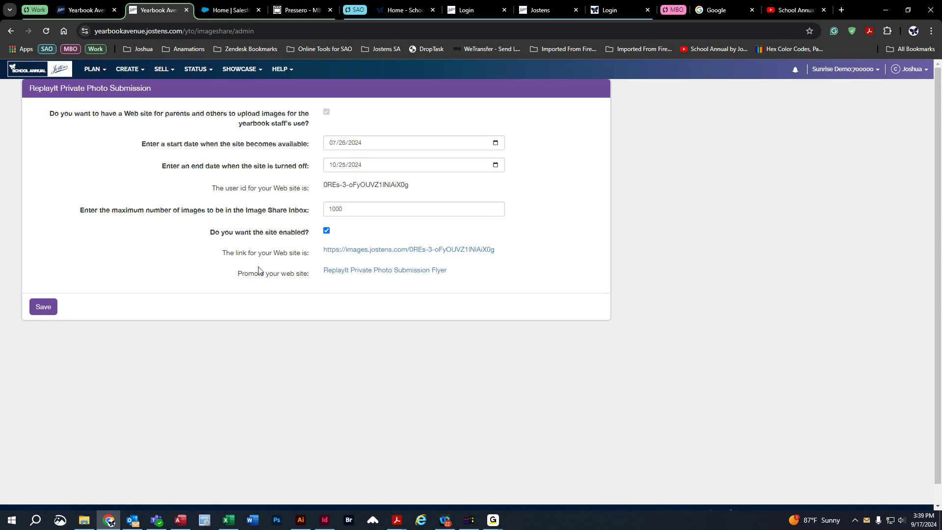
{"action": "left_click", "coordinate": [327, 231]}
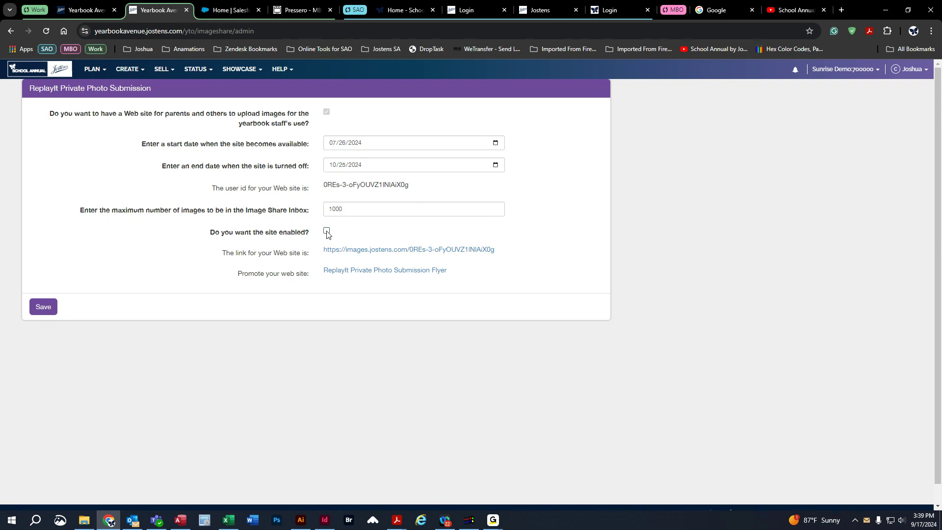
Reopen the Image Library from the home page, view the portraits in the first class folder, and collapse the Portraits category.
{"action": "left_click", "coordinate": [59, 74]}
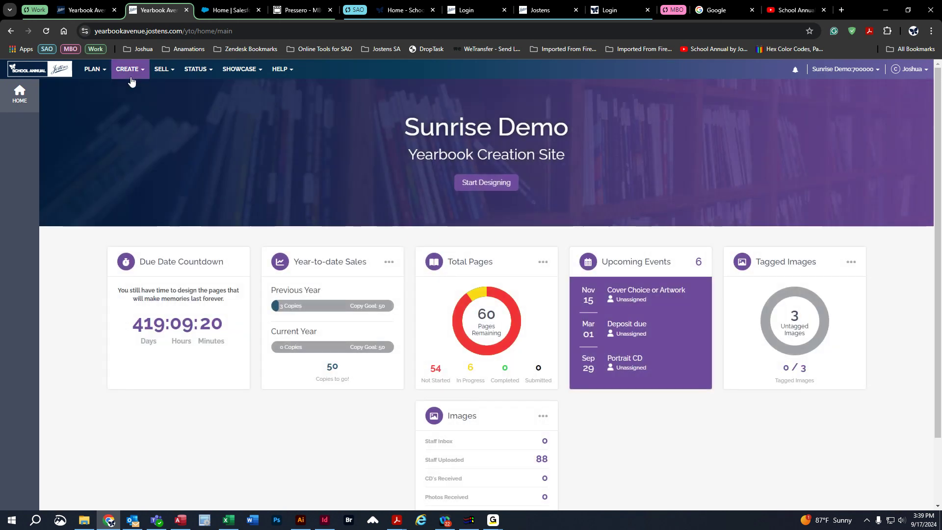
{"action": "left_click", "coordinate": [131, 78]}
{"action": "left_click", "coordinate": [133, 147]}
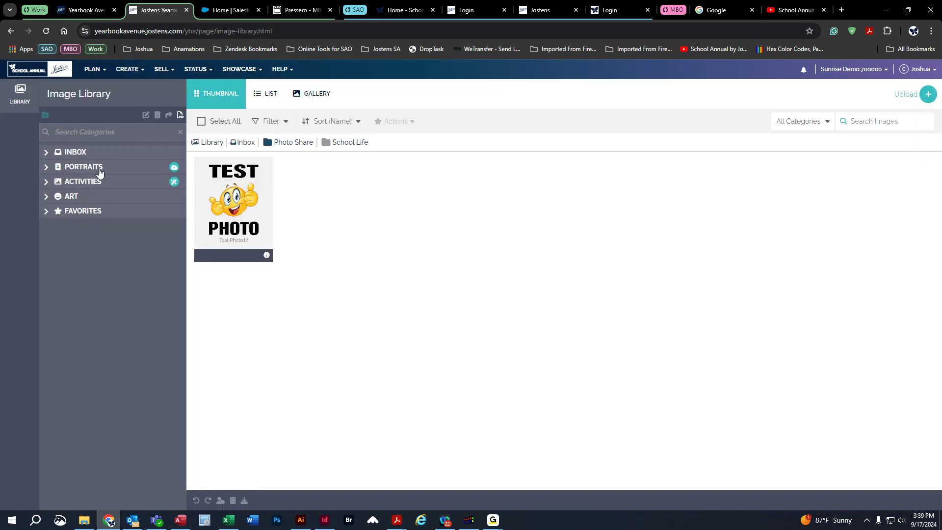
{"action": "left_click", "coordinate": [57, 168]}
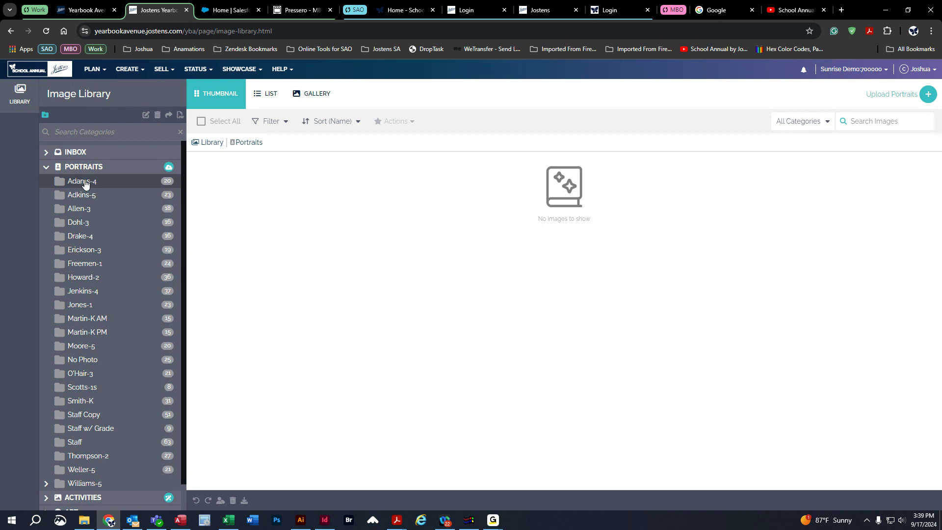
{"action": "left_click", "coordinate": [81, 182]}
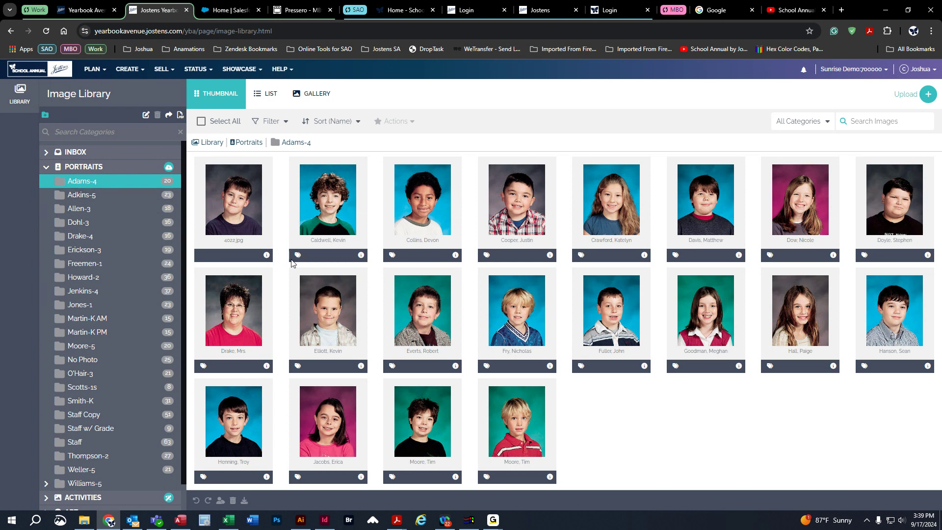
{"action": "mouse_move", "coordinate": [298, 255]}
{"action": "left_click", "coordinate": [46, 167]}
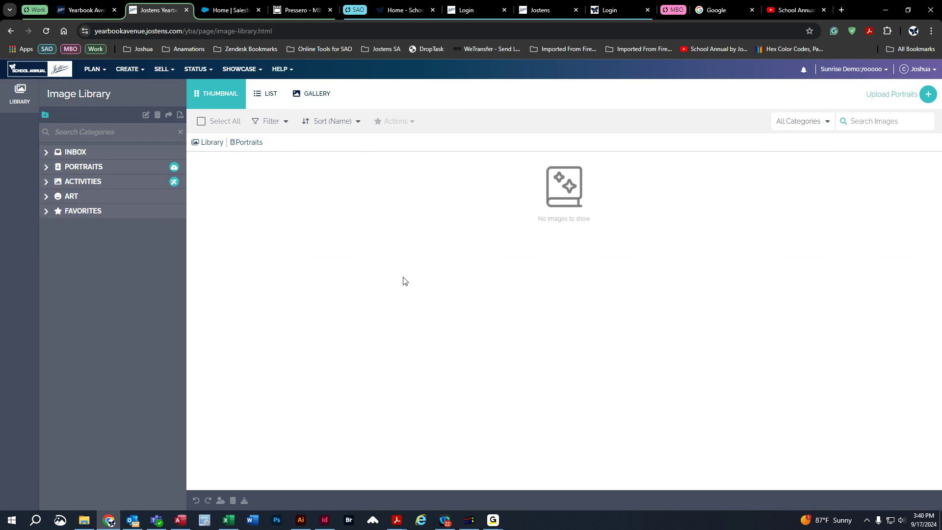
Return to the yearbook home page and open the Image Library once more.
{"action": "left_click", "coordinate": [56, 69]}
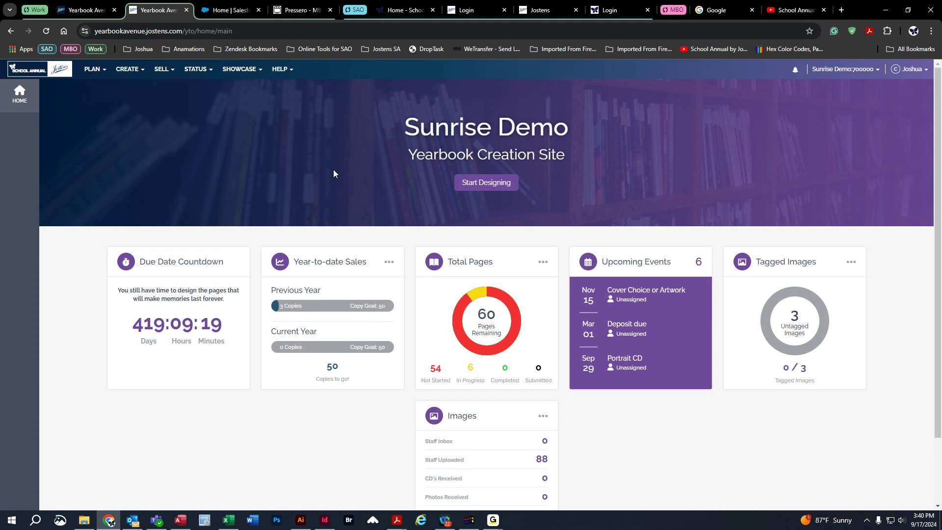
{"action": "left_click", "coordinate": [127, 68]}
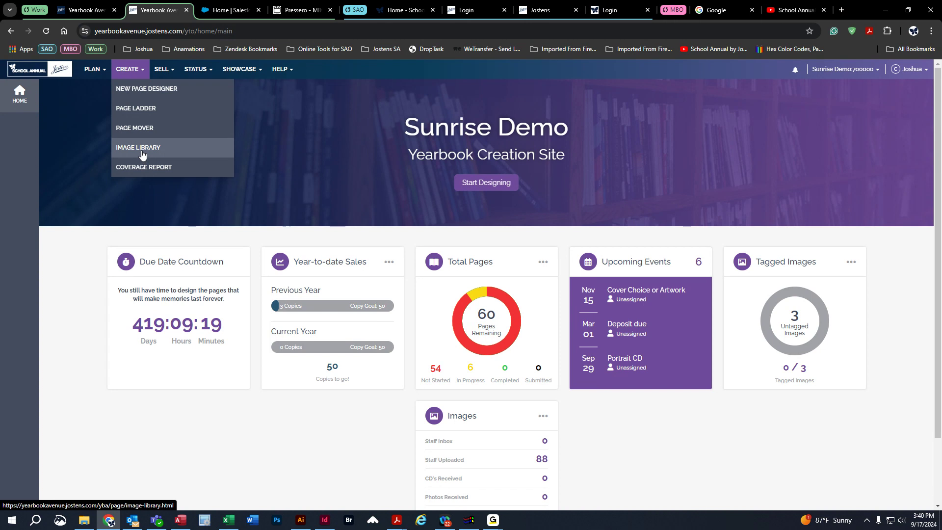
{"action": "left_click", "coordinate": [142, 153]}
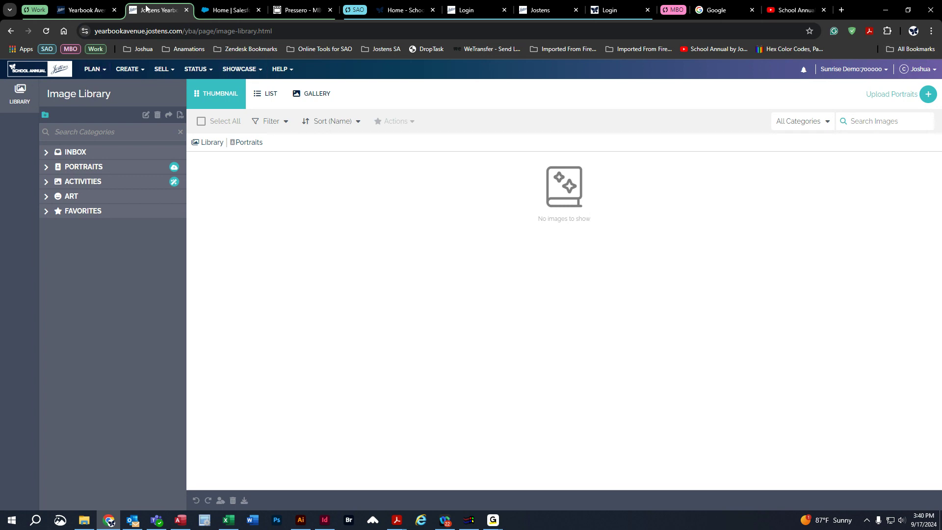
Close the Consultant session and log in to the 2025 demo job from Ops Login with the Adviser role.
{"action": "left_click", "coordinate": [187, 10]}
{"action": "left_click", "coordinate": [83, 150]}
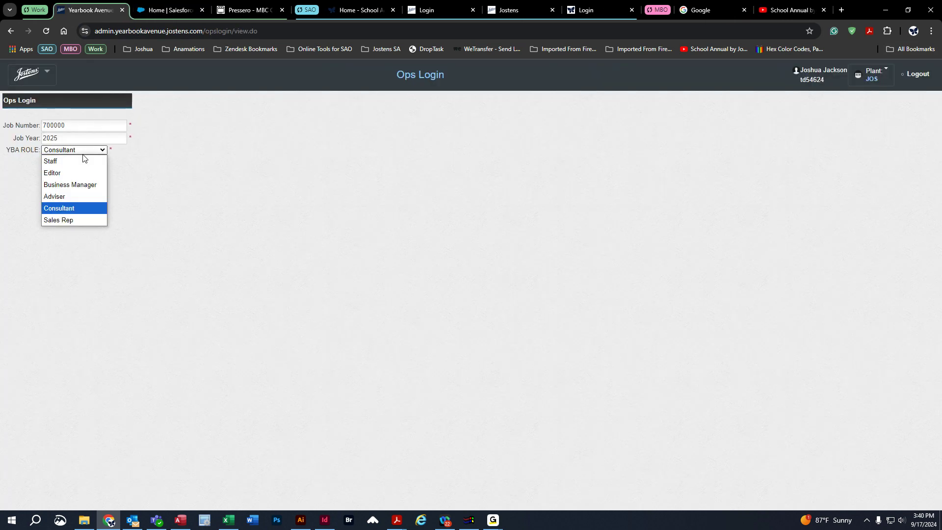
{"action": "left_click", "coordinate": [83, 196]}
{"action": "left_click", "coordinate": [55, 162]}
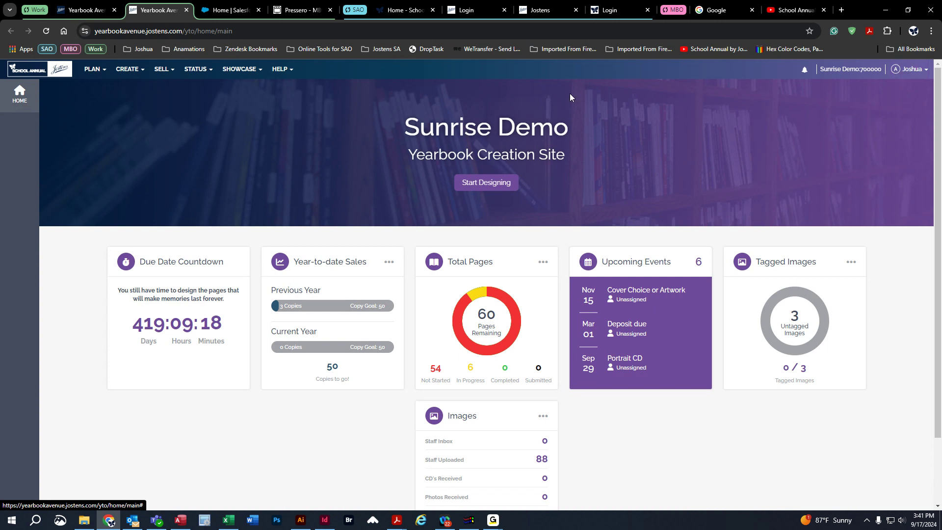
Close the Adviser session's tab and highlight the job number on the Ops Login form.
{"action": "middle_click", "coordinate": [154, 13]}
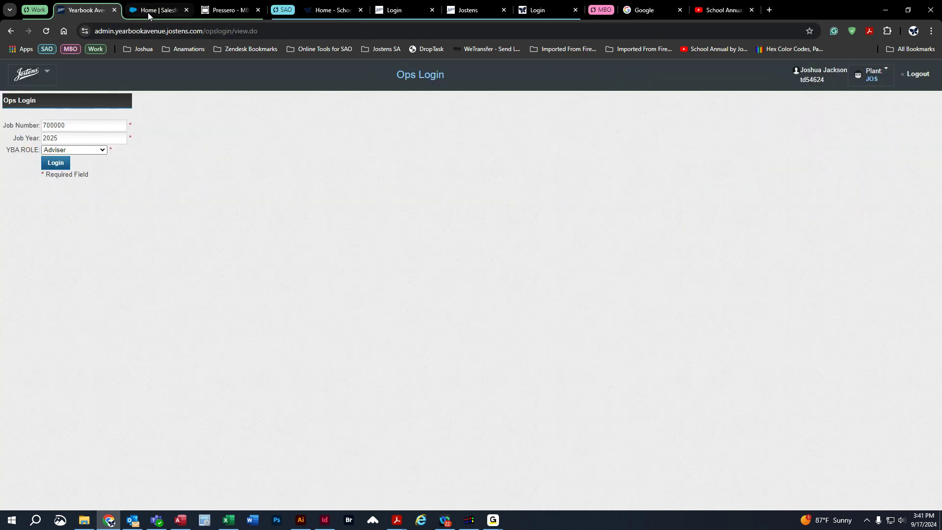
{"action": "left_click", "coordinate": [66, 124]}
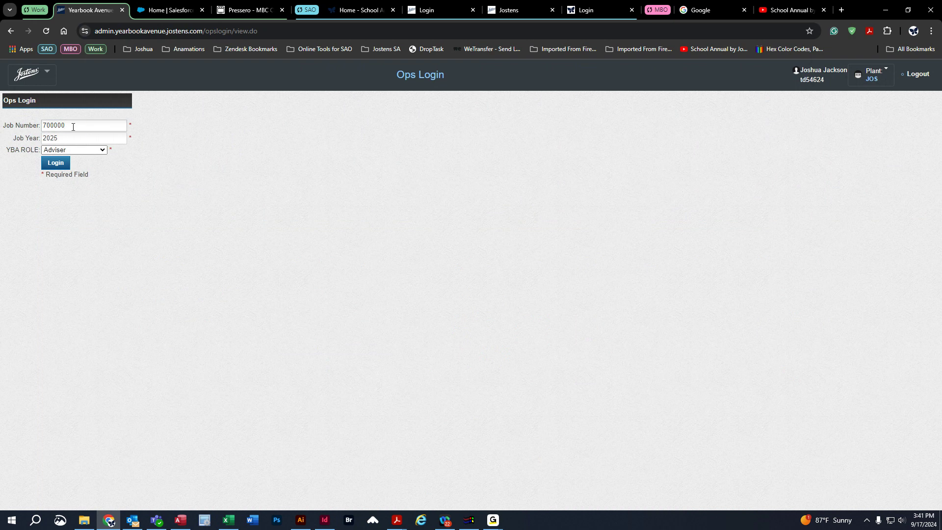
{"action": "left_click_drag", "start_coordinate": [72, 127], "coordinate": [17, 128]}
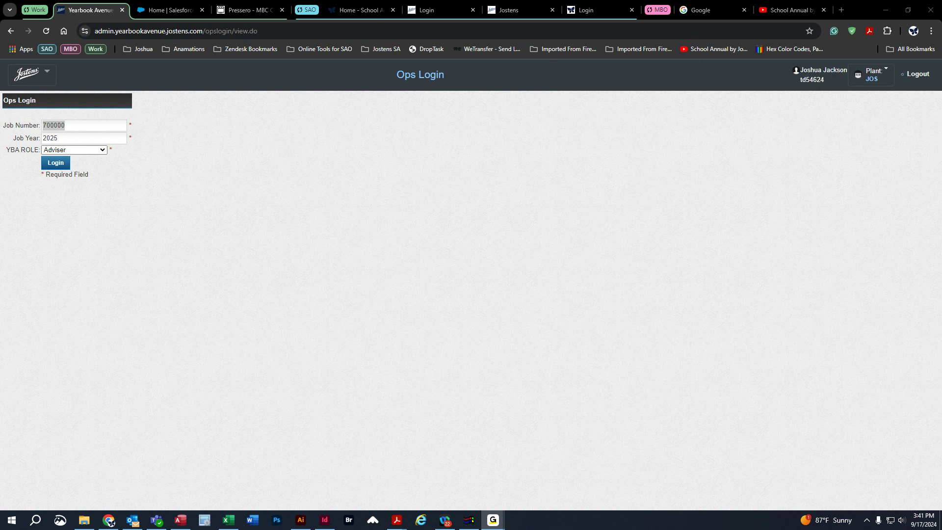
{"action": "left_click", "coordinate": [181, 305]}
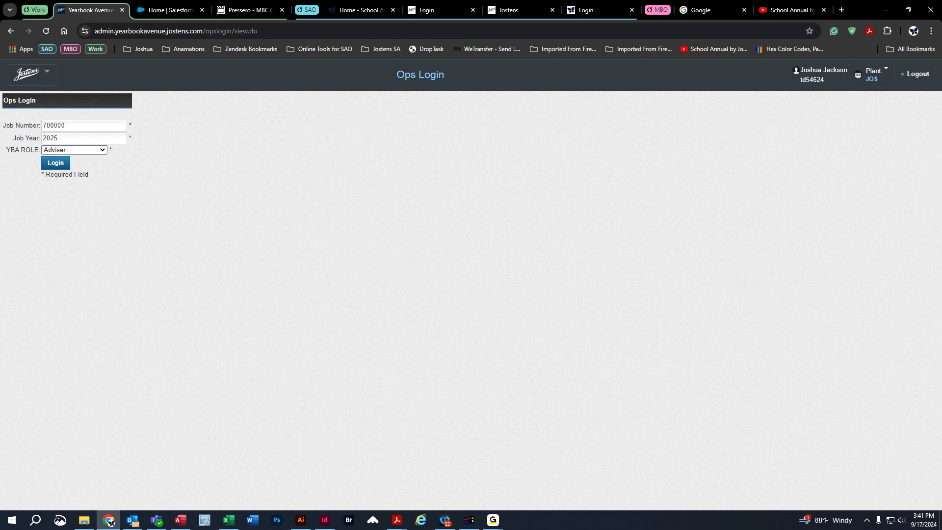
Log in to the demo job as Adviser again and open the Page Ladder.
{"action": "left_click", "coordinate": [57, 164]}
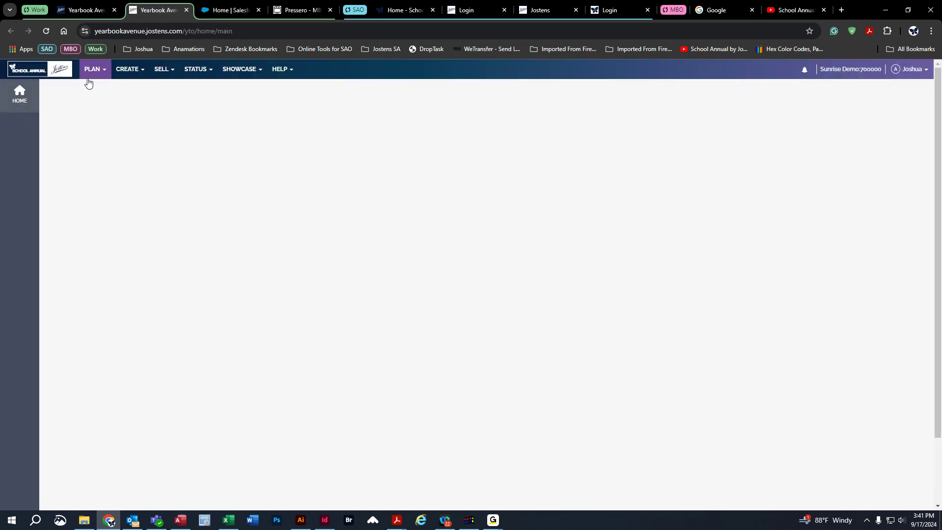
{"action": "left_click", "coordinate": [93, 74]}
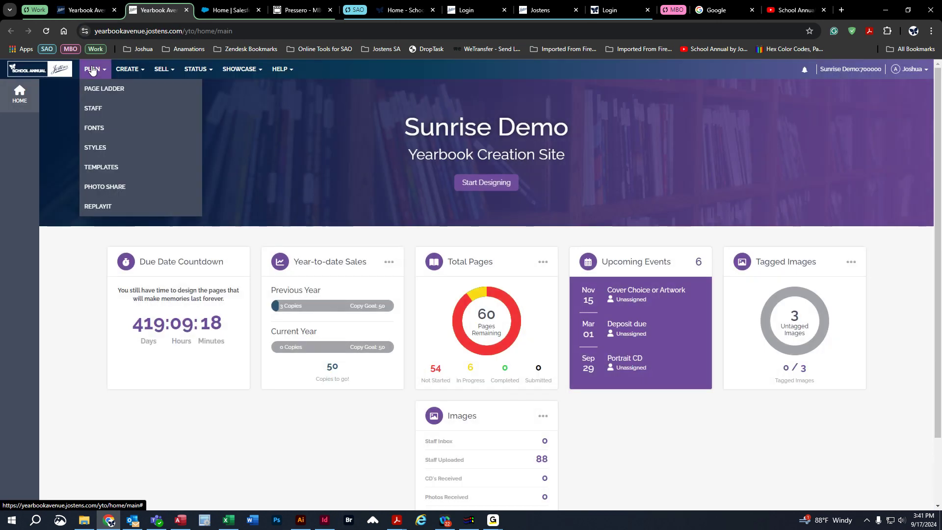
{"action": "left_click", "coordinate": [92, 72]}
{"action": "left_click", "coordinate": [91, 71]}
{"action": "left_click", "coordinate": [98, 90]}
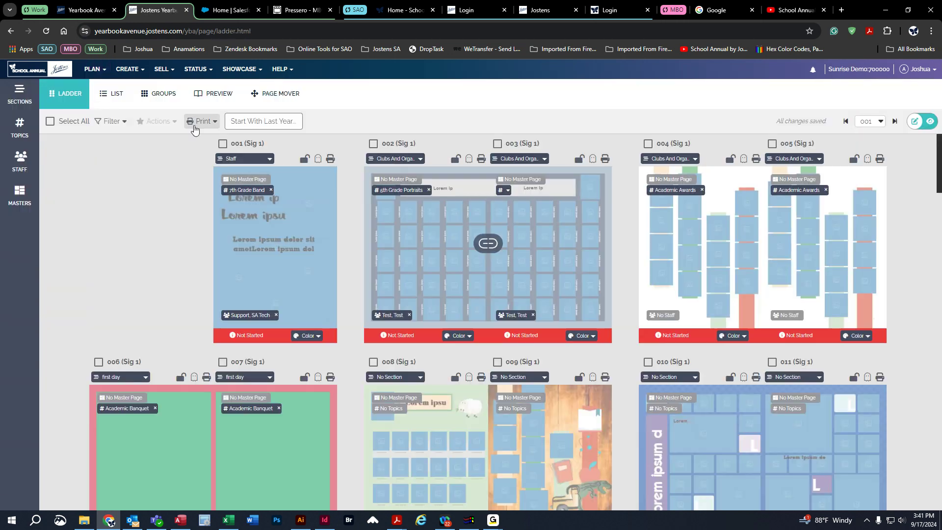